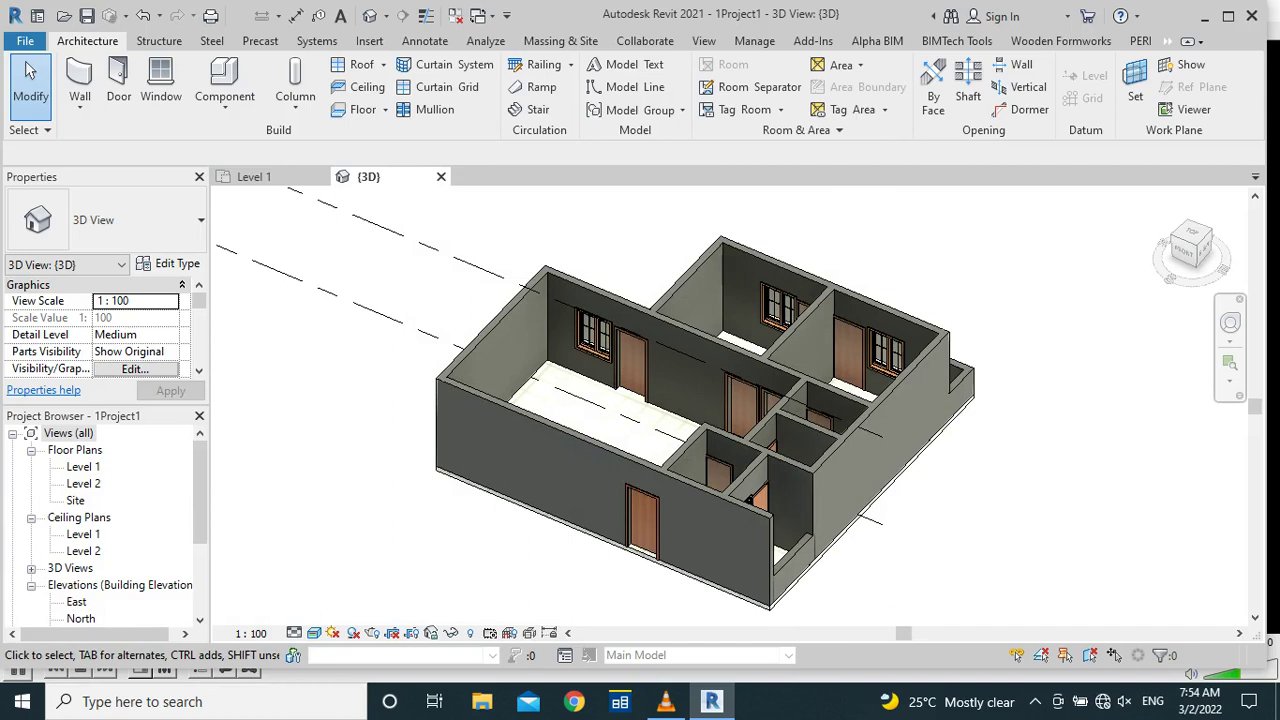
Zoom around the 3D house model to inspect its walls, then bring up the PERI ribbon tools
{"action": "scroll", "coordinate": [596, 292], "scroll_direction": "up", "scroll_amount": 2}
{"action": "scroll", "coordinate": [613, 262], "scroll_direction": "up", "scroll_amount": 2}
{"action": "scroll", "coordinate": [608, 262], "scroll_direction": "down", "scroll_amount": 1}
{"action": "scroll", "coordinate": [625, 260], "scroll_direction": "down", "scroll_amount": 1}
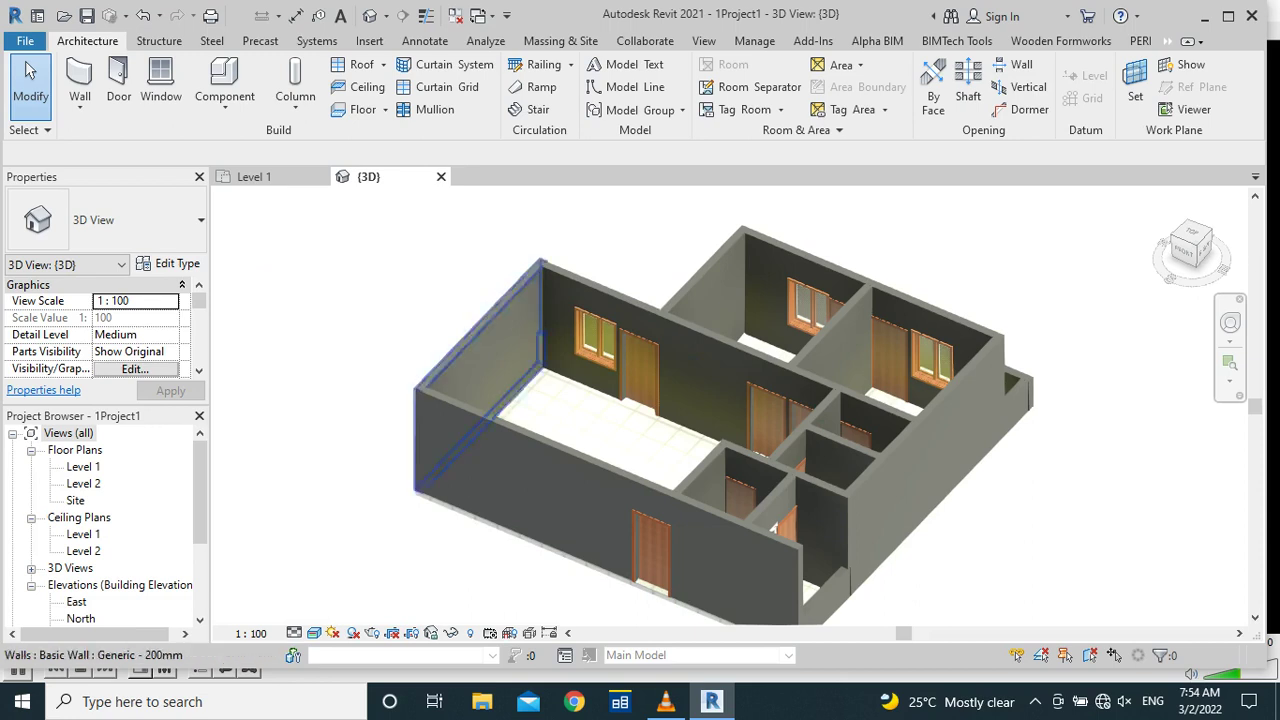
{"action": "scroll", "coordinate": [540, 335], "scroll_direction": "up", "scroll_amount": 2}
{"action": "scroll", "coordinate": [438, 375], "scroll_direction": "down", "scroll_amount": 2}
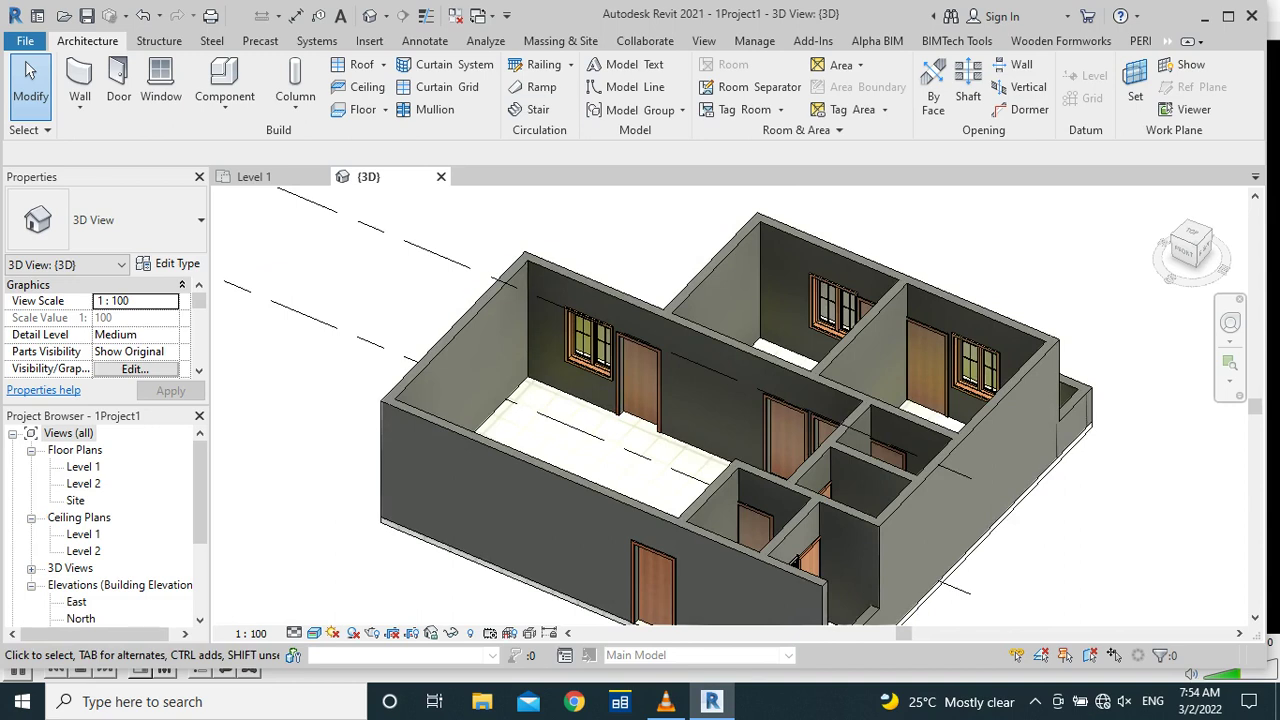
{"action": "scroll", "coordinate": [534, 320], "scroll_direction": "down", "scroll_amount": 1}
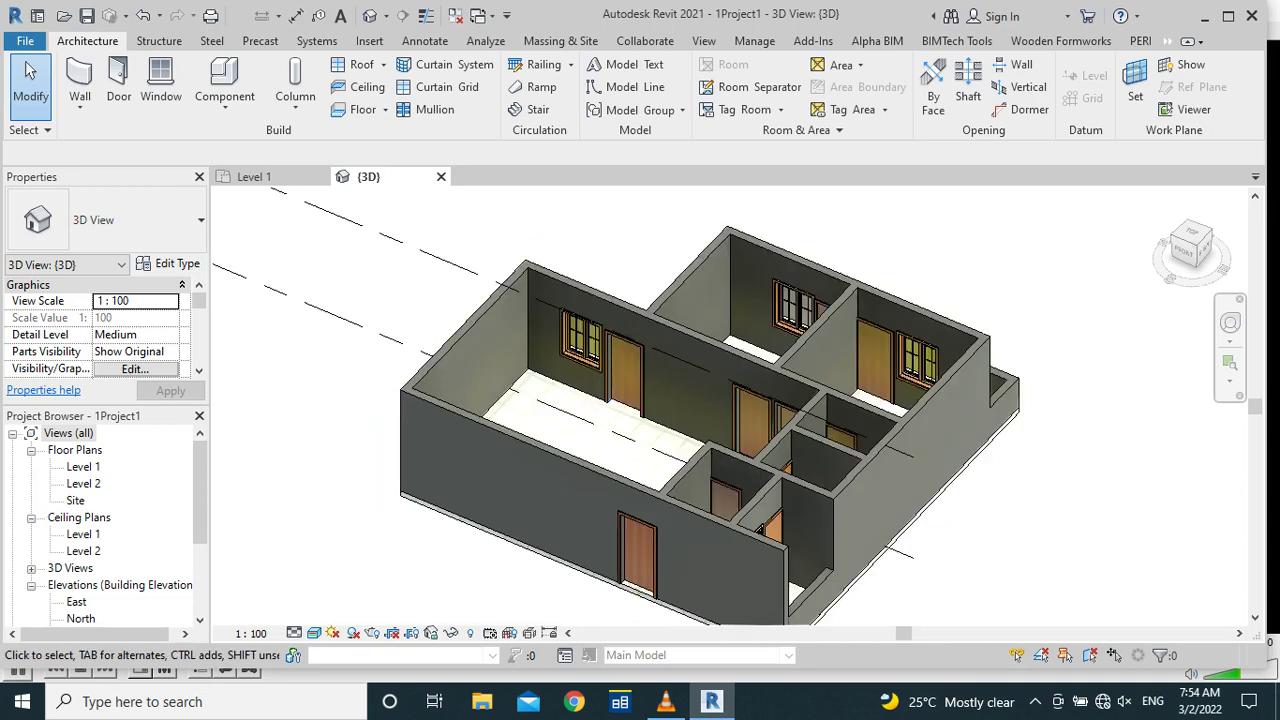
{"action": "scroll", "coordinate": [484, 321], "scroll_direction": "up", "scroll_amount": 1}
{"action": "scroll", "coordinate": [484, 321], "scroll_direction": "up", "scroll_amount": 1}
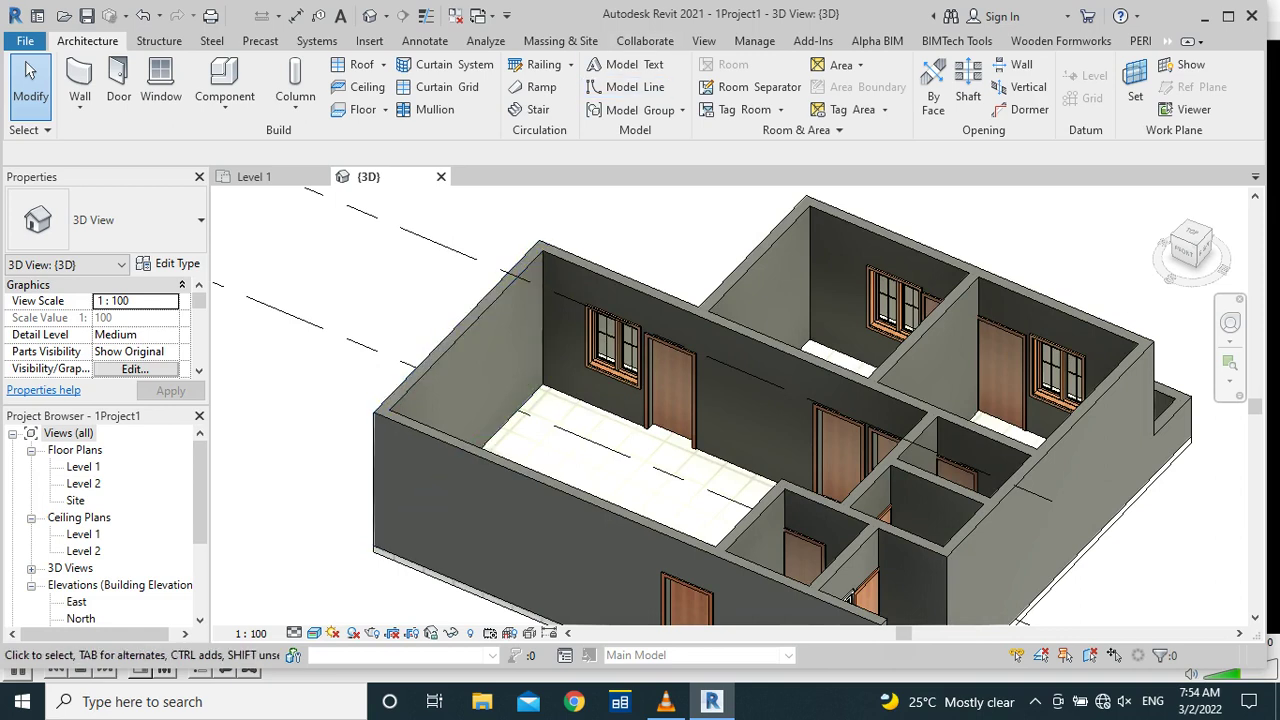
{"action": "scroll", "coordinate": [848, 597], "scroll_direction": "down", "scroll_amount": 2}
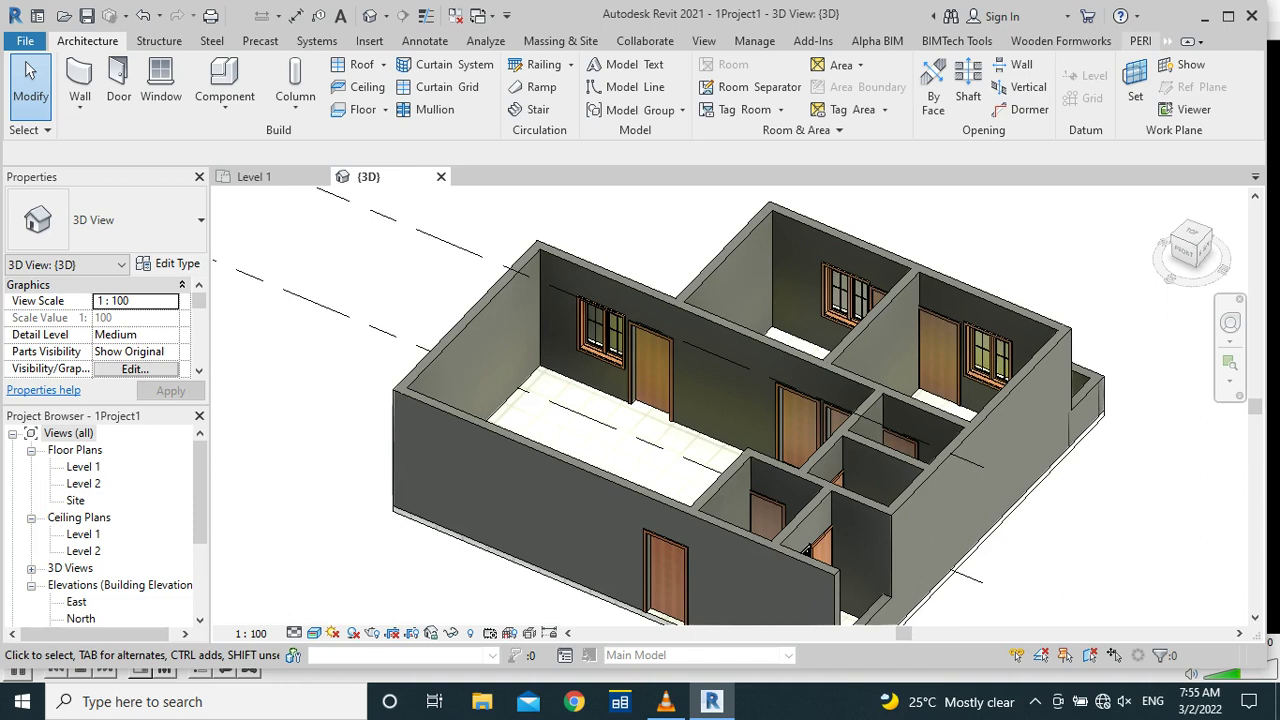
{"action": "left_click", "coordinate": [1140, 41]}
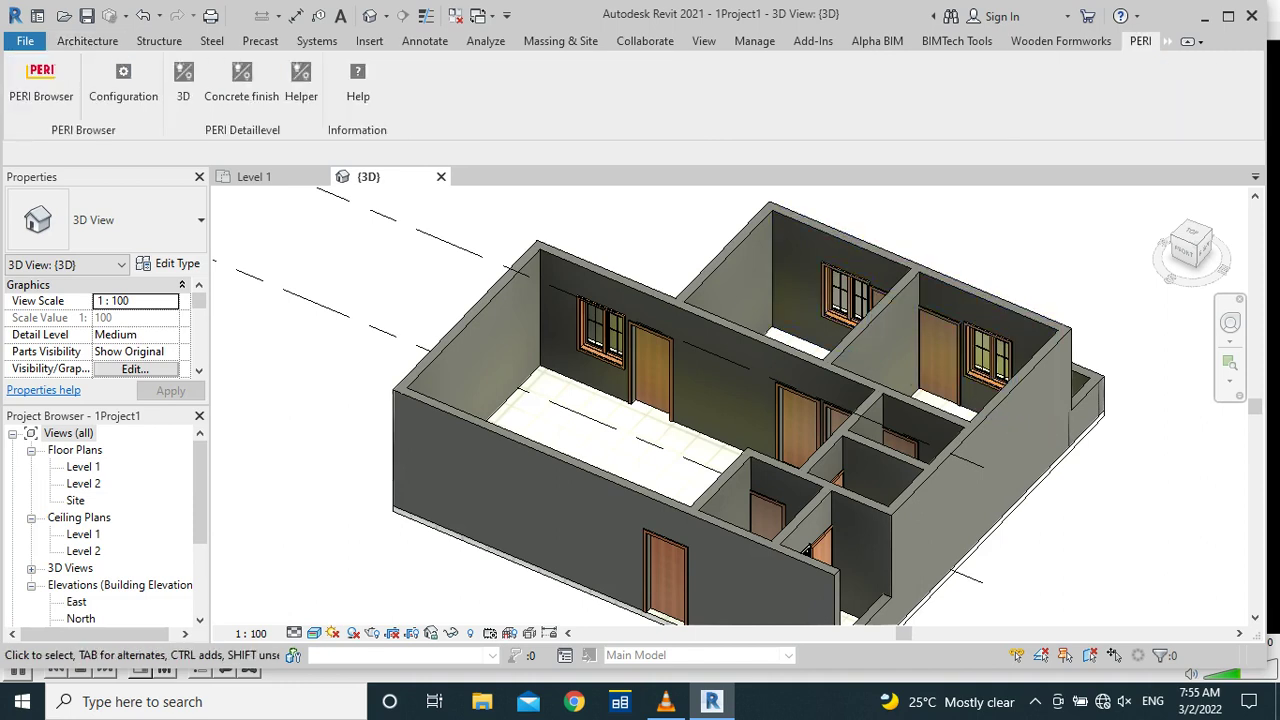
In the PERI Browser, expand Wall Formwork > MAXIMO MX 18 Panel Formwork
{"action": "left_click", "coordinate": [41, 85]}
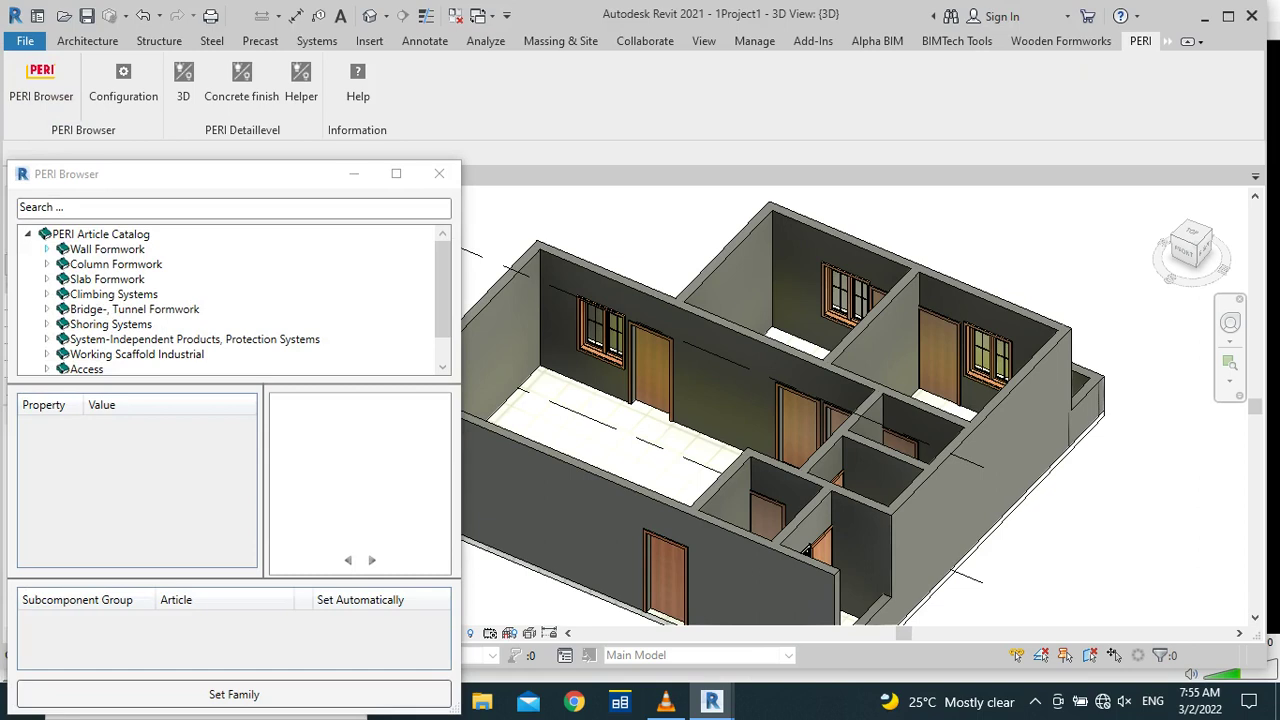
{"action": "left_click", "coordinate": [46, 249]}
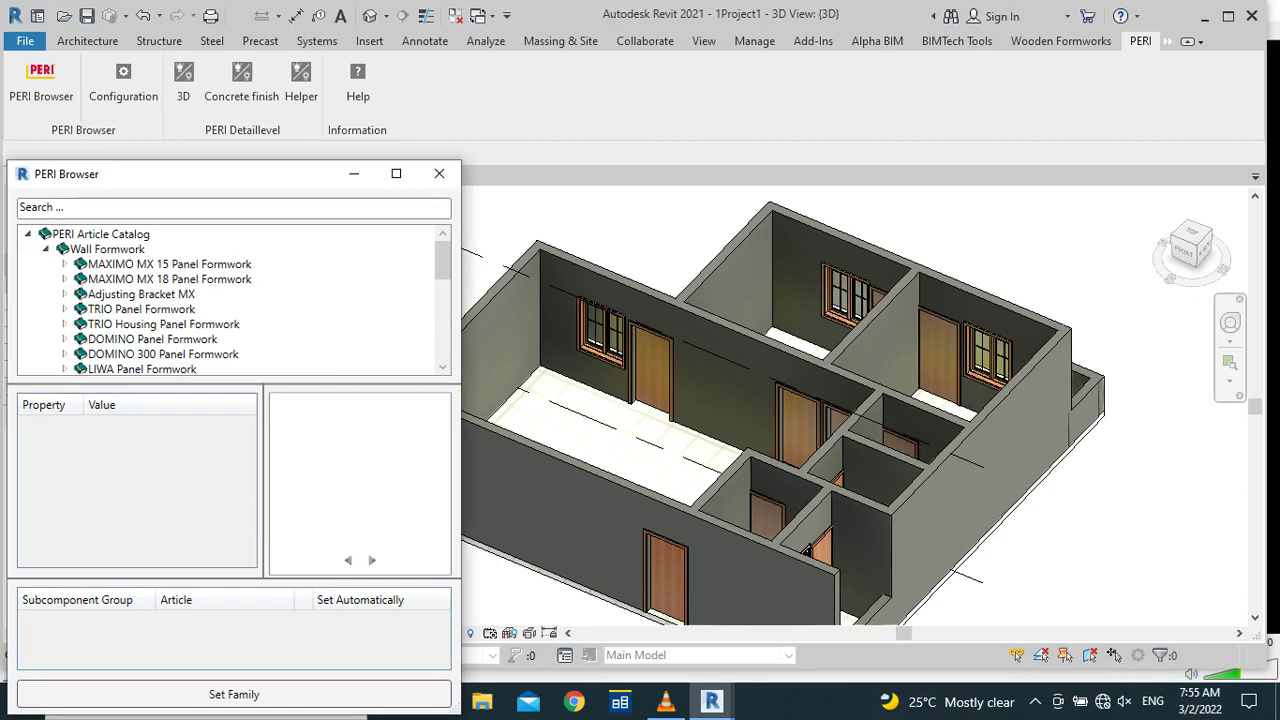
{"action": "scroll", "coordinate": [230, 300], "scroll_direction": "down", "scroll_amount": 1}
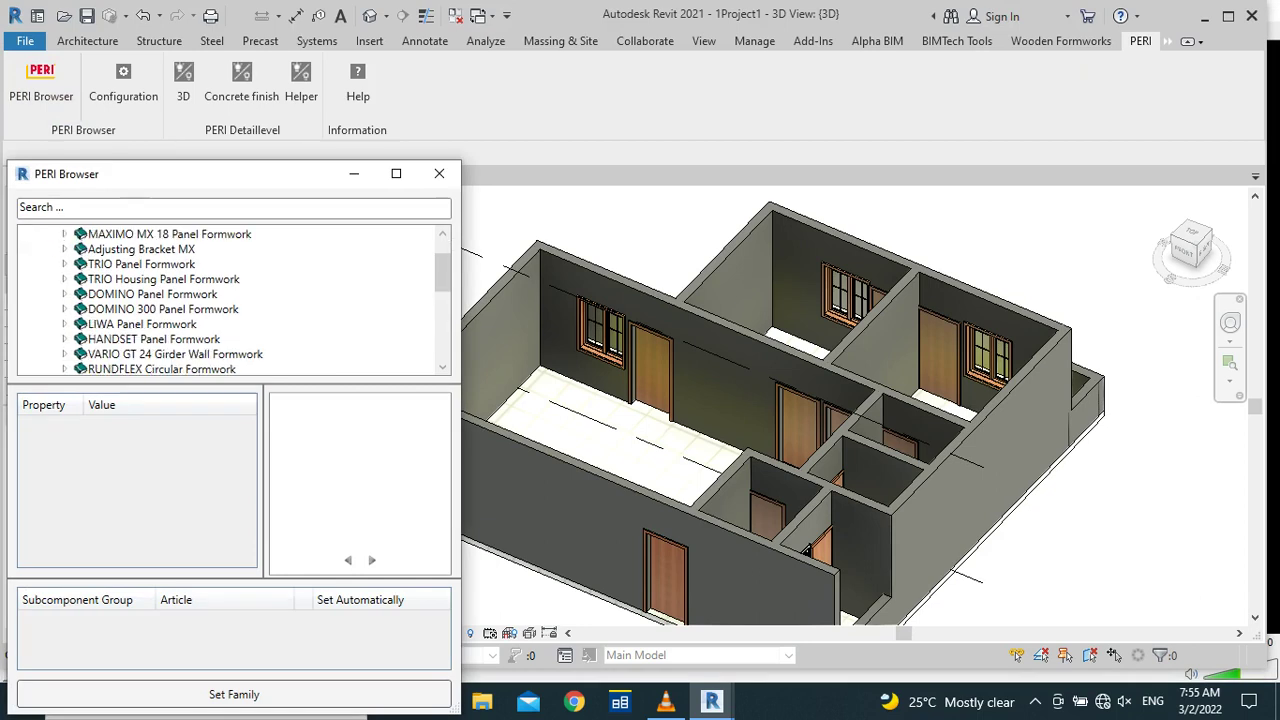
{"action": "scroll", "coordinate": [230, 300], "scroll_direction": "up", "scroll_amount": 1}
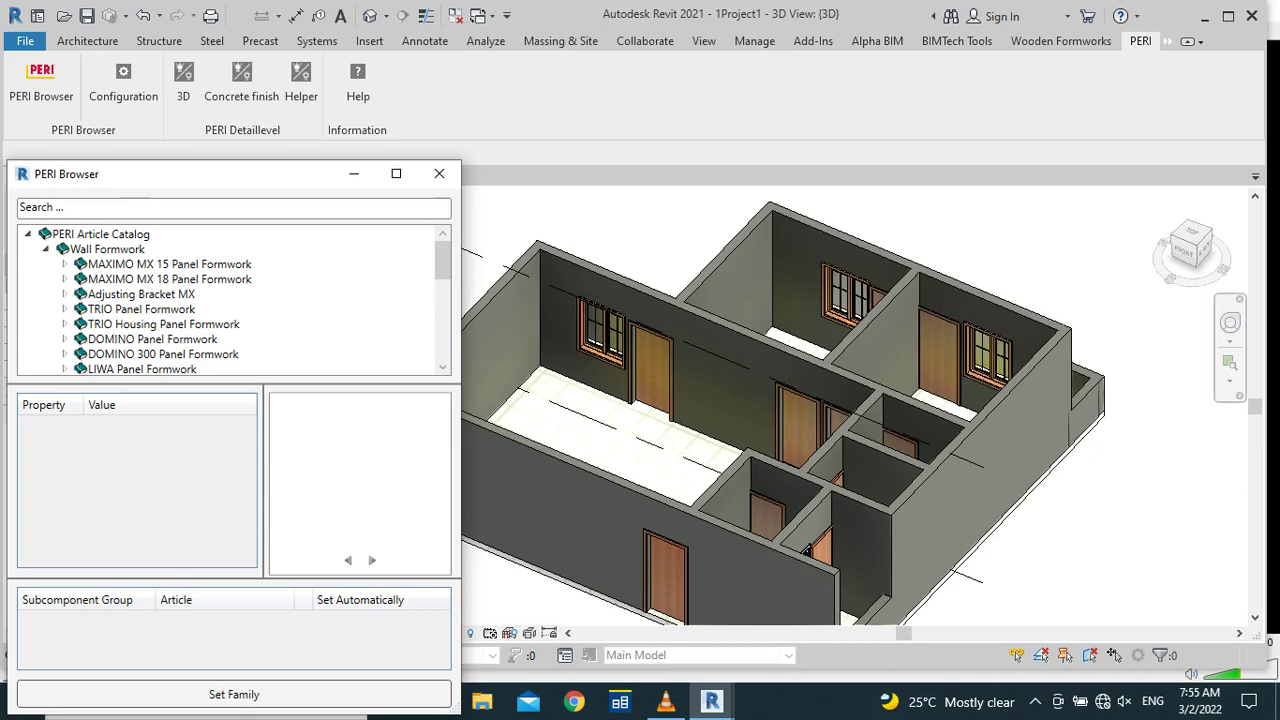
{"action": "left_click", "coordinate": [169, 279]}
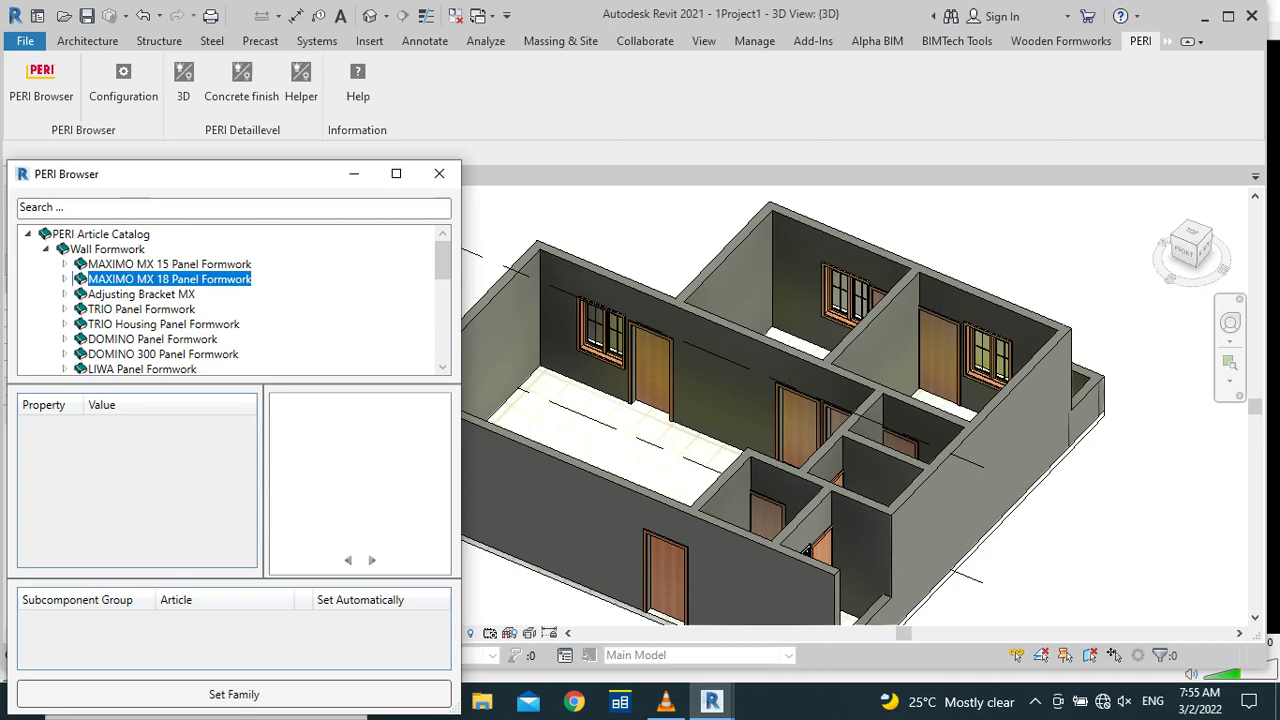
{"action": "key", "text": "Right"}
Expand Panels MX 120 and view the MX18 120X60 panel's properties
{"action": "scroll", "coordinate": [230, 300], "scroll_direction": "down", "scroll_amount": 1}
{"action": "scroll", "coordinate": [230, 300], "scroll_direction": "down", "scroll_amount": 1}
{"action": "scroll", "coordinate": [234, 300], "scroll_direction": "down", "scroll_amount": 1}
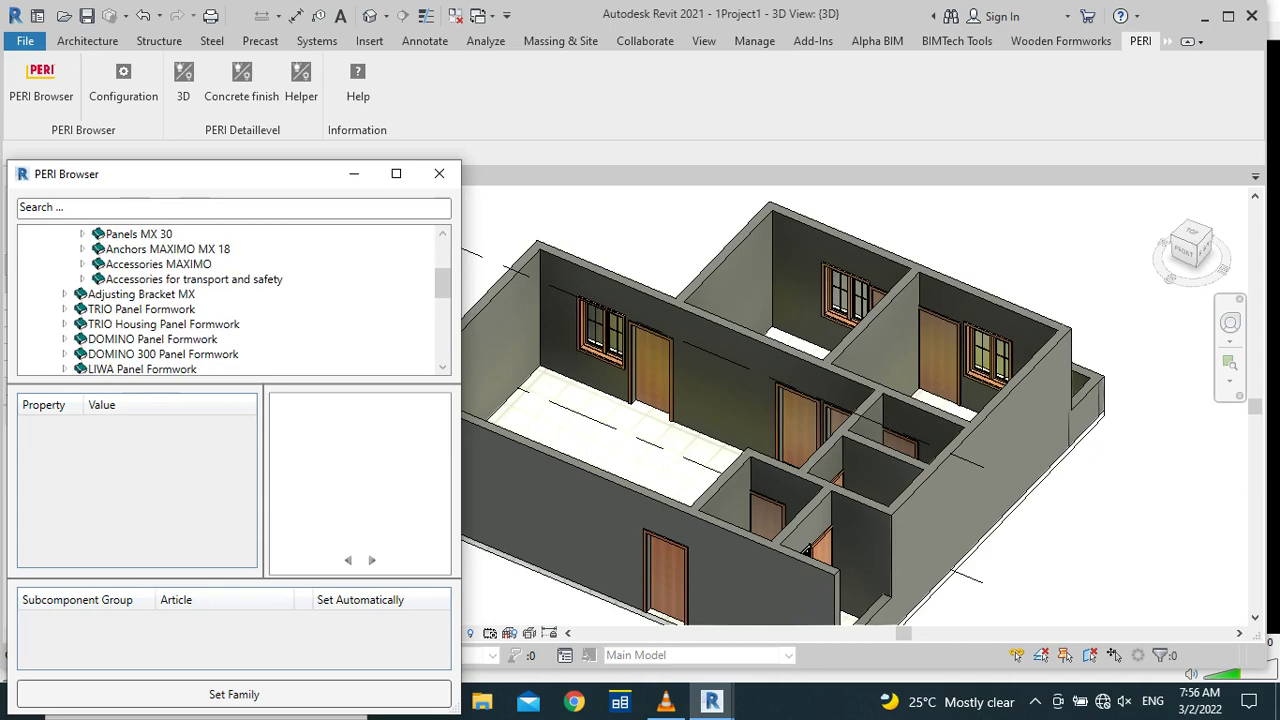
{"action": "scroll", "coordinate": [230, 300], "scroll_direction": "up", "scroll_amount": 2}
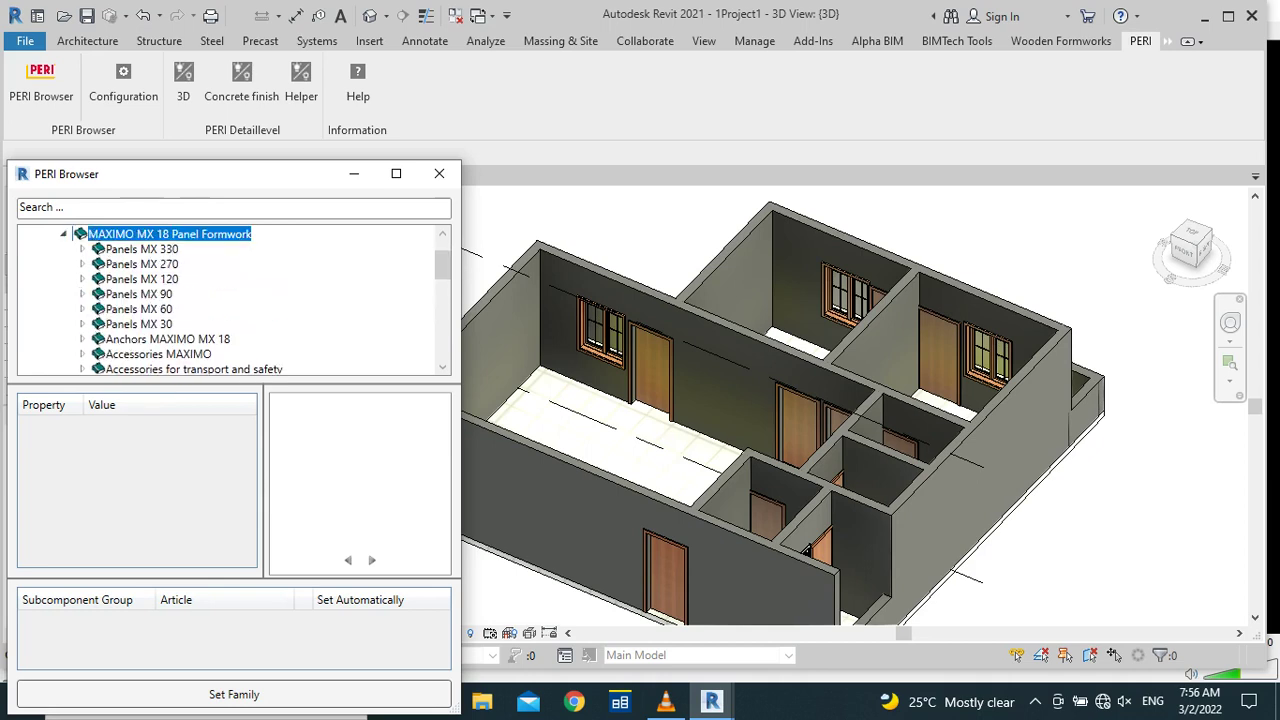
{"action": "scroll", "coordinate": [234, 300], "scroll_direction": "up", "scroll_amount": 1}
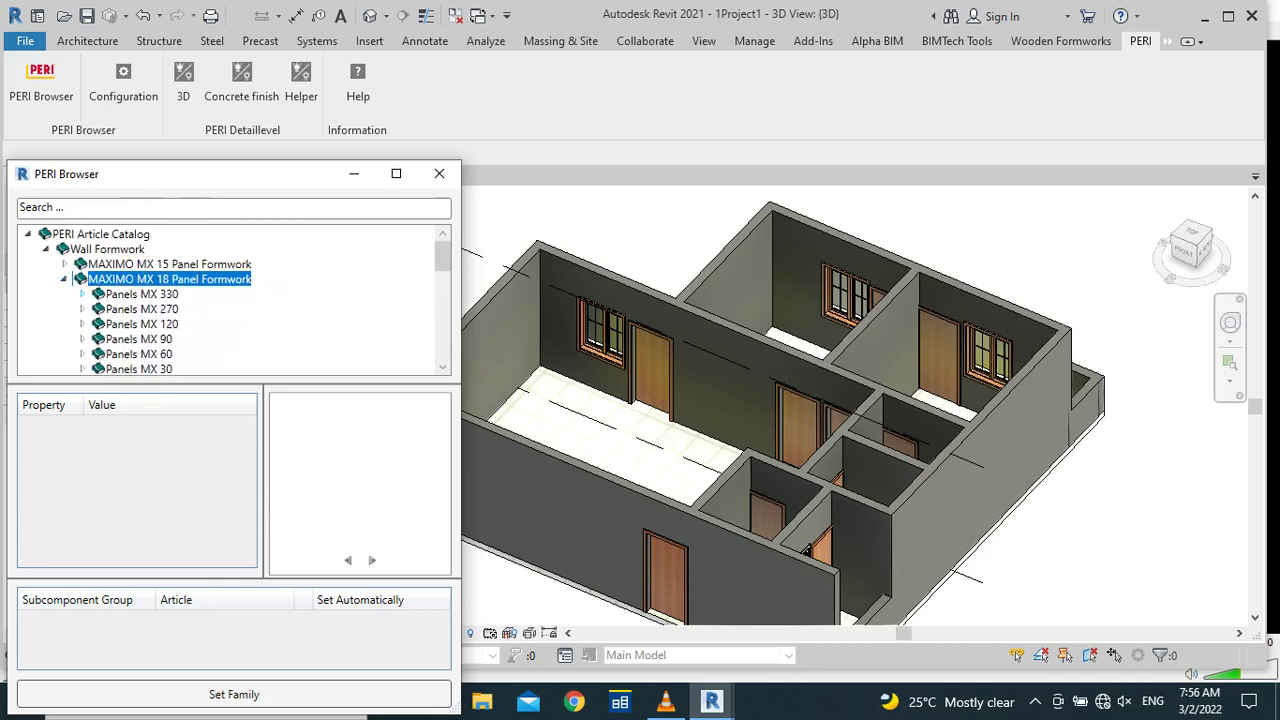
{"action": "left_click", "coordinate": [82, 324]}
{"action": "scroll", "coordinate": [234, 300], "scroll_direction": "down", "scroll_amount": 1}
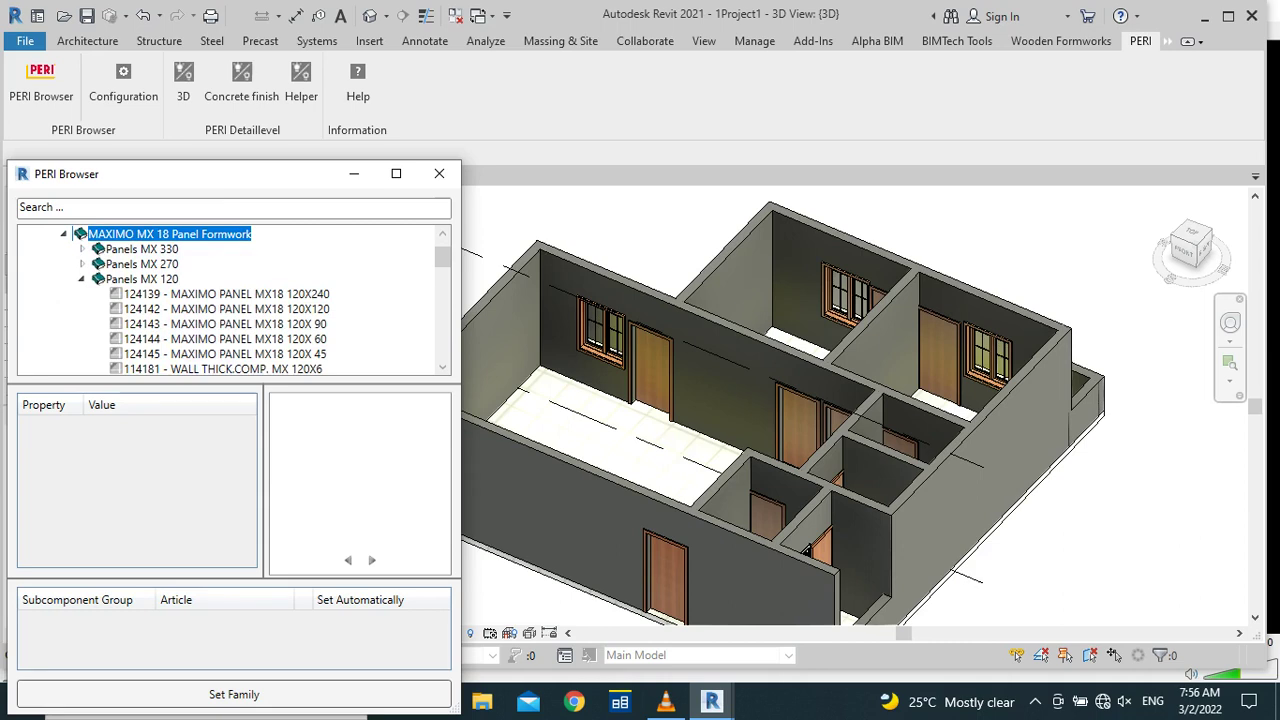
{"action": "left_click", "coordinate": [225, 339]}
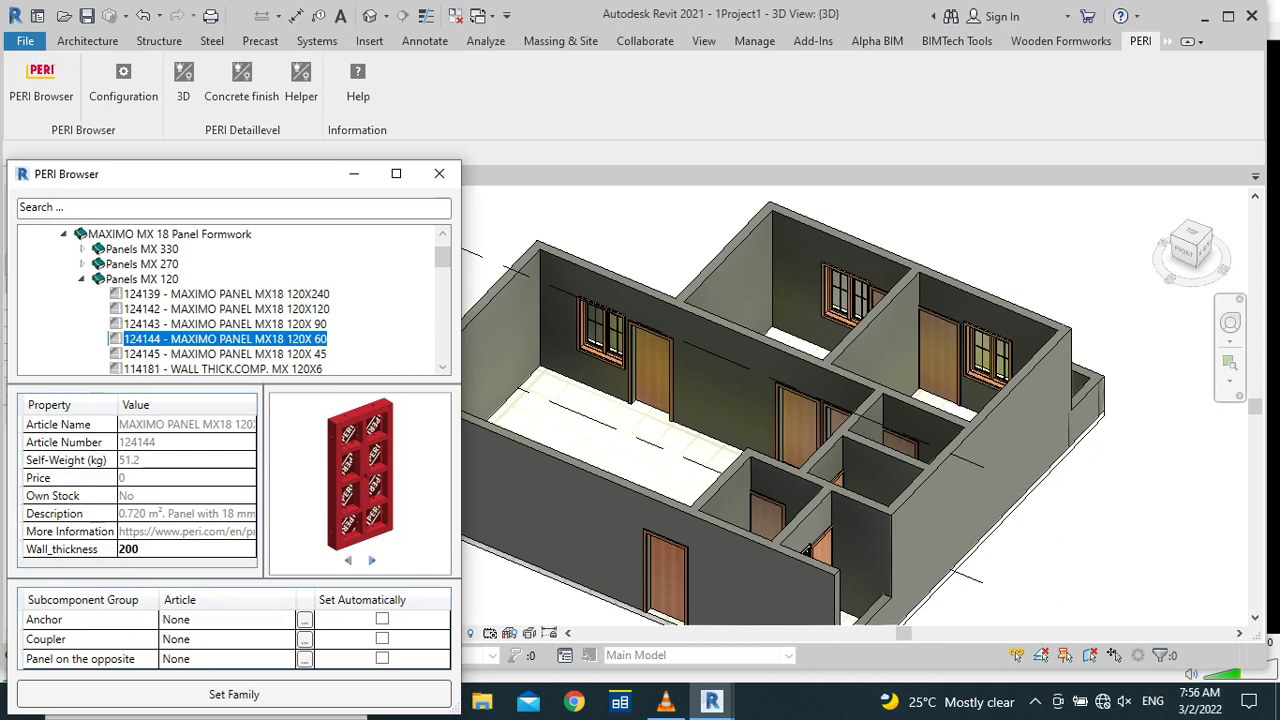
Set article 124135 MAXIMO PANEL MX18 270X 60 from Panels MX 270 as the family
{"action": "left_click", "coordinate": [225, 354]}
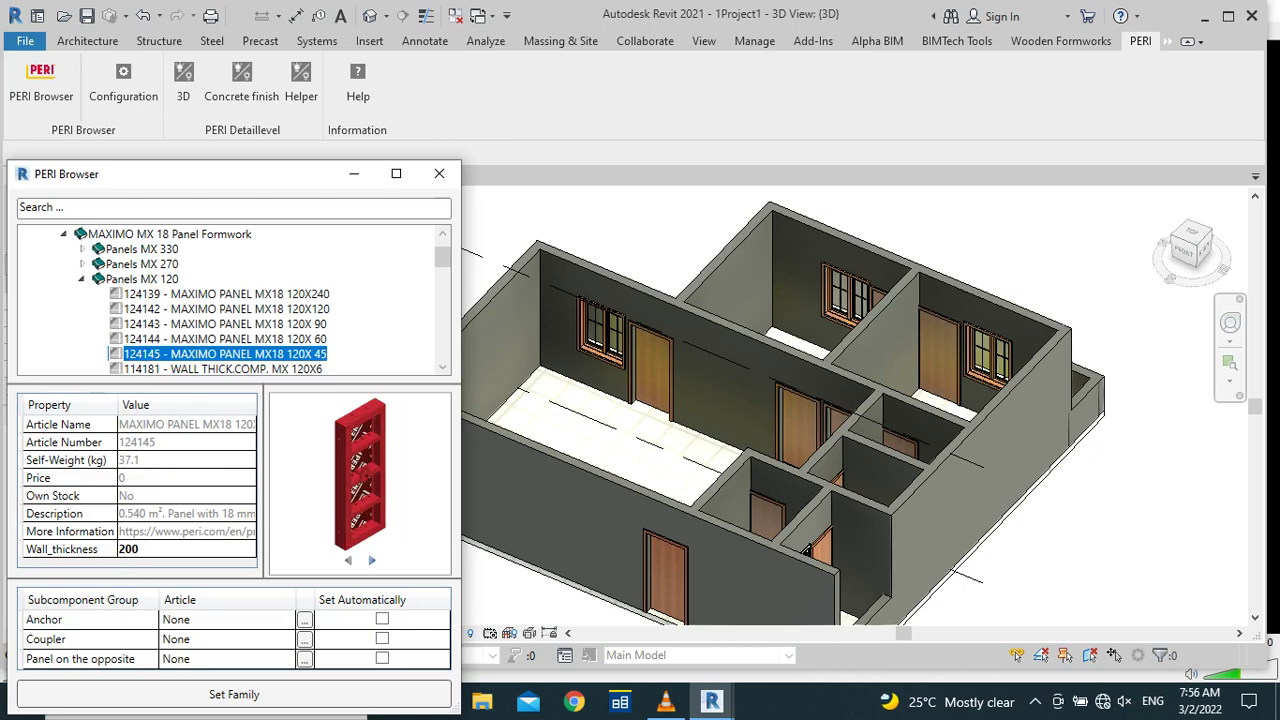
{"action": "left_click", "coordinate": [82, 279]}
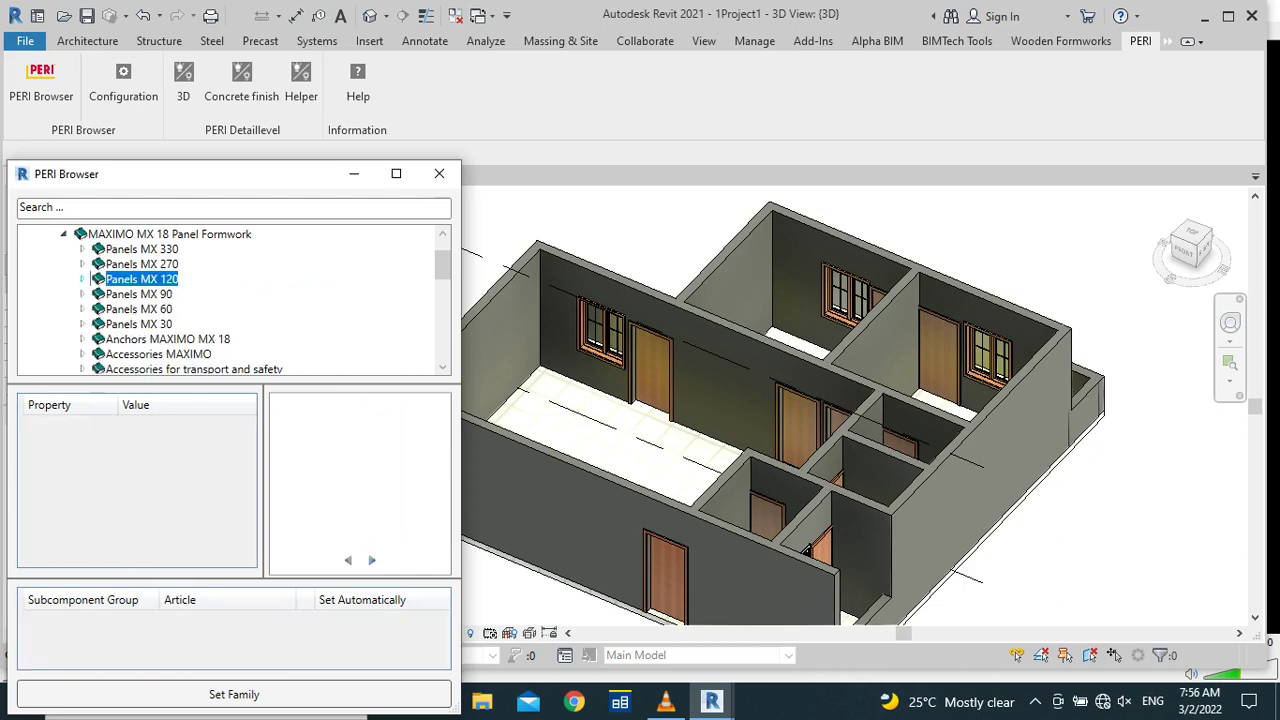
{"action": "left_click", "coordinate": [82, 264]}
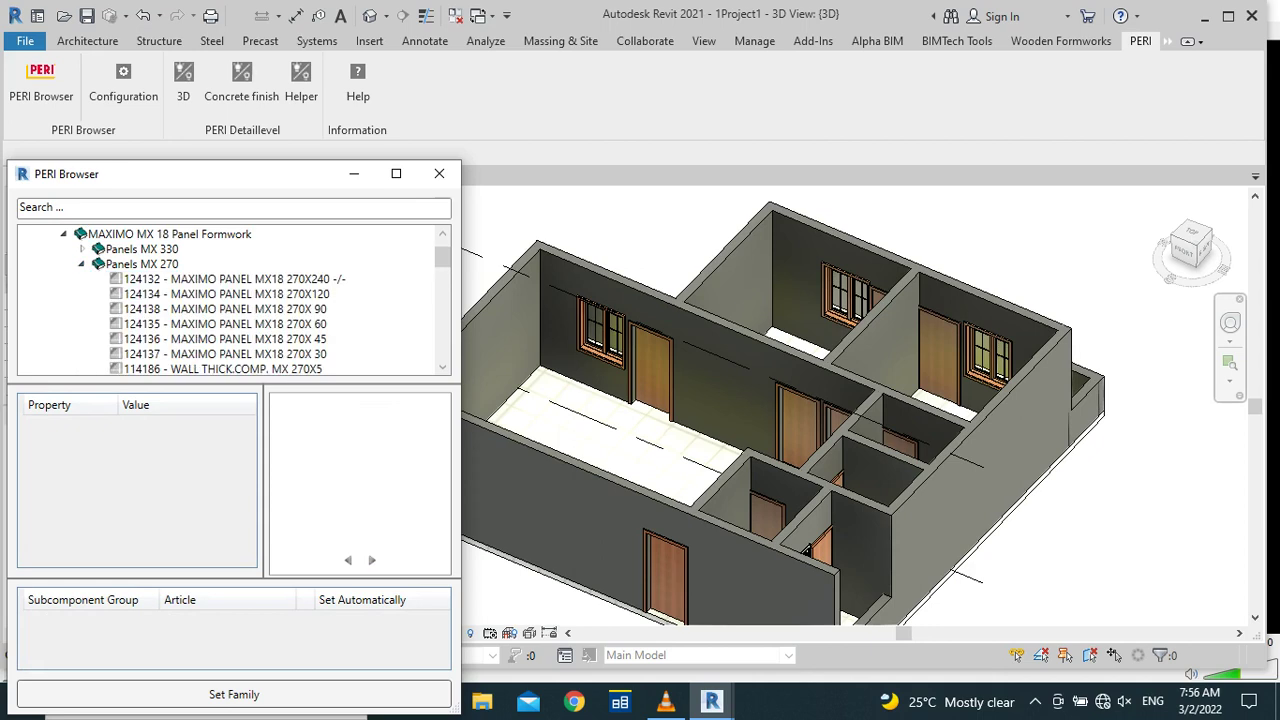
{"action": "left_click", "coordinate": [225, 324]}
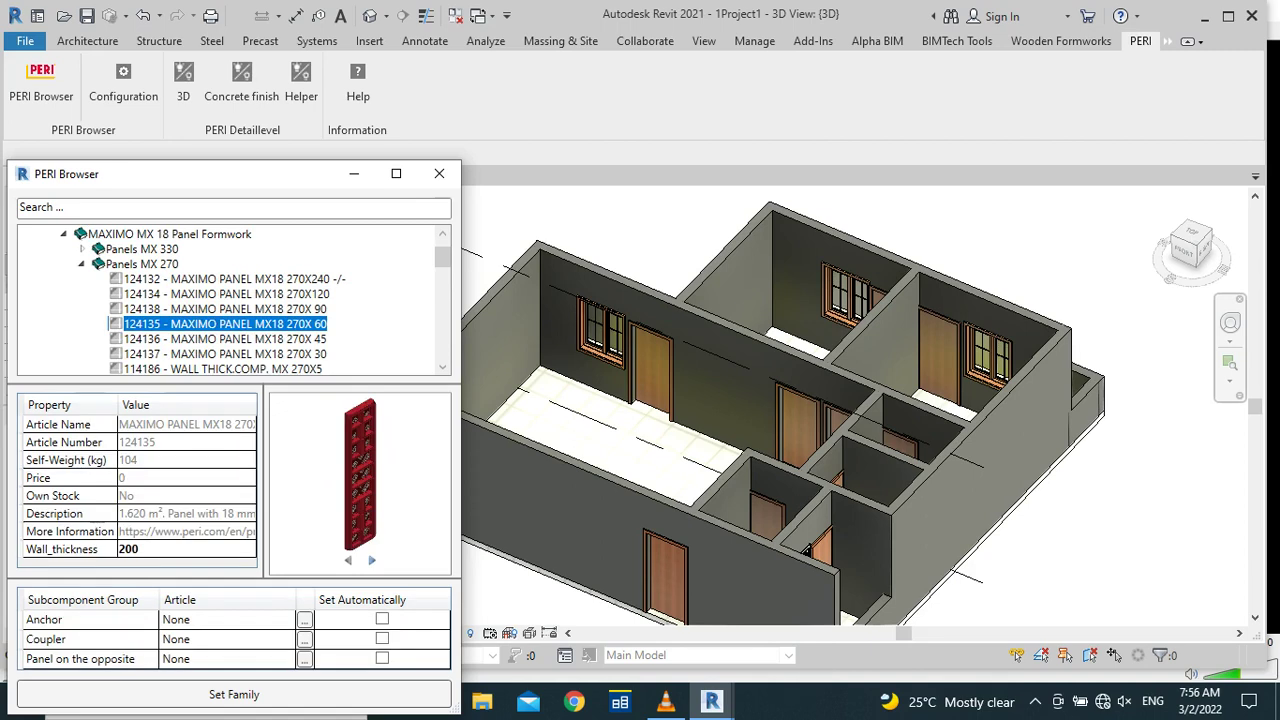
{"action": "left_click", "coordinate": [234, 694]}
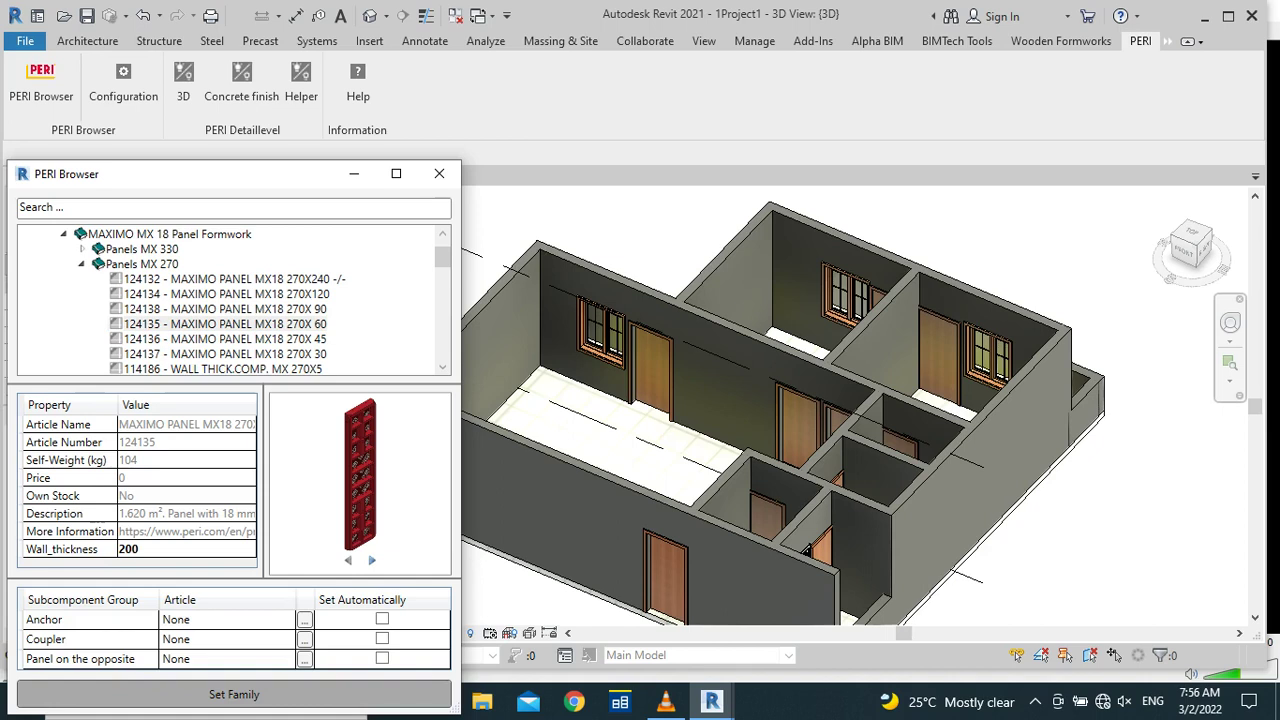
{"action": "left_click", "coordinate": [234, 694]}
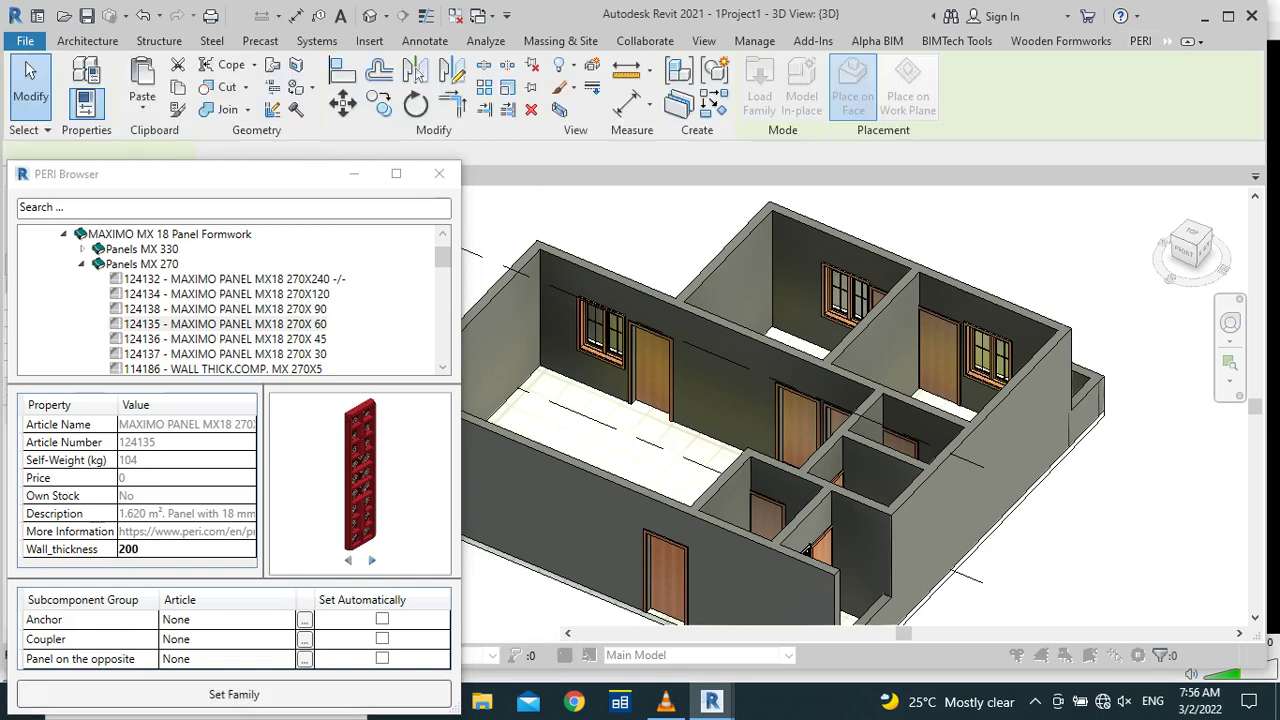
Place one MX18 270X60 panel on the left wall's inner face and close the PERI Browser
{"action": "scroll", "coordinate": [560, 300], "scroll_direction": "up", "scroll_amount": 1}
{"action": "scroll", "coordinate": [560, 300], "scroll_direction": "up", "scroll_amount": 1}
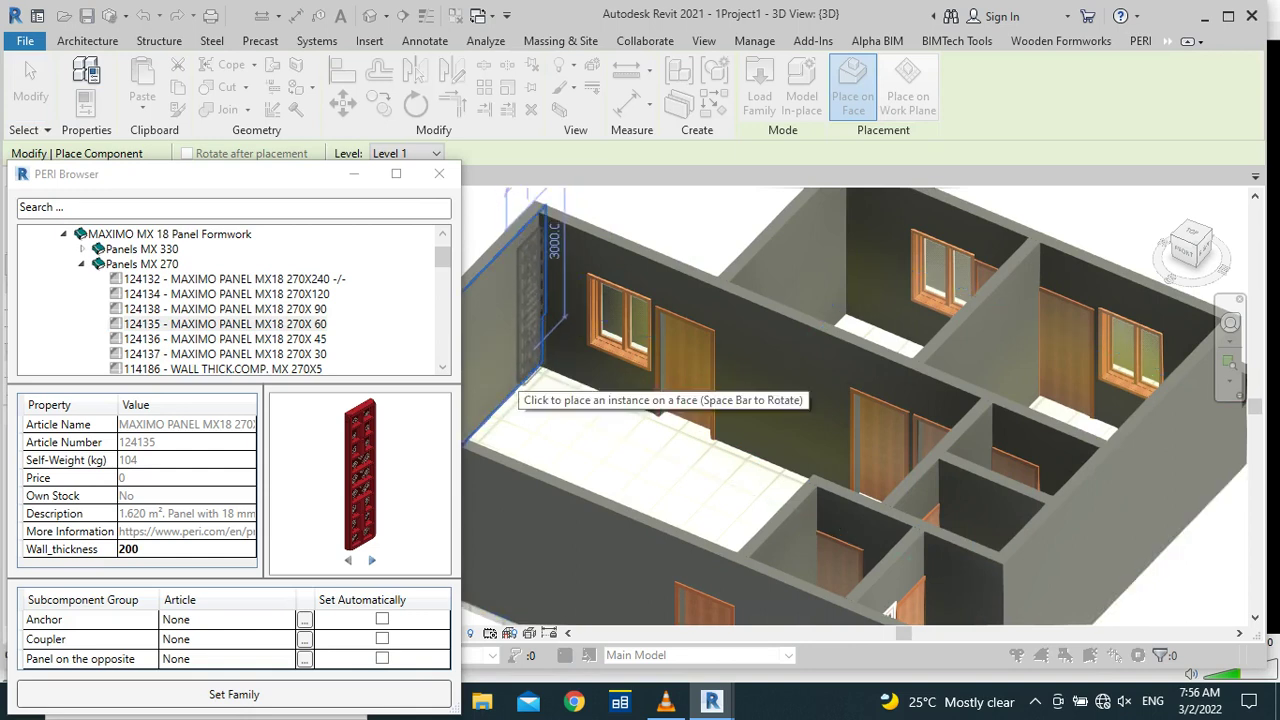
{"action": "left_click", "coordinate": [525, 370]}
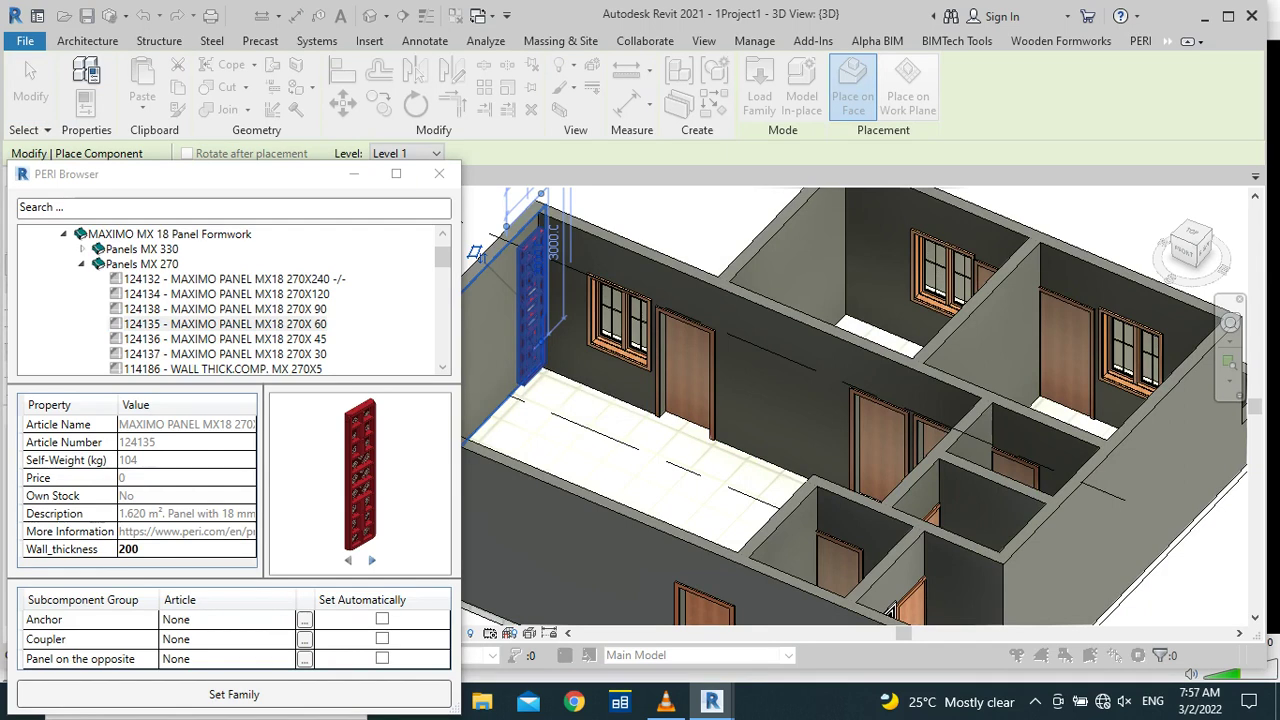
{"action": "left_click", "coordinate": [439, 173]}
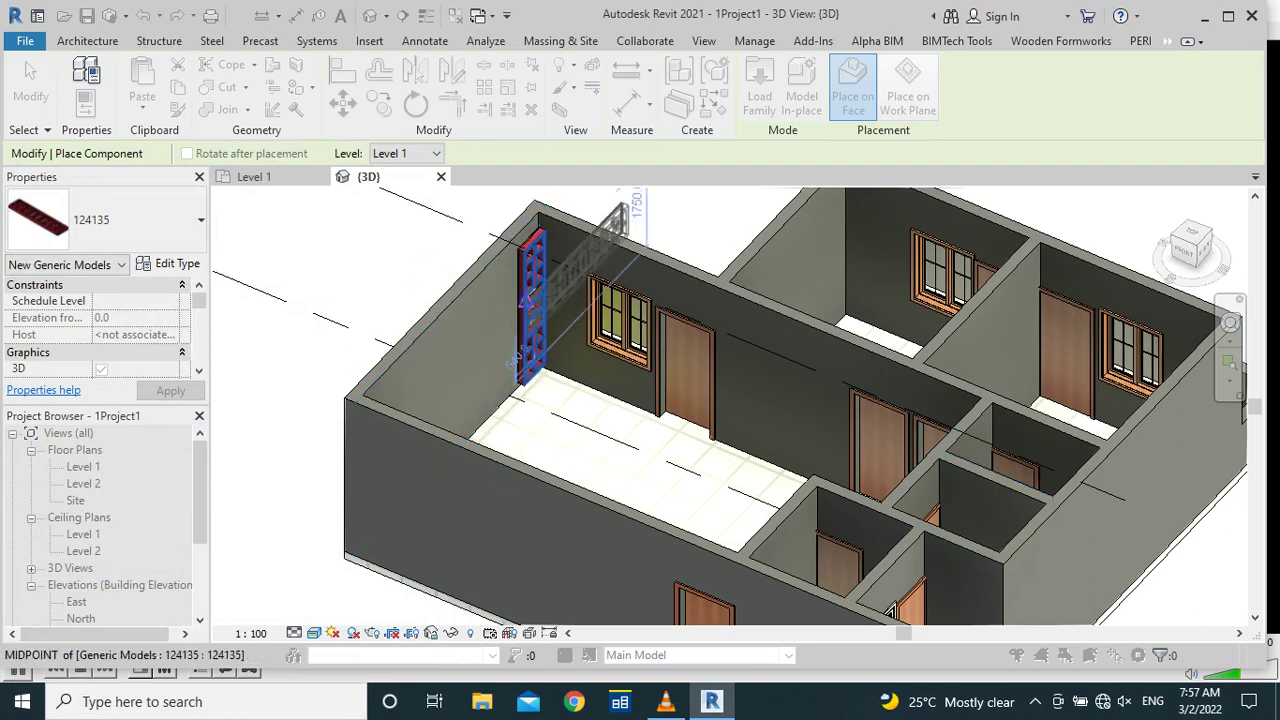
{"action": "key", "text": "Escape"}
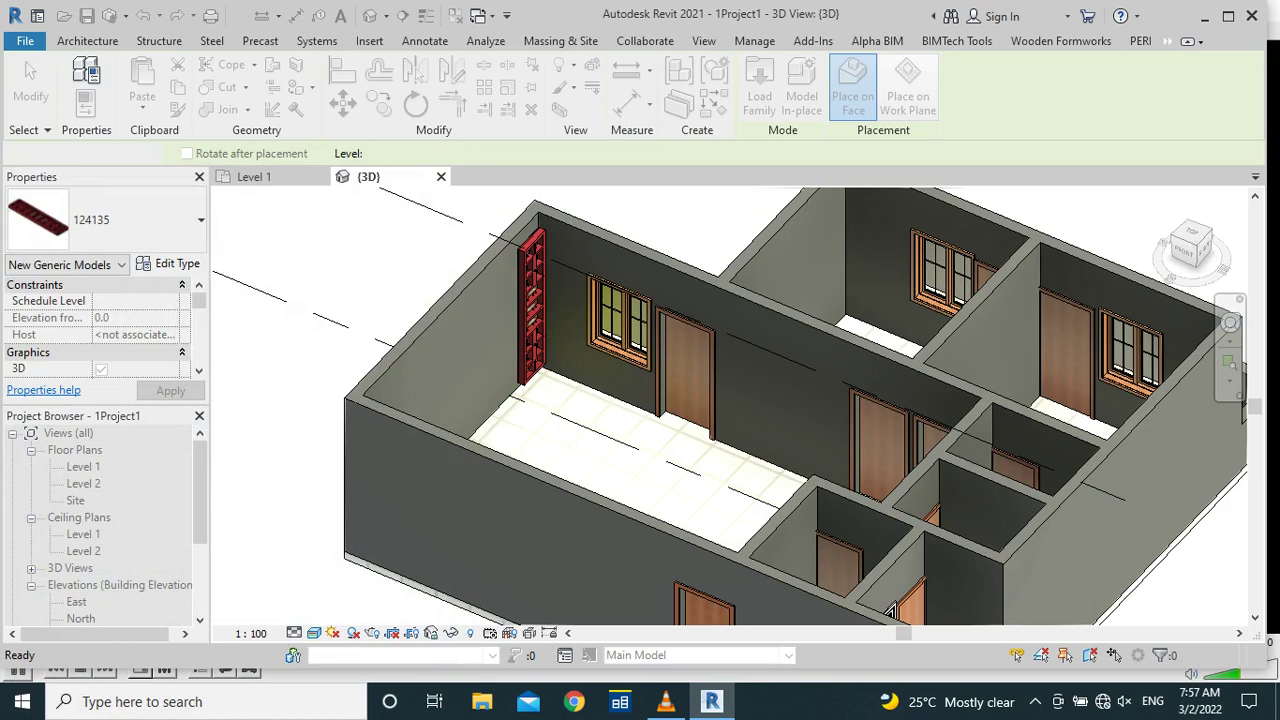
{"action": "key", "text": "Escape"}
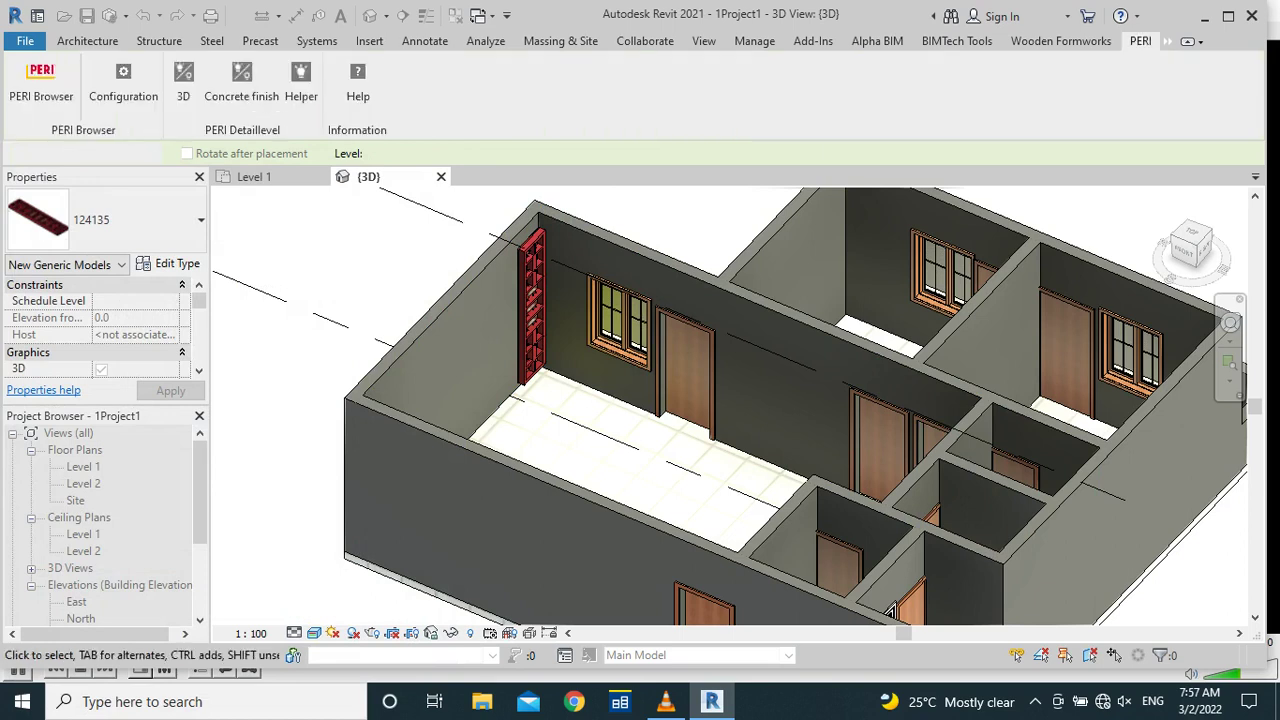
{"action": "left_click", "coordinate": [254, 176]}
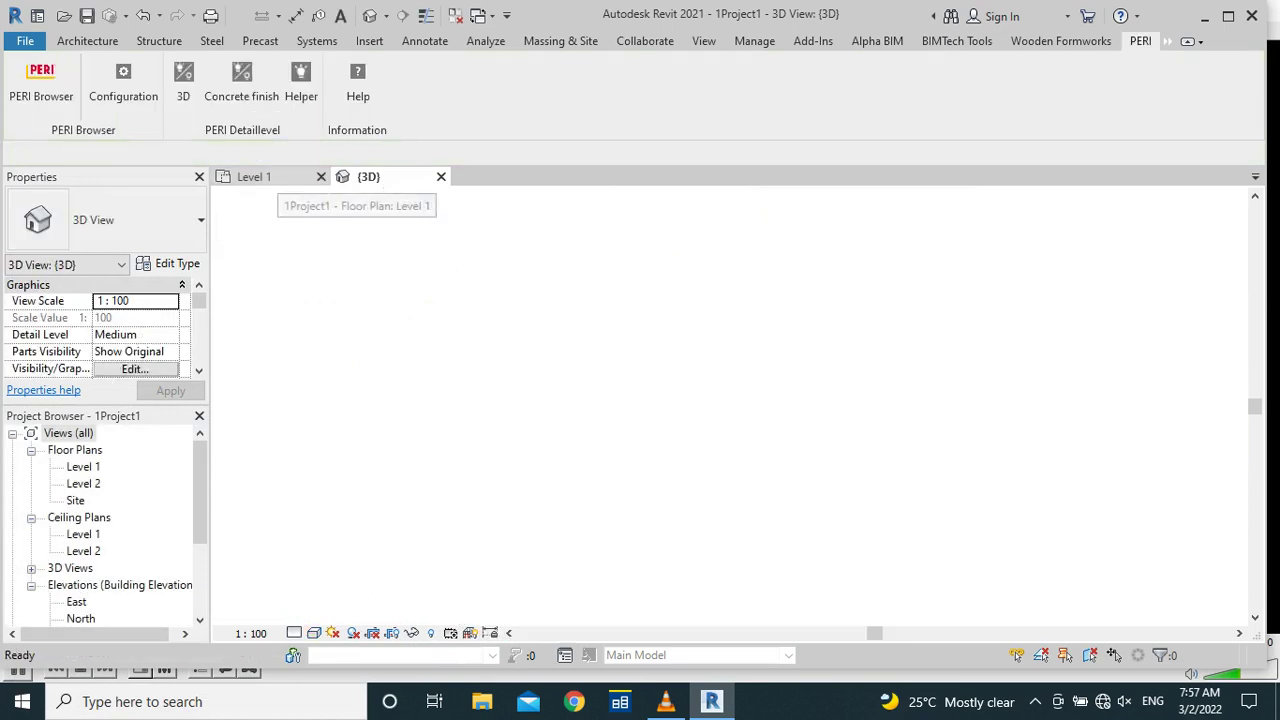
On the Level 1 plan, slide the panel down the left wall to 1440 from the corner
{"action": "scroll", "coordinate": [499, 360], "scroll_direction": "up", "scroll_amount": 2}
{"action": "scroll", "coordinate": [499, 360], "scroll_direction": "up", "scroll_amount": 3}
{"action": "scroll", "coordinate": [445, 355], "scroll_direction": "up", "scroll_amount": 1}
{"action": "left_click", "coordinate": [430, 350]}
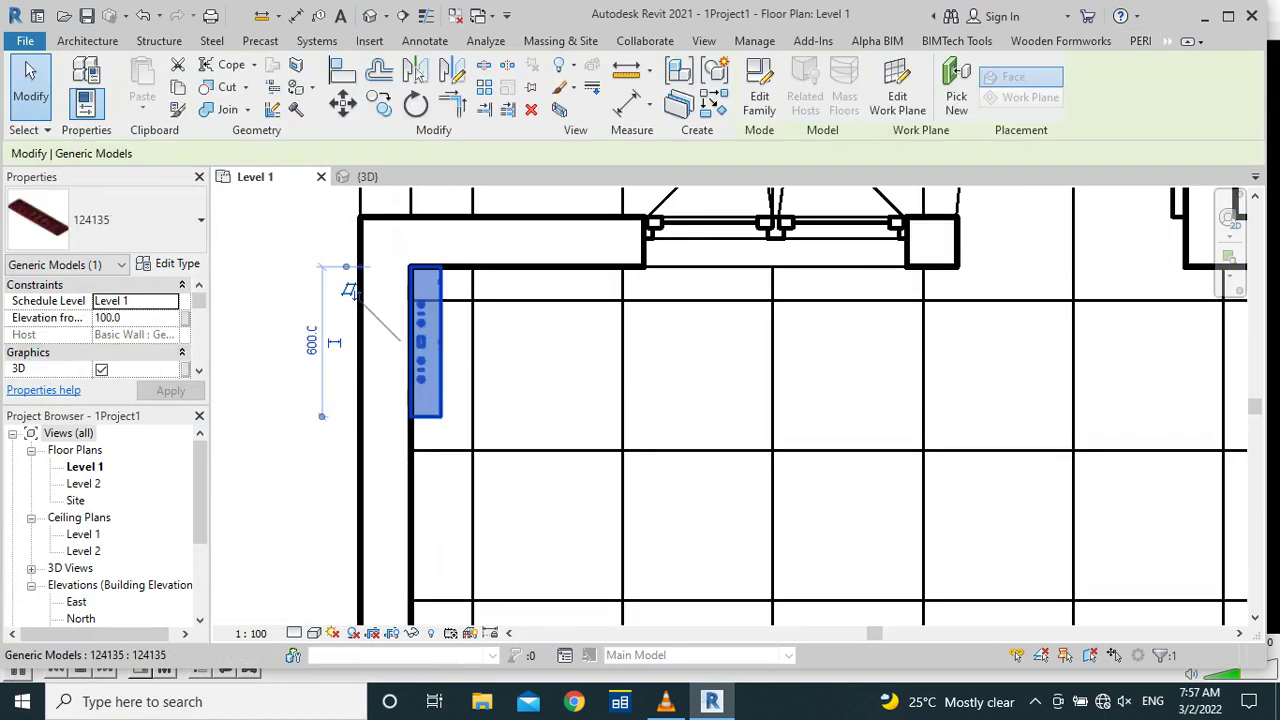
{"action": "mouse_move", "coordinate": [425, 365]}
{"action": "left_mouse_down"}
{"action": "mouse_move", "coordinate": [410, 600]}
{"action": "mouse_move", "coordinate": [440, 575]}
{"action": "left_mouse_up"}
{"action": "scroll", "coordinate": [536, 311], "scroll_direction": "down", "scroll_amount": 2}
{"action": "key", "text": "Escape"}
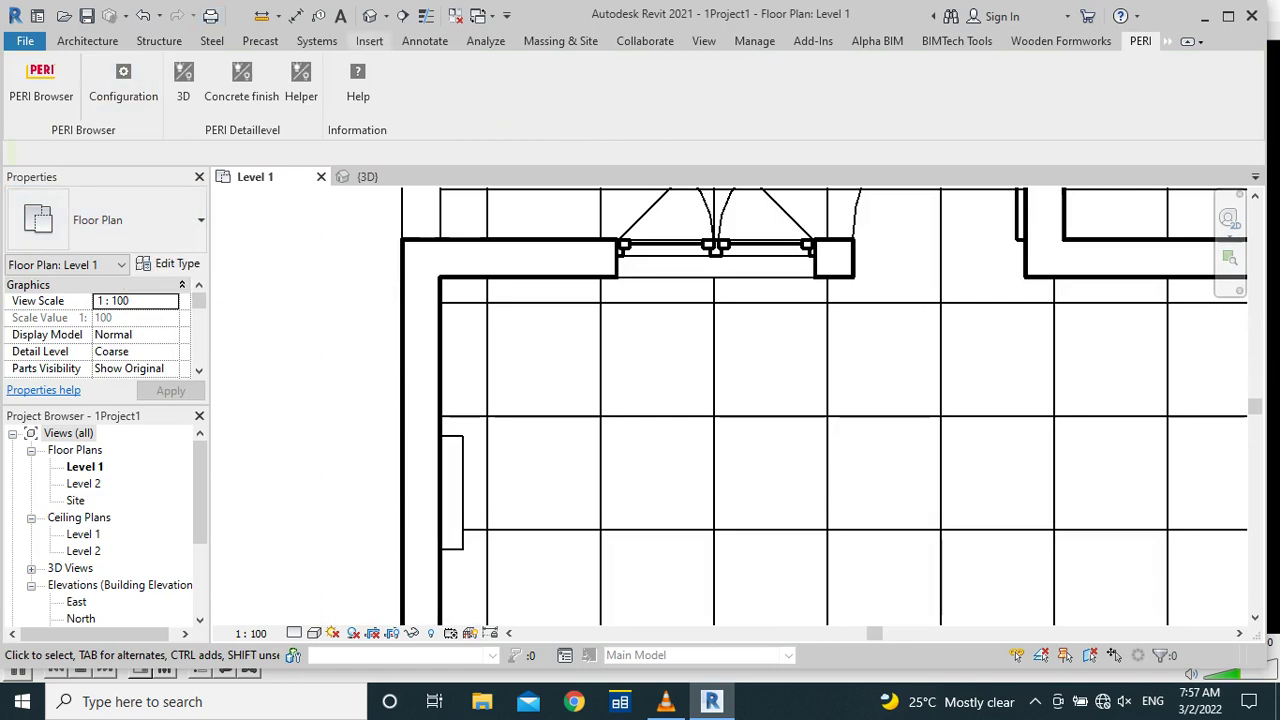
{"action": "left_click", "coordinate": [424, 40]}
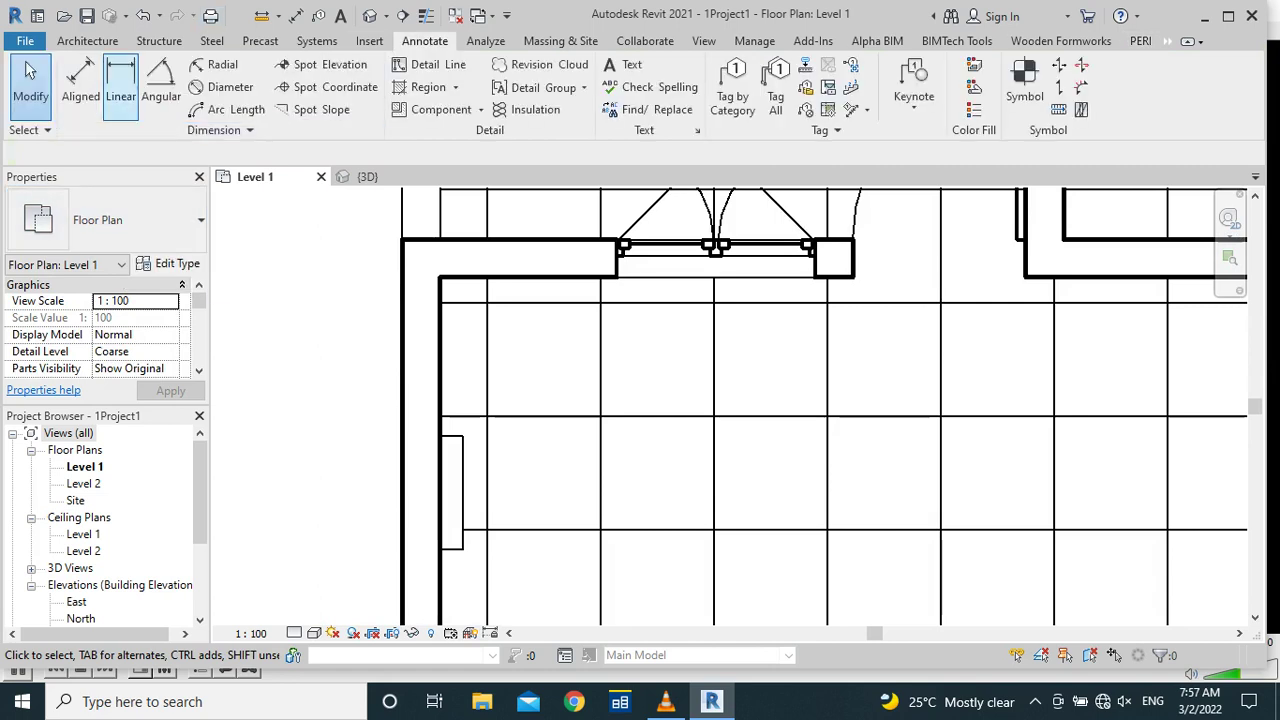
Add a 600 linear dimension left of the wall spanning the panel's top and bottom edges
{"action": "left_click", "coordinate": [120, 85]}
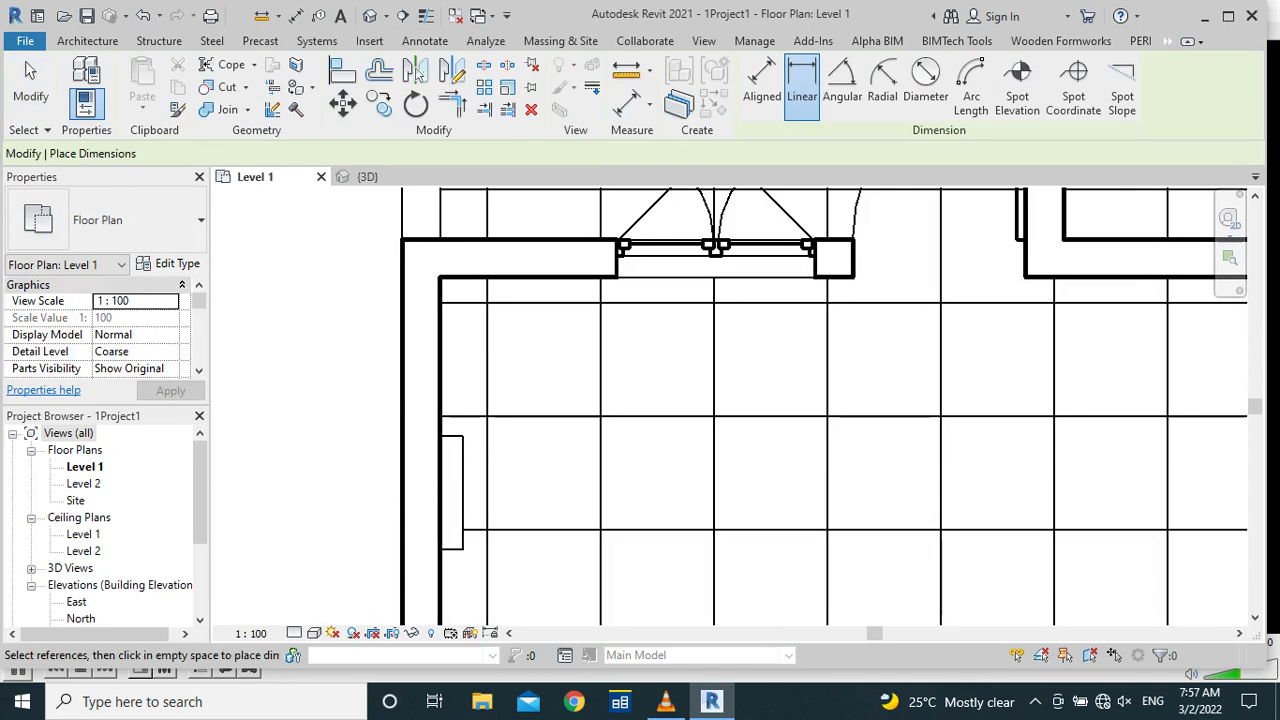
{"action": "left_click", "coordinate": [462, 465]}
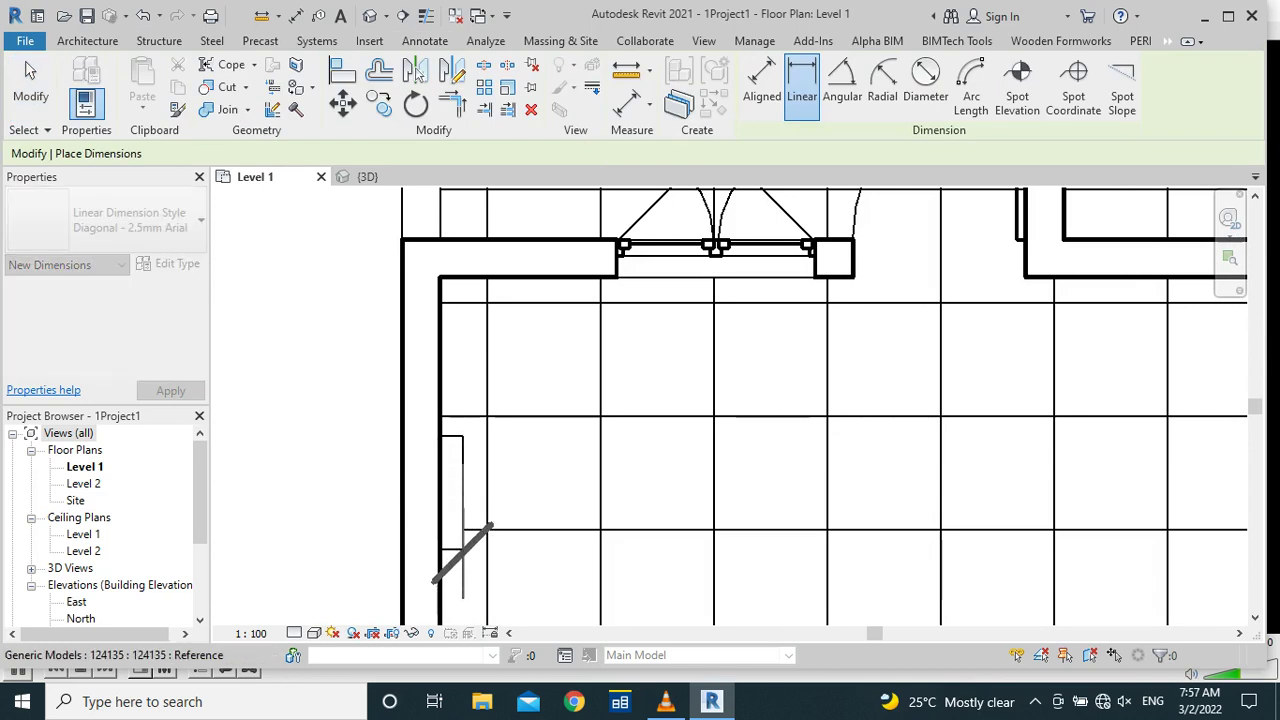
{"action": "left_click", "coordinate": [463, 548]}
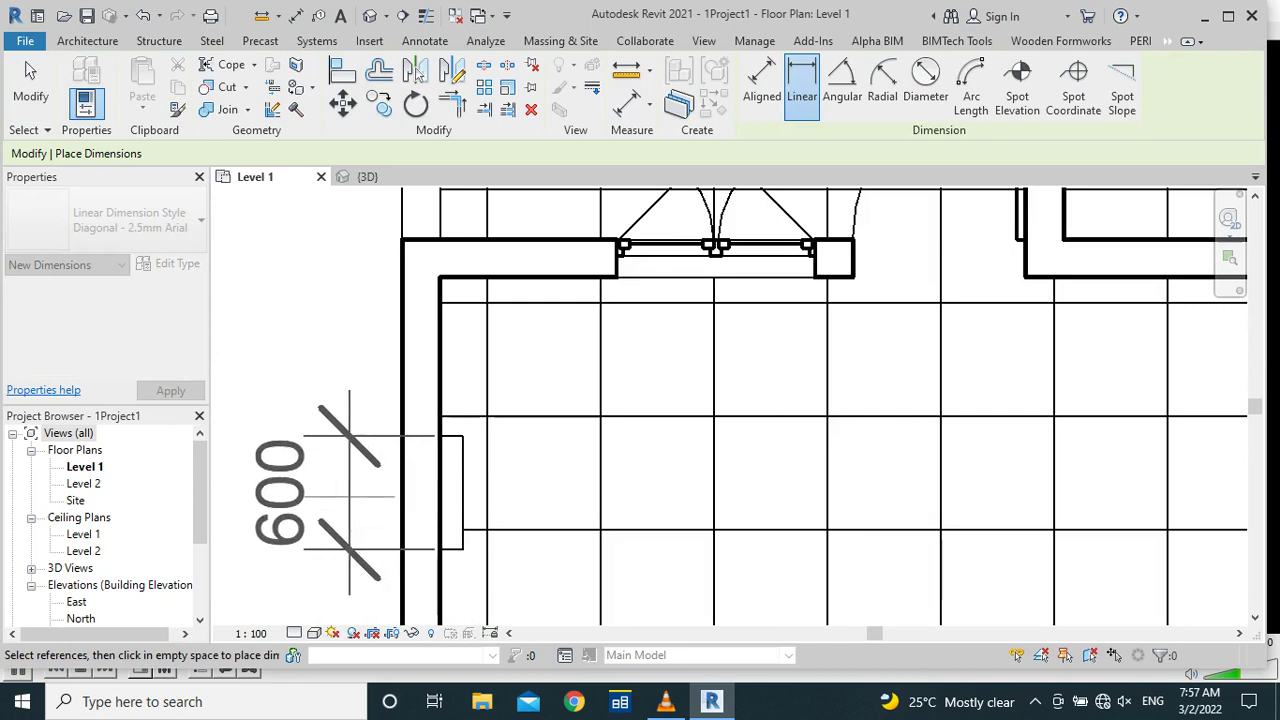
{"action": "left_click", "coordinate": [350, 512]}
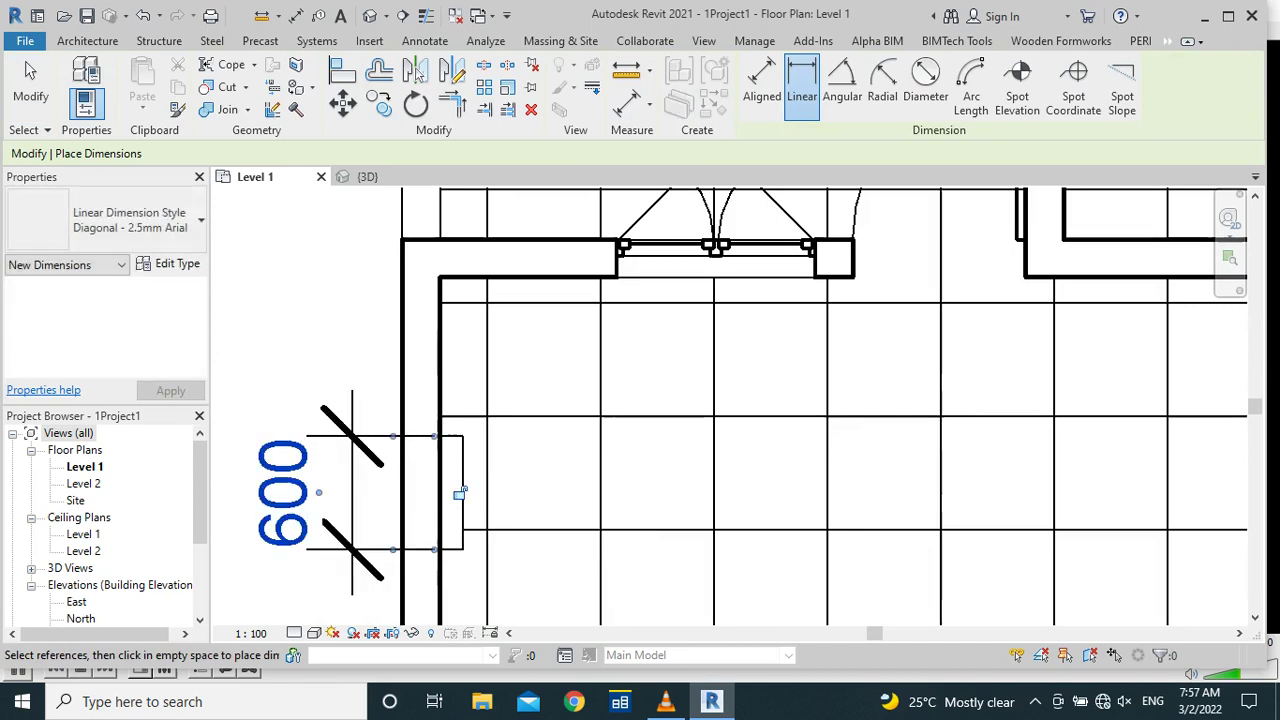
{"action": "key", "text": "Escape"}
{"action": "key", "text": "Escape"}
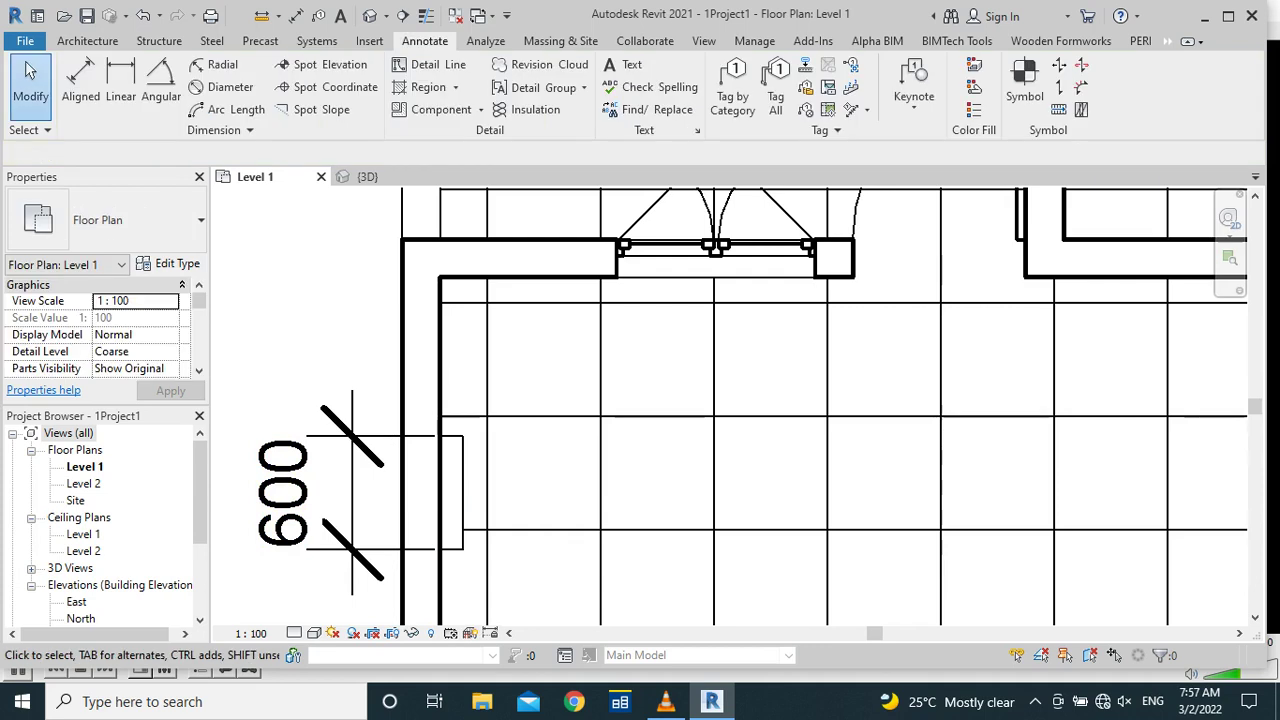
{"action": "scroll", "coordinate": [482, 285], "scroll_direction": "down", "scroll_amount": 2}
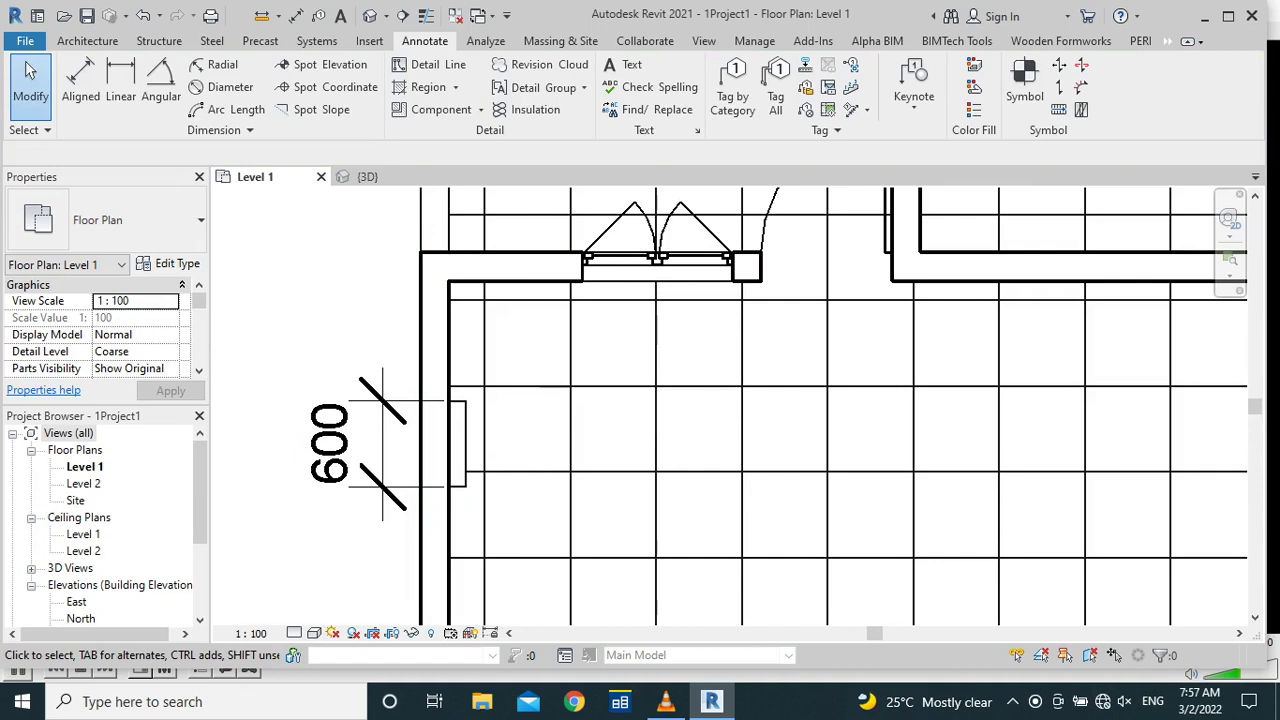
{"action": "left_click", "coordinate": [1140, 41]}
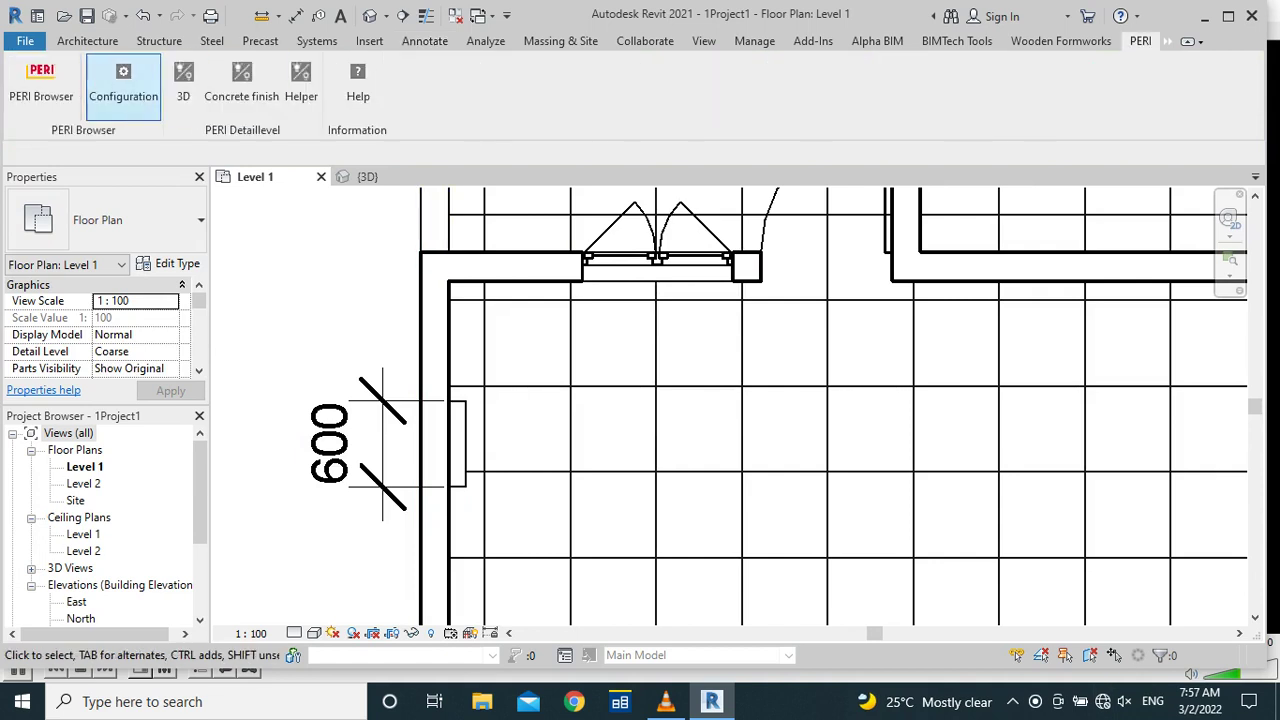
Set 124196 INSIDE CORNER MXI18 270 X 60 from the MAXIMO MX 18 list as the family
{"action": "left_click", "coordinate": [41, 85]}
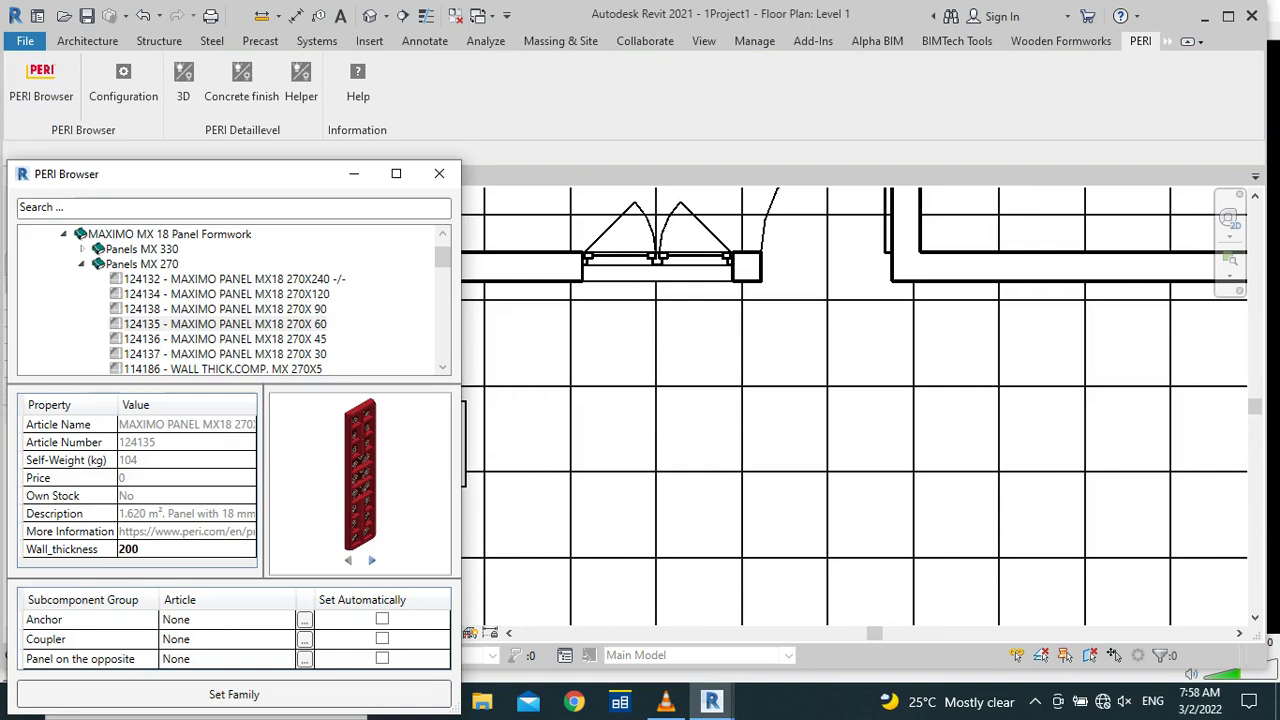
{"action": "scroll", "coordinate": [442, 262], "scroll_direction": "down", "scroll_amount": 2}
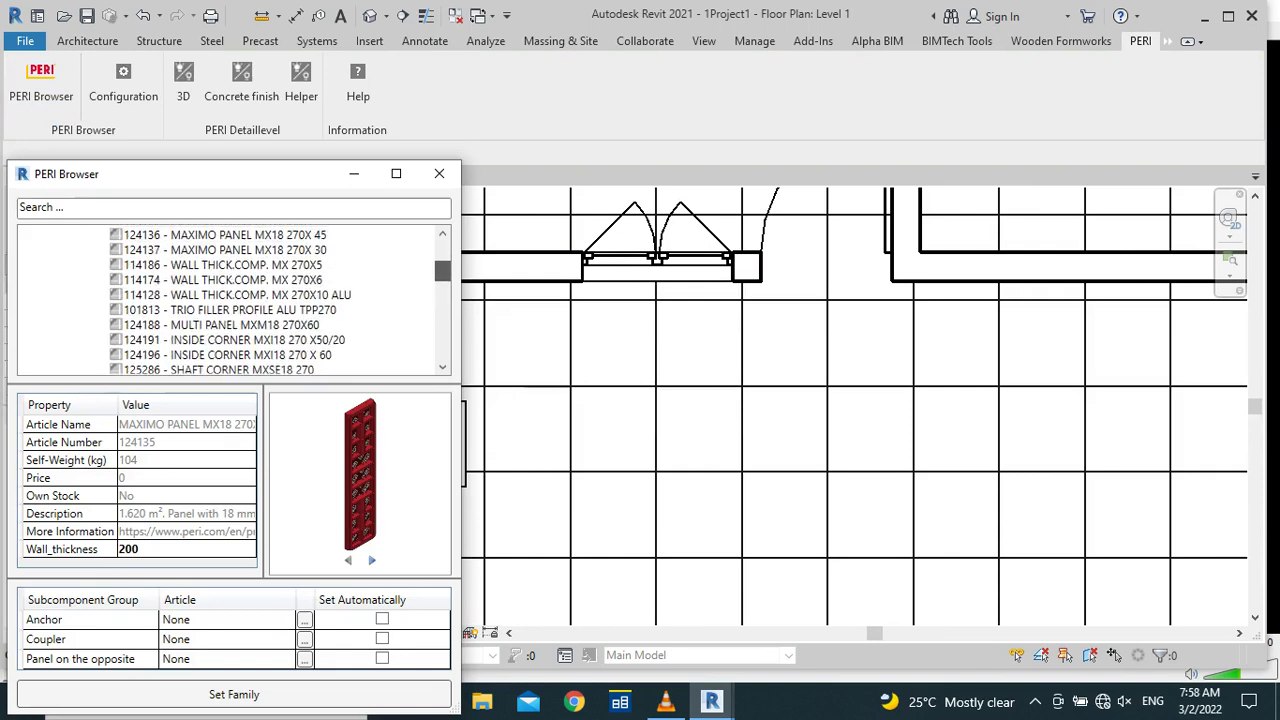
{"action": "scroll", "coordinate": [442, 270], "scroll_direction": "down", "scroll_amount": 1}
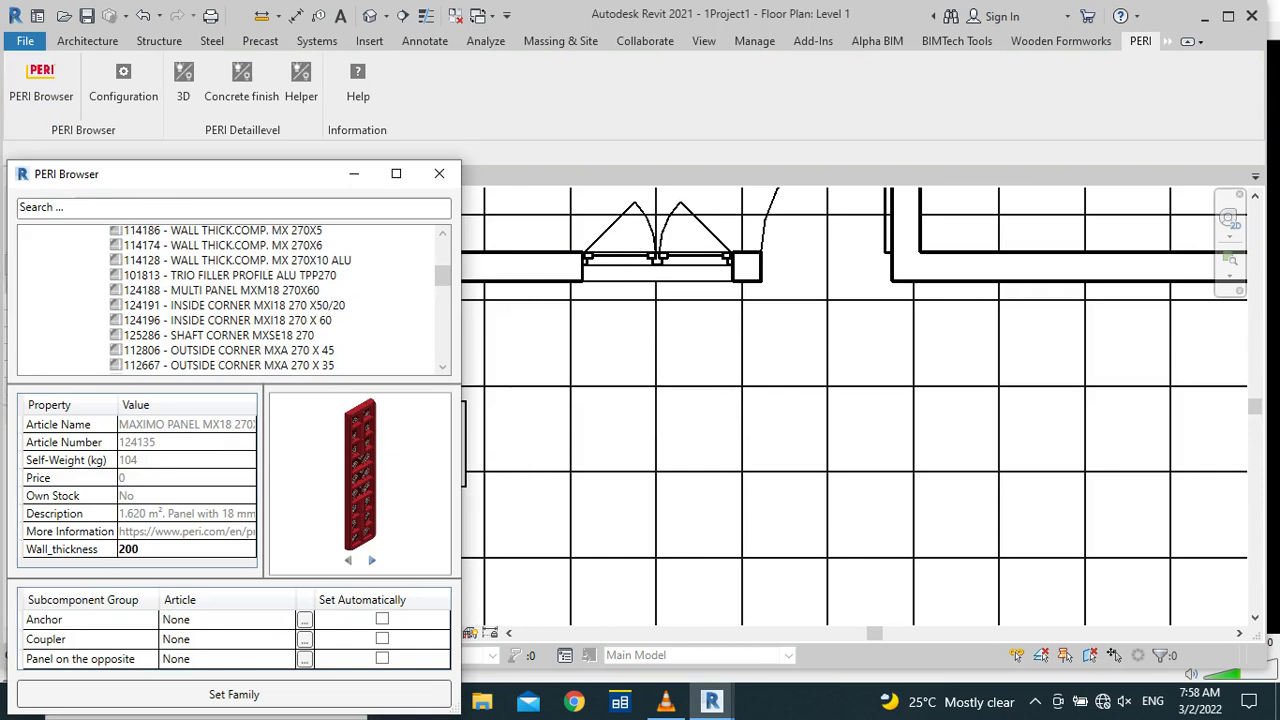
{"action": "scroll", "coordinate": [230, 298], "scroll_direction": "down", "scroll_amount": 1}
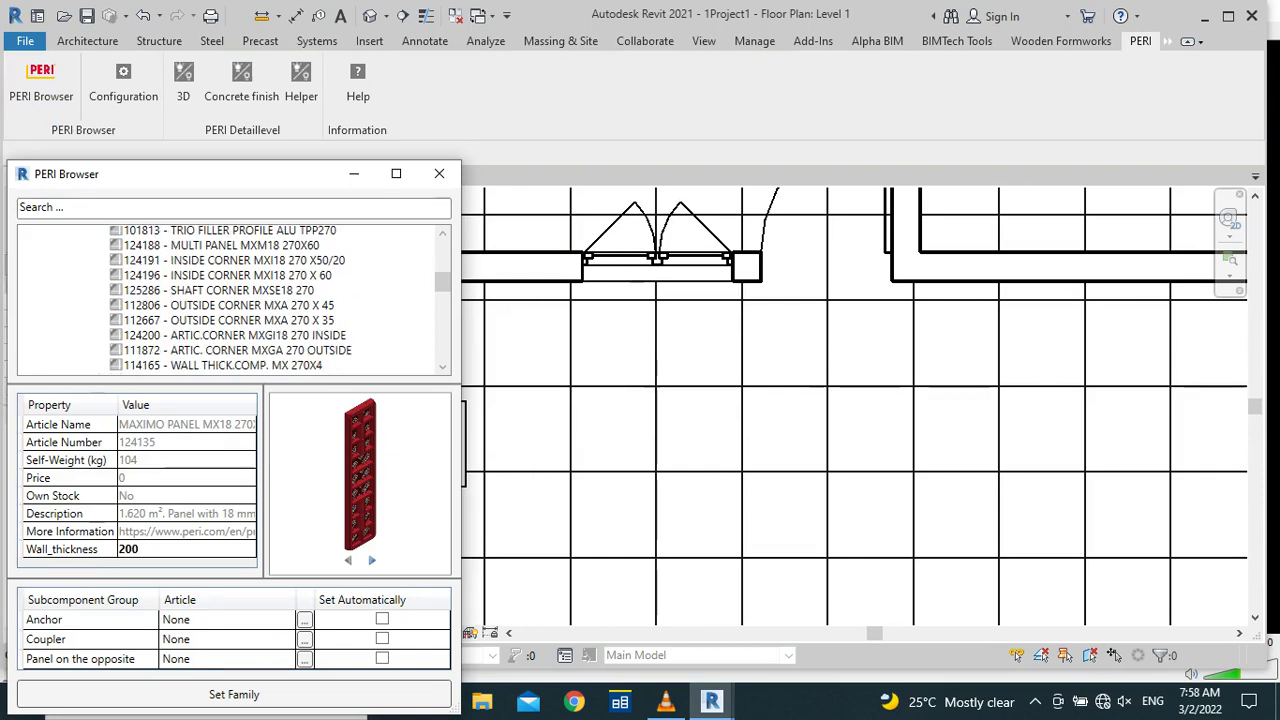
{"action": "left_click_drag", "start_coordinate": [443, 281], "coordinate": [443, 277]}
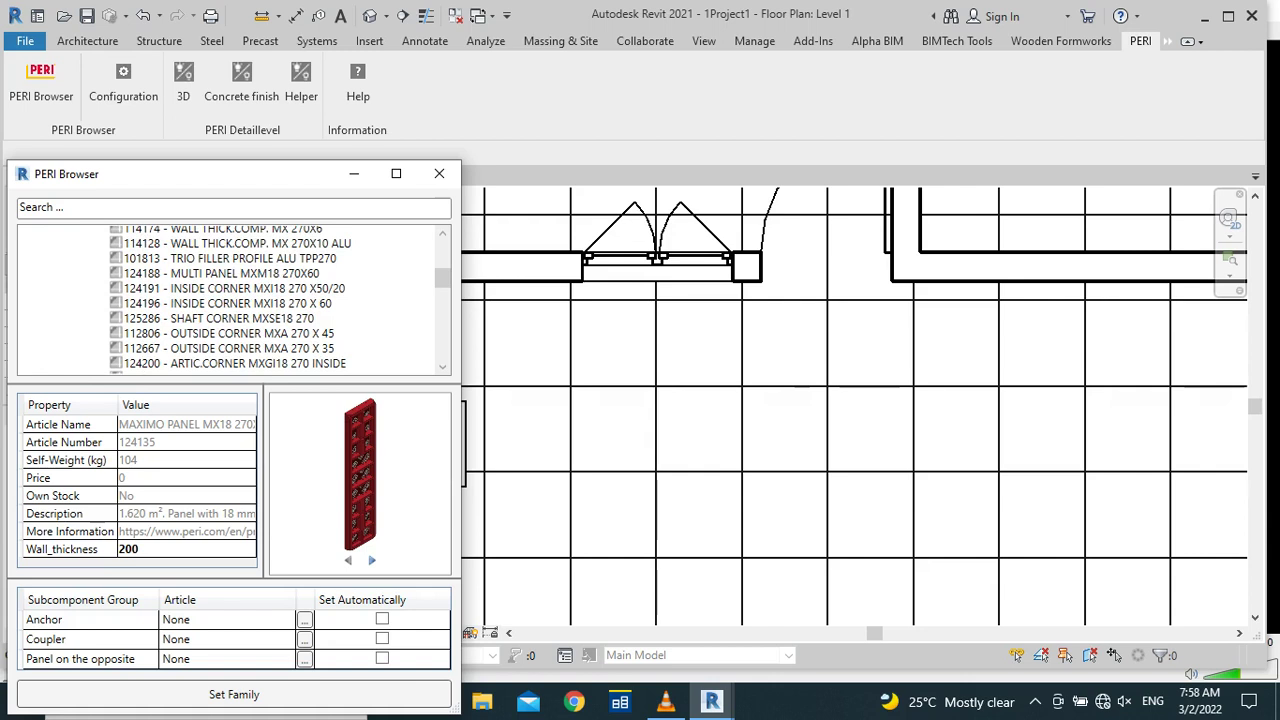
{"action": "left_click", "coordinate": [234, 288]}
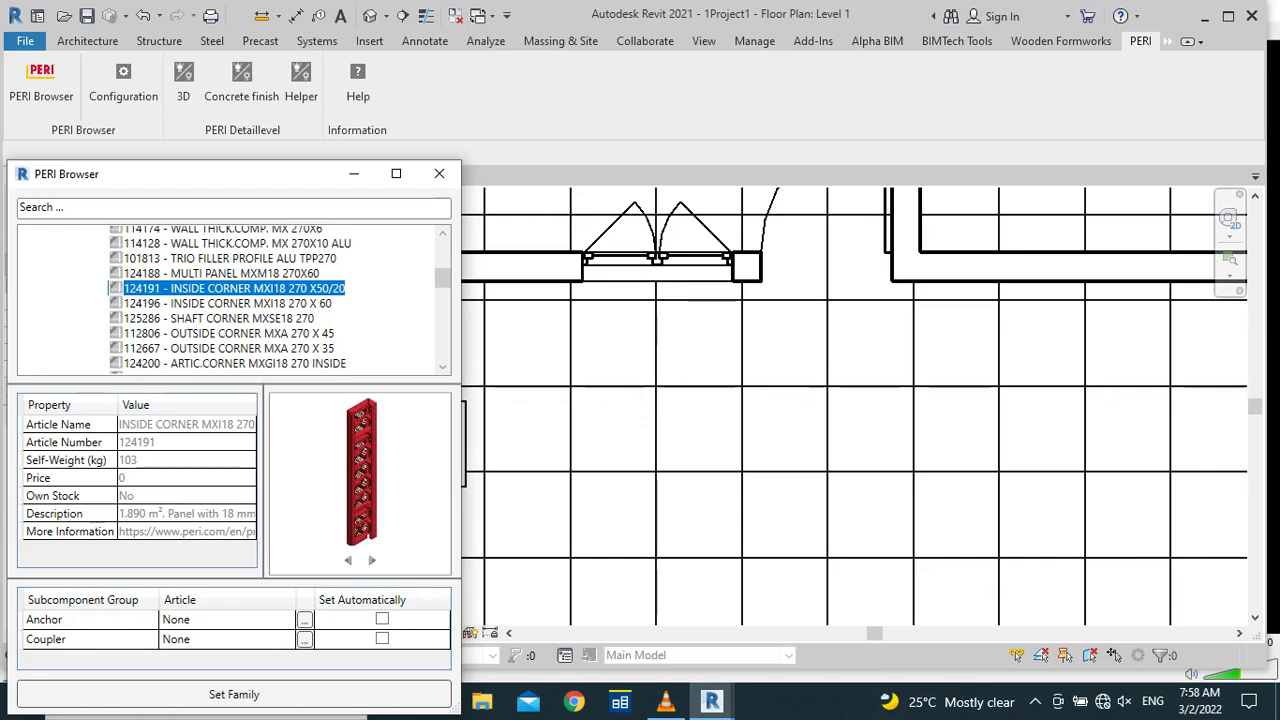
{"action": "left_click", "coordinate": [227, 303]}
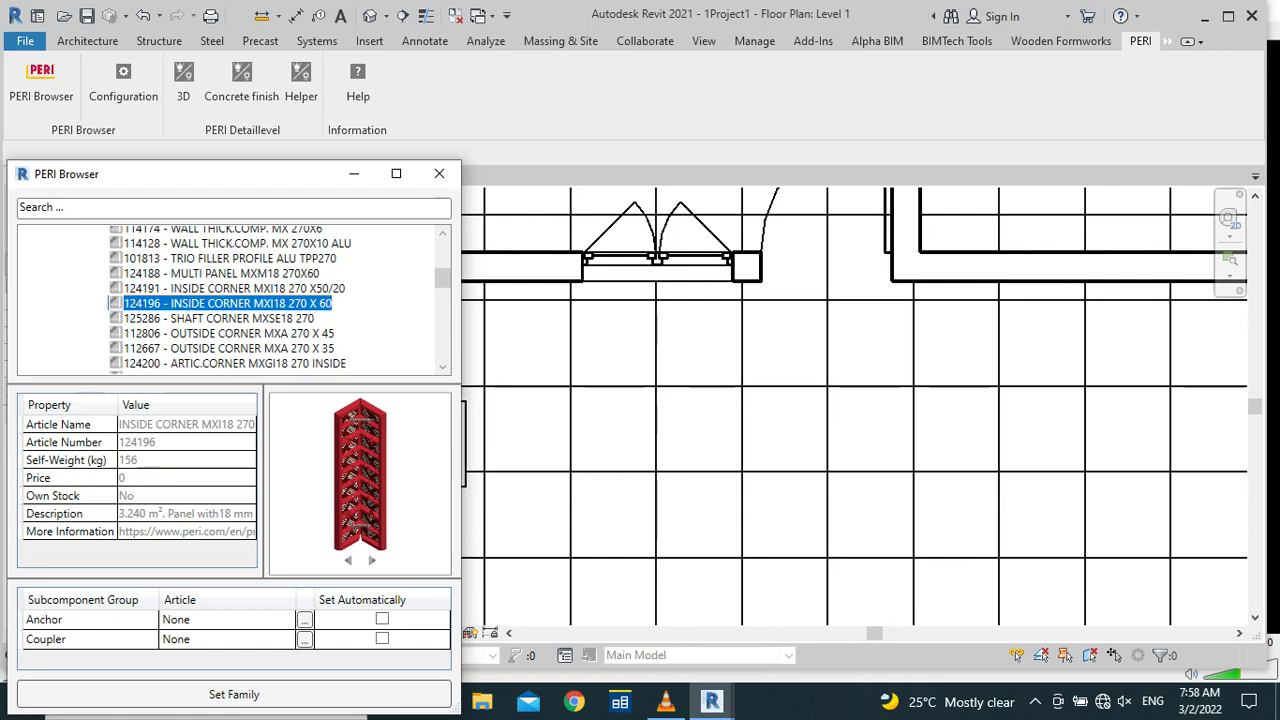
{"action": "left_click", "coordinate": [234, 694]}
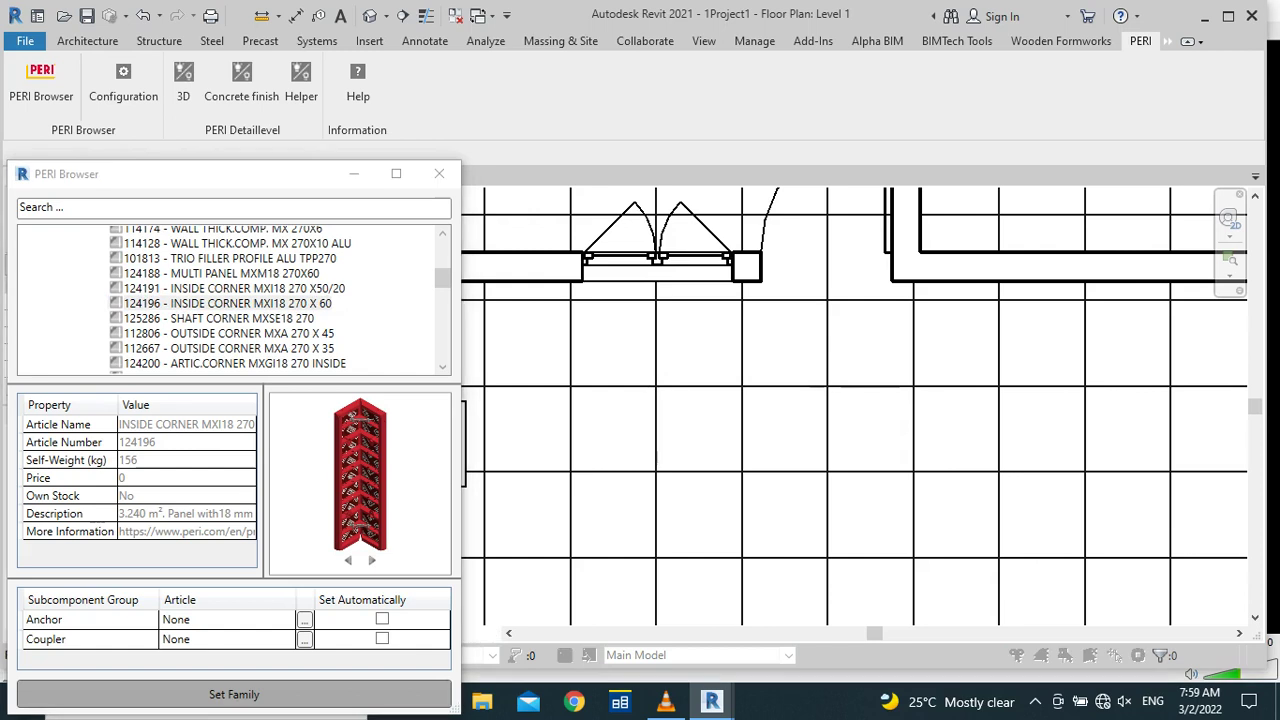
{"action": "scroll", "coordinate": [860, 372], "scroll_direction": "up", "scroll_amount": 2}
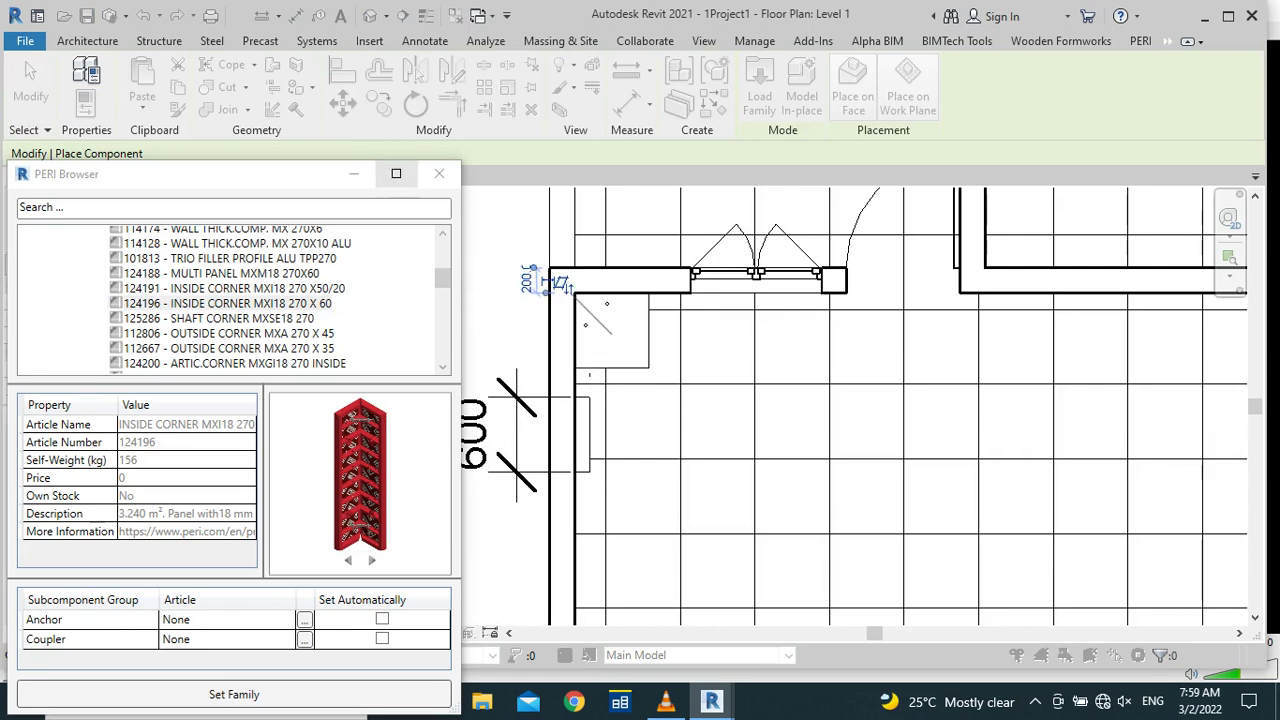
Place the inside corner piece in the top-left wall corner
{"action": "left_click", "coordinate": [439, 174]}
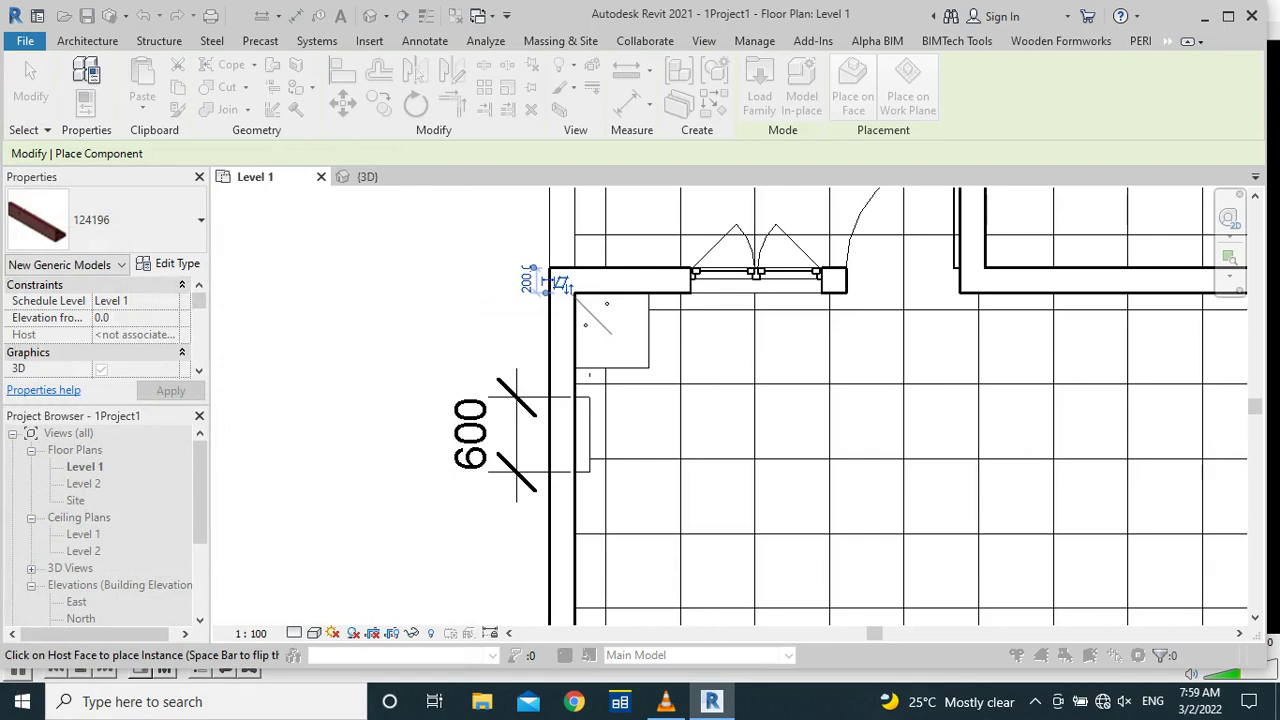
{"action": "scroll", "coordinate": [558, 283], "scroll_direction": "up", "scroll_amount": 1}
{"action": "scroll", "coordinate": [560, 240], "scroll_direction": "up", "scroll_amount": 1}
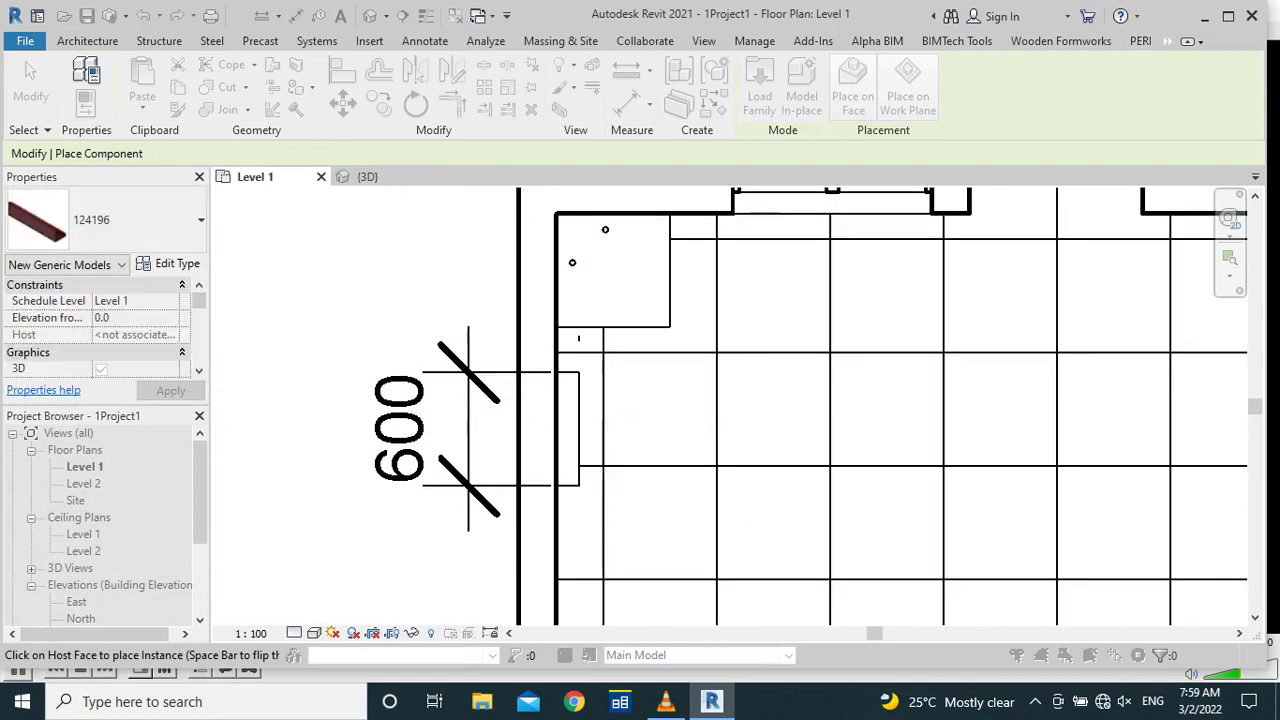
{"action": "key", "text": "Escape"}
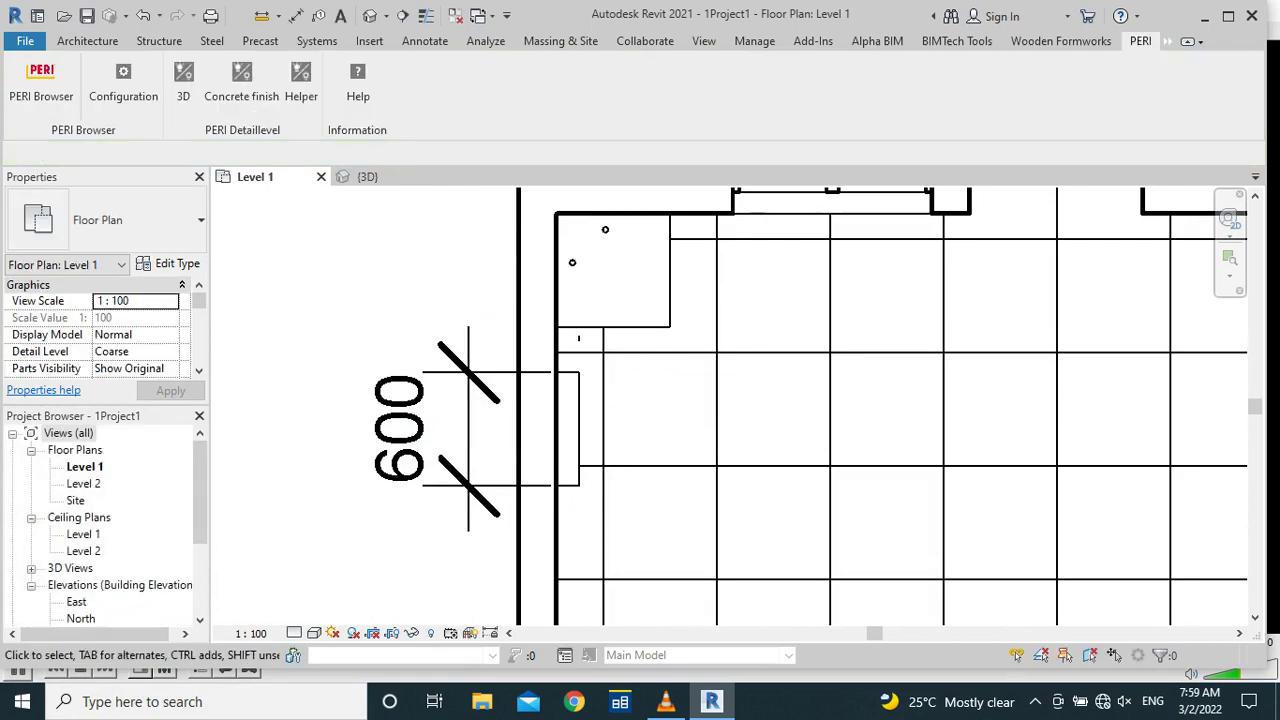
Move the 600 panel up the left wall against the inside corner
{"action": "left_click", "coordinate": [566, 428]}
{"action": "left_click_drag", "start_coordinate": [497, 378], "coordinate": [497, 330]}
{"action": "key", "text": "Escape"}
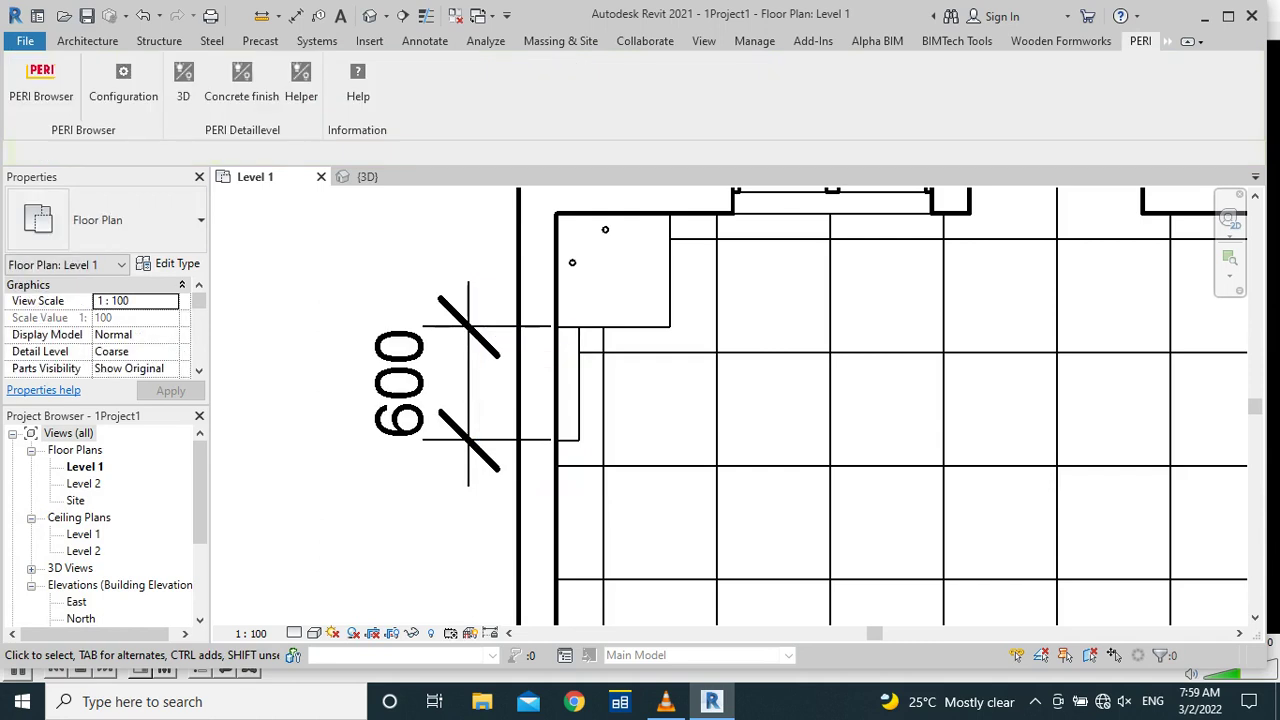
In the 3D view, drag panel 124135 down to elevation -20.0, losing its host wall
{"action": "left_click", "coordinate": [368, 176]}
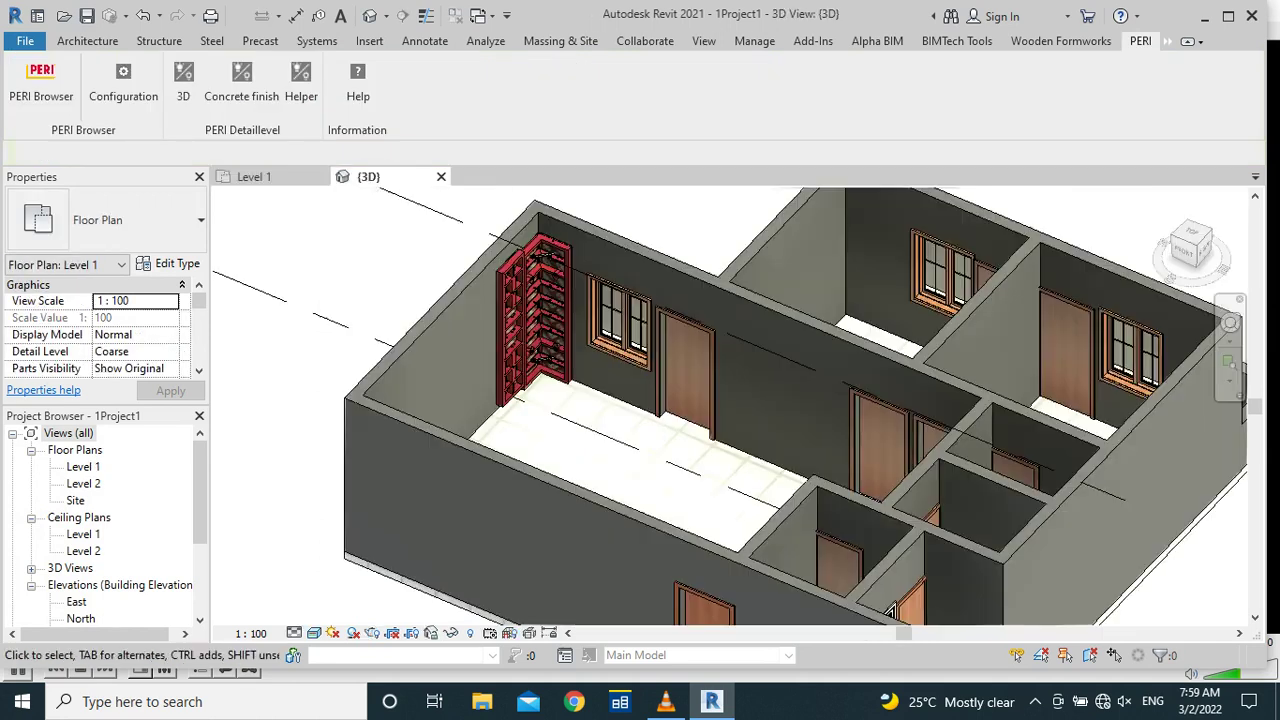
{"action": "scroll", "coordinate": [545, 330], "scroll_direction": "up", "scroll_amount": 2}
{"action": "scroll", "coordinate": [550, 300], "scroll_direction": "up", "scroll_amount": 1}
{"action": "scroll", "coordinate": [560, 300], "scroll_direction": "up", "scroll_amount": 2}
{"action": "scroll", "coordinate": [705, 430], "scroll_direction": "up", "scroll_amount": 1}
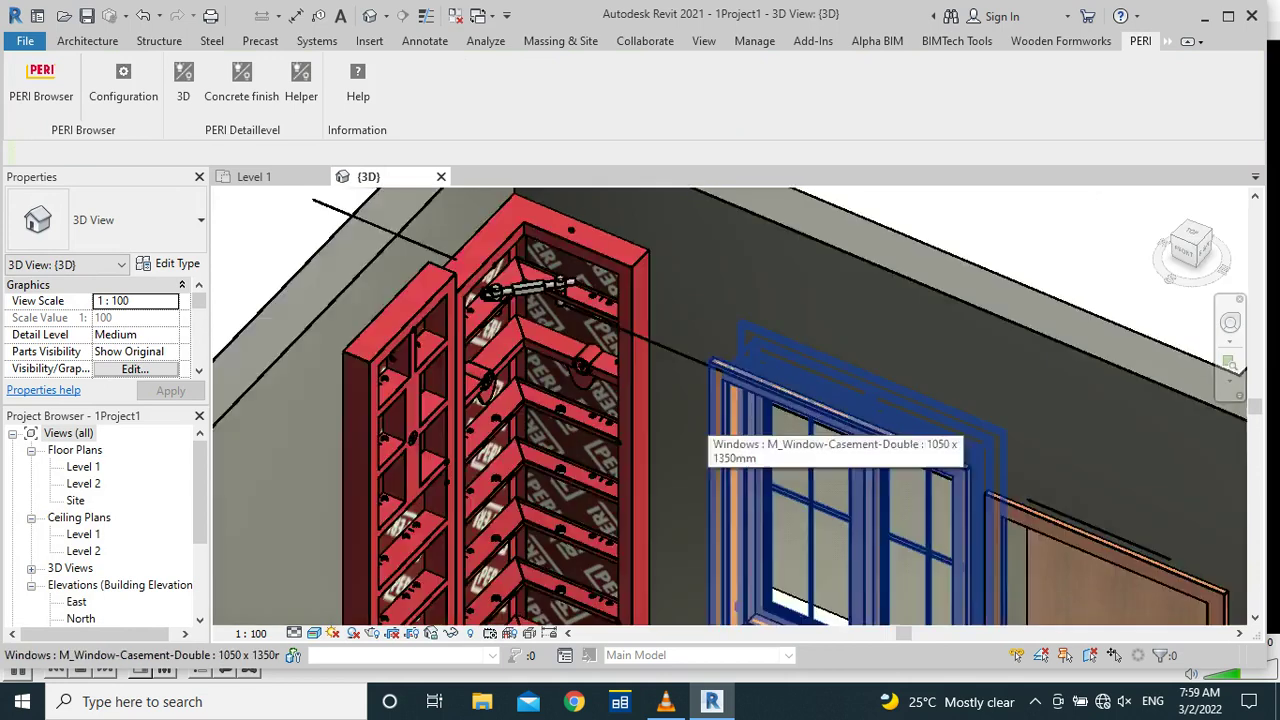
{"action": "scroll", "coordinate": [705, 430], "scroll_direction": "down", "scroll_amount": 2}
{"action": "scroll", "coordinate": [705, 430], "scroll_direction": "down", "scroll_amount": 1}
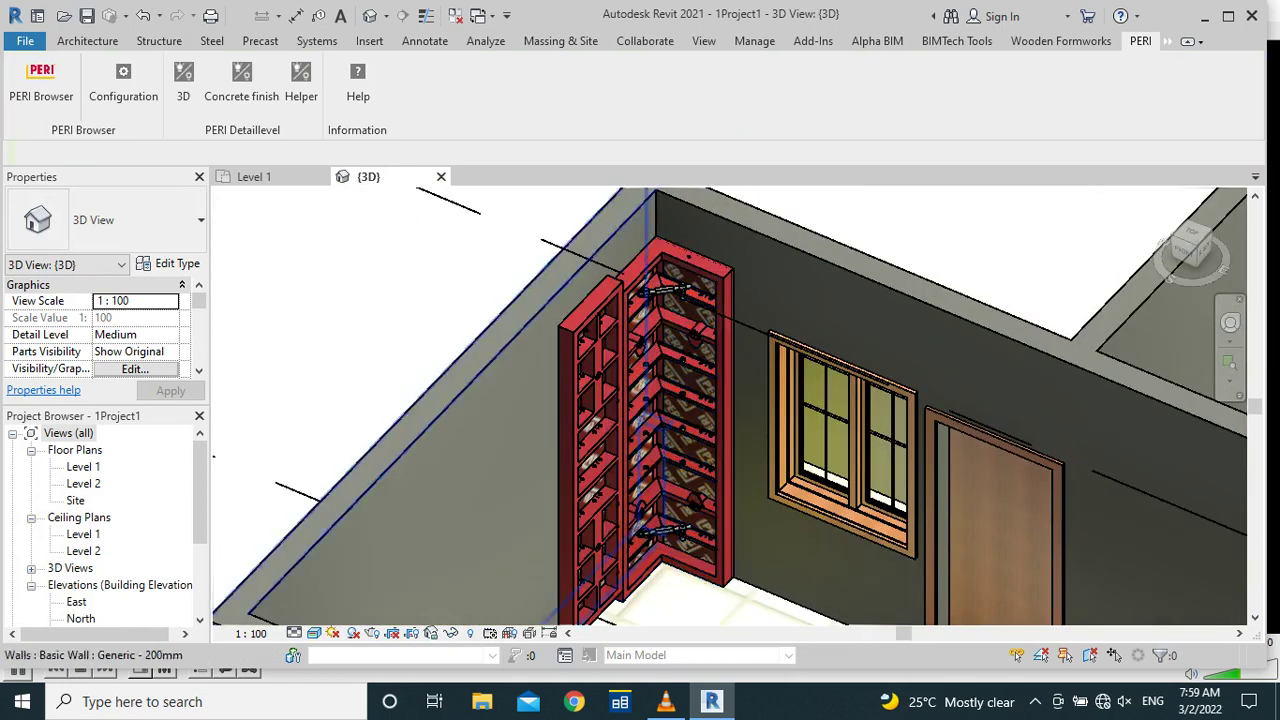
{"action": "scroll", "coordinate": [445, 260], "scroll_direction": "down", "scroll_amount": 1}
{"action": "scroll", "coordinate": [578, 460], "scroll_direction": "up", "scroll_amount": 1}
{"action": "scroll", "coordinate": [578, 460], "scroll_direction": "up", "scroll_amount": 2}
{"action": "left_click", "coordinate": [535, 400]}
{"action": "scroll", "coordinate": [597, 505], "scroll_direction": "up", "scroll_amount": 1}
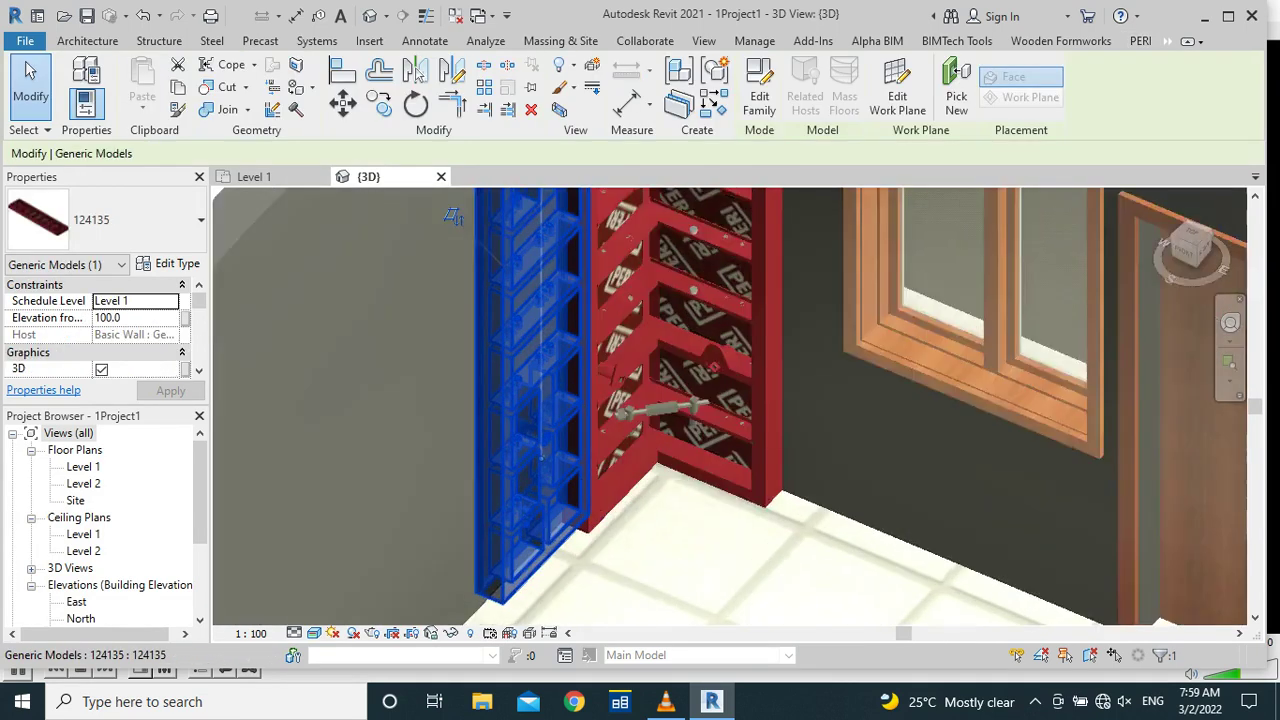
{"action": "scroll", "coordinate": [590, 505], "scroll_direction": "up", "scroll_amount": 1}
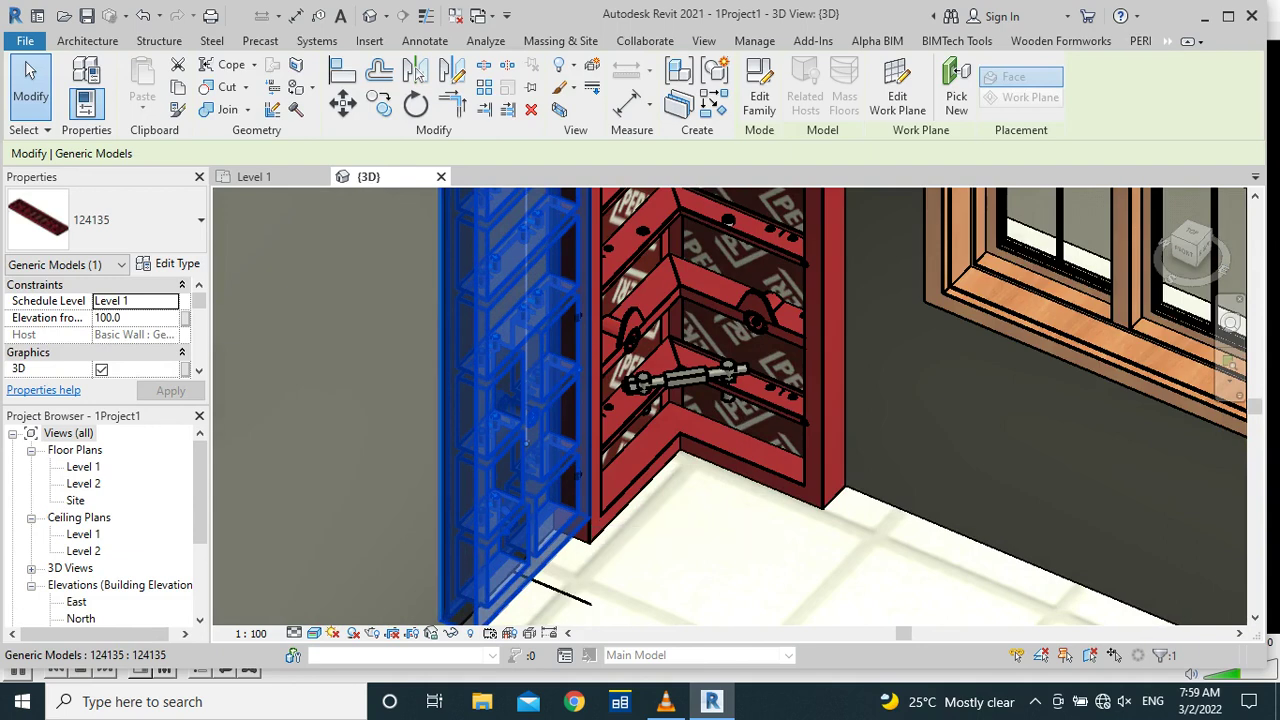
{"action": "left_click_drag", "start_coordinate": [526, 445], "coordinate": [532, 278]}
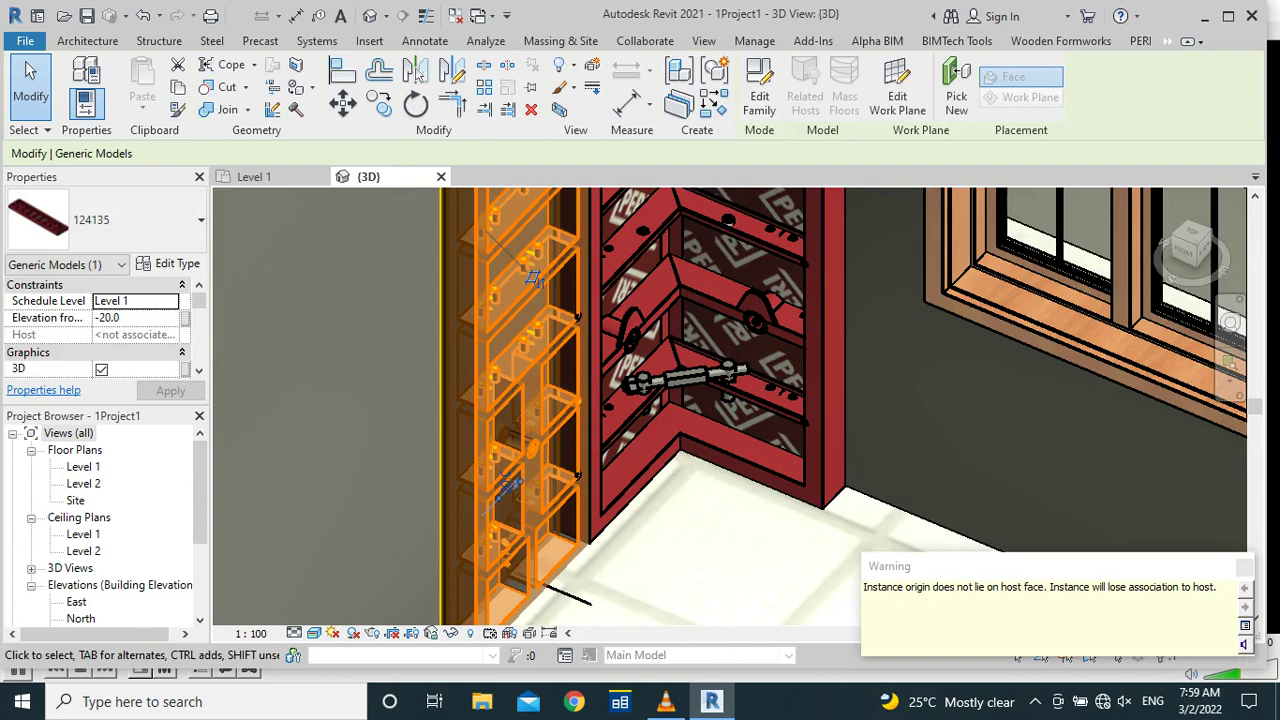
Raise the panel beside the red corner back to elevation 0.0
{"action": "scroll", "coordinate": [540, 300], "scroll_direction": "down", "scroll_amount": 1}
{"action": "scroll", "coordinate": [560, 340], "scroll_direction": "down", "scroll_amount": 1}
{"action": "scroll", "coordinate": [585, 390], "scroll_direction": "down", "scroll_amount": 2}
{"action": "middle_click_drag", "start_coordinate": [593, 400], "coordinate": [615, 405], "text": "shift"}
{"action": "key", "text": "Escape"}
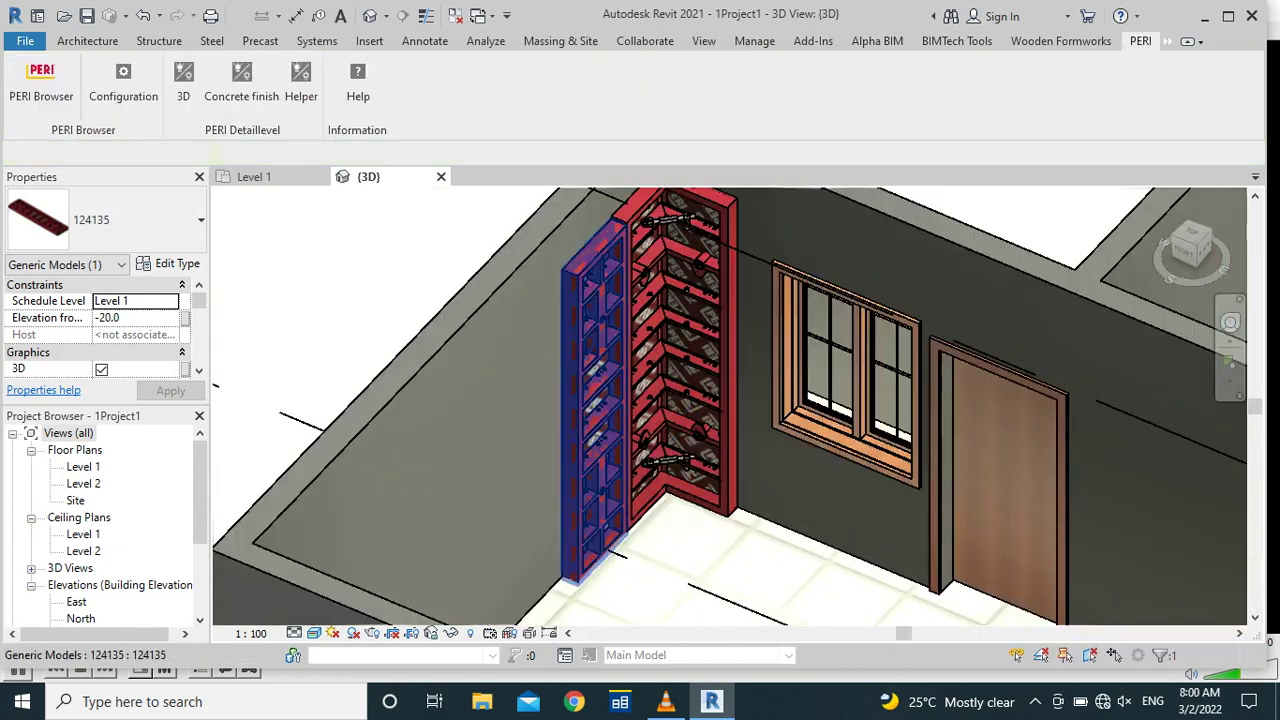
{"action": "scroll", "coordinate": [620, 225], "scroll_direction": "up", "scroll_amount": 2}
{"action": "scroll", "coordinate": [620, 225], "scroll_direction": "up", "scroll_amount": 1}
{"action": "key", "text": "Escape"}
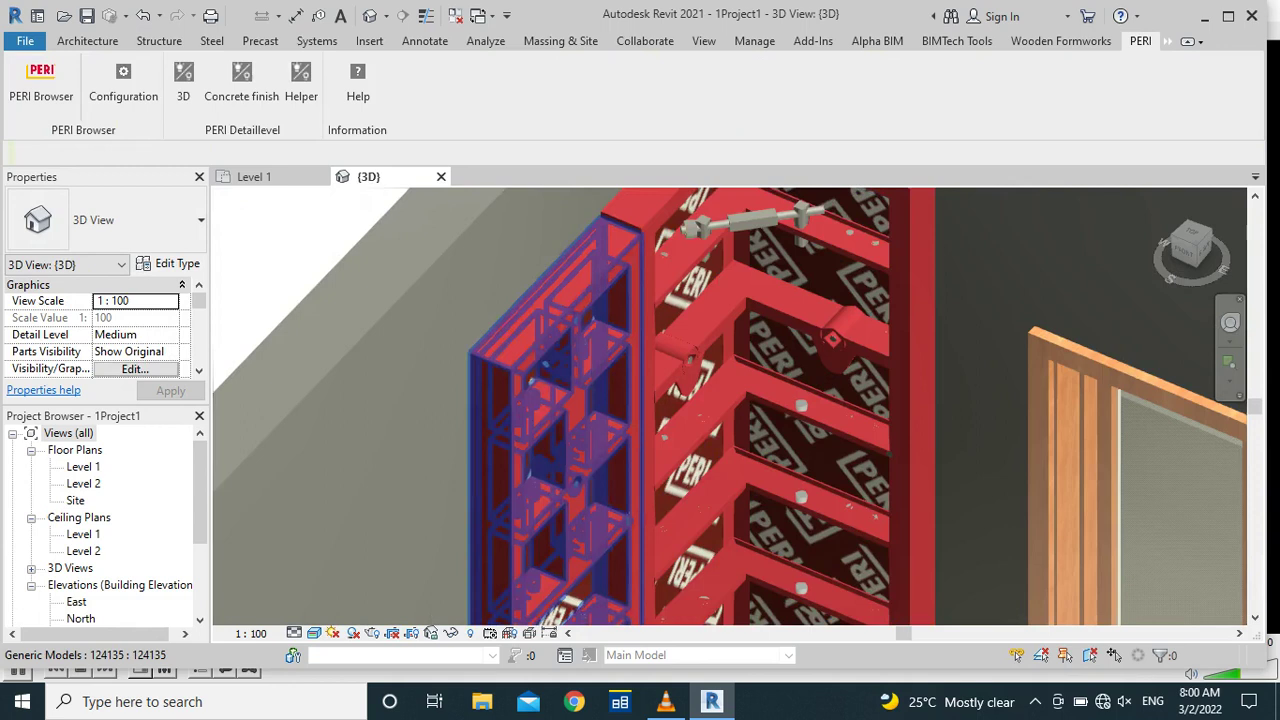
{"action": "left_click", "coordinate": [600, 225]}
{"action": "scroll", "coordinate": [600, 215], "scroll_direction": "up", "scroll_amount": 2}
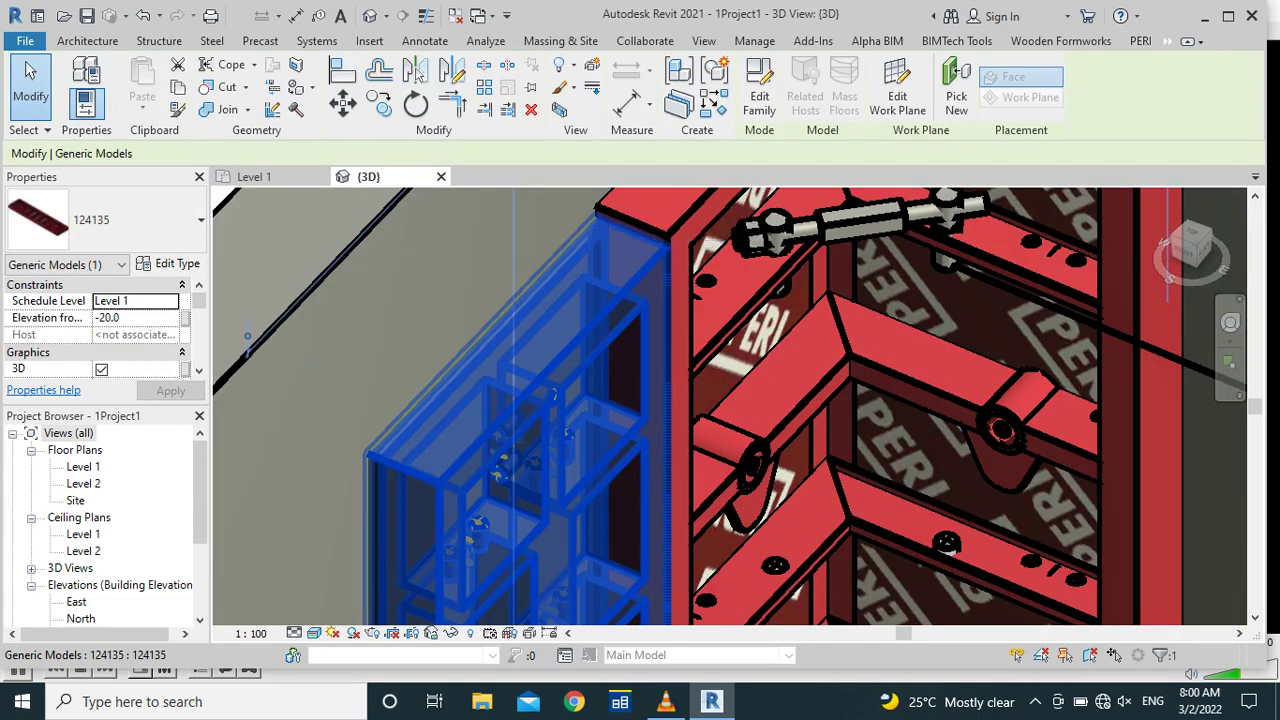
{"action": "left_click_drag", "start_coordinate": [520, 400], "coordinate": [522, 388]}
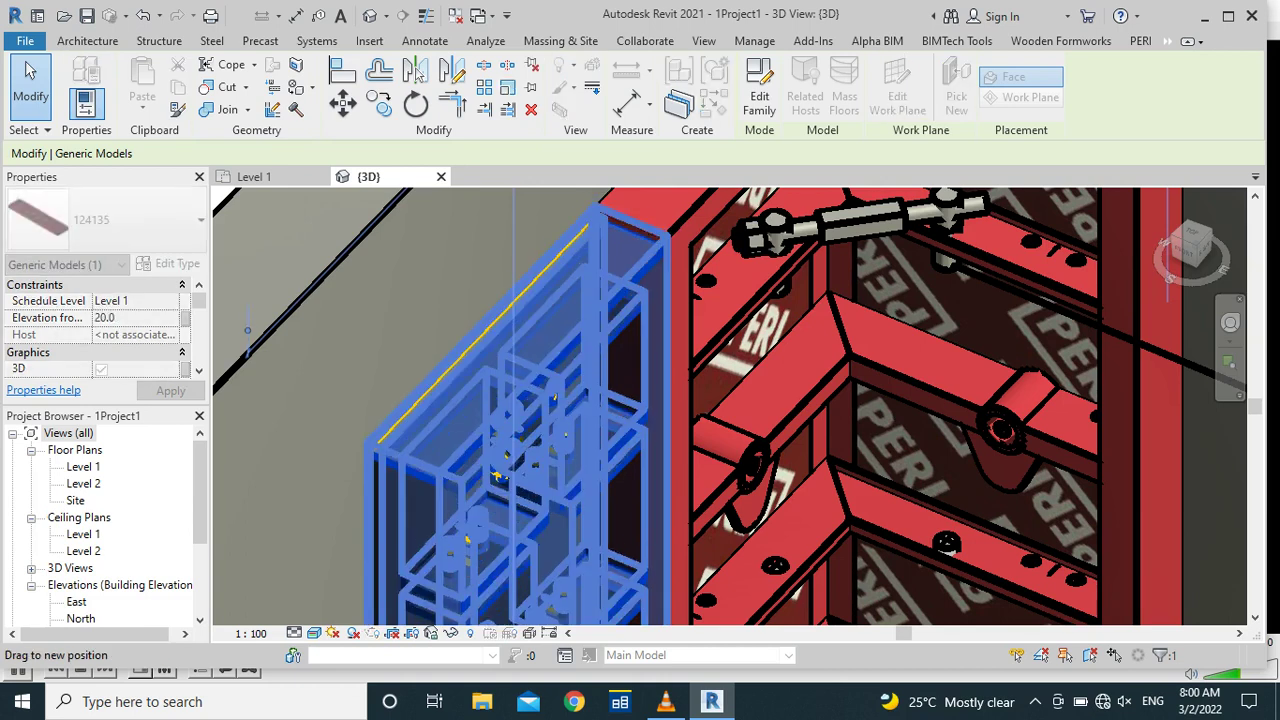
{"action": "left_click_drag", "start_coordinate": [497, 476], "coordinate": [497, 490]}
{"action": "scroll", "coordinate": [730, 400], "scroll_direction": "down", "scroll_amount": 1}
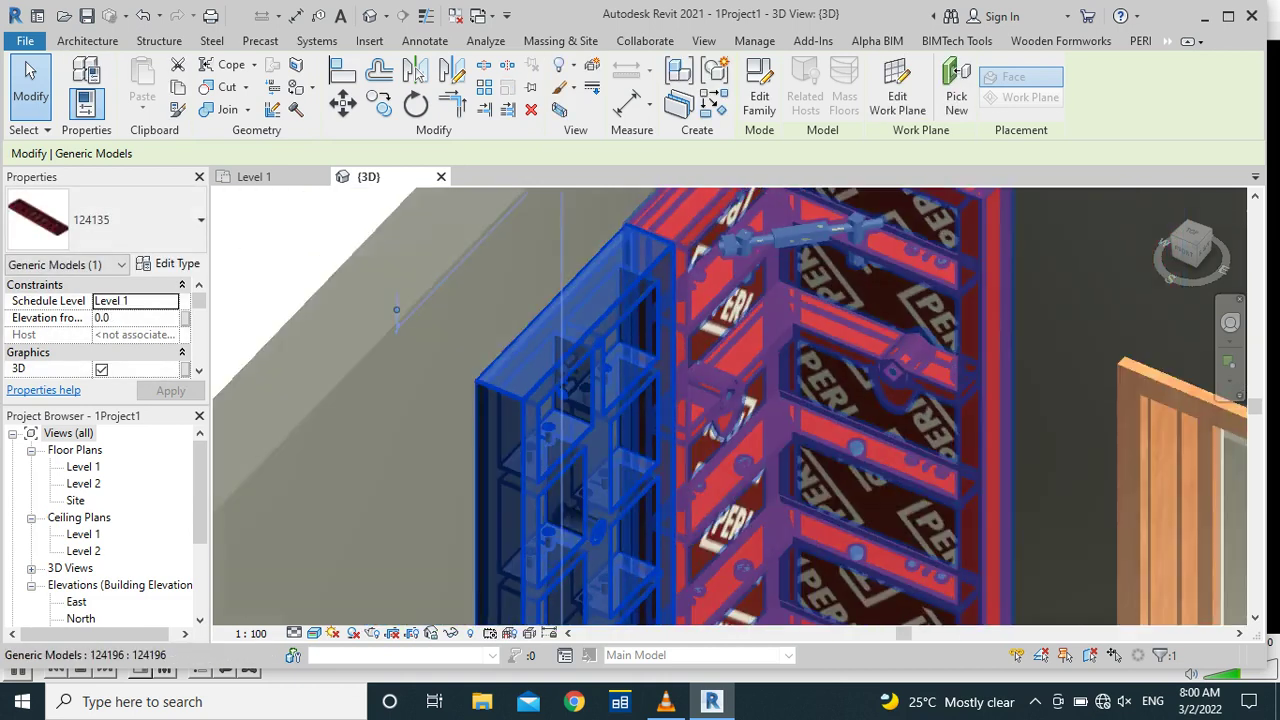
{"action": "scroll", "coordinate": [705, 300], "scroll_direction": "down", "scroll_amount": 3}
{"action": "key", "text": "Escape"}
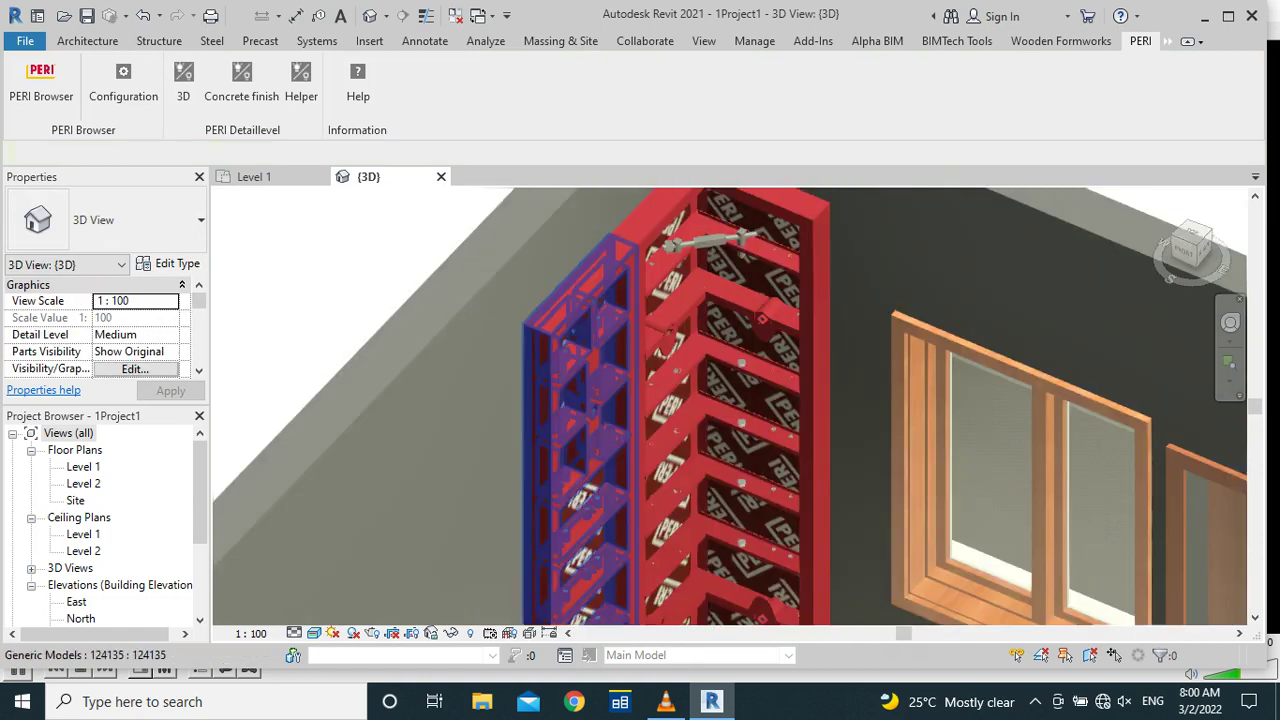
Orbit the 3D view to check the L-shaped panel and corner set near the window and door
{"action": "scroll", "coordinate": [626, 357], "scroll_direction": "up", "scroll_amount": 1}
{"action": "scroll", "coordinate": [626, 357], "scroll_direction": "up", "scroll_amount": 1}
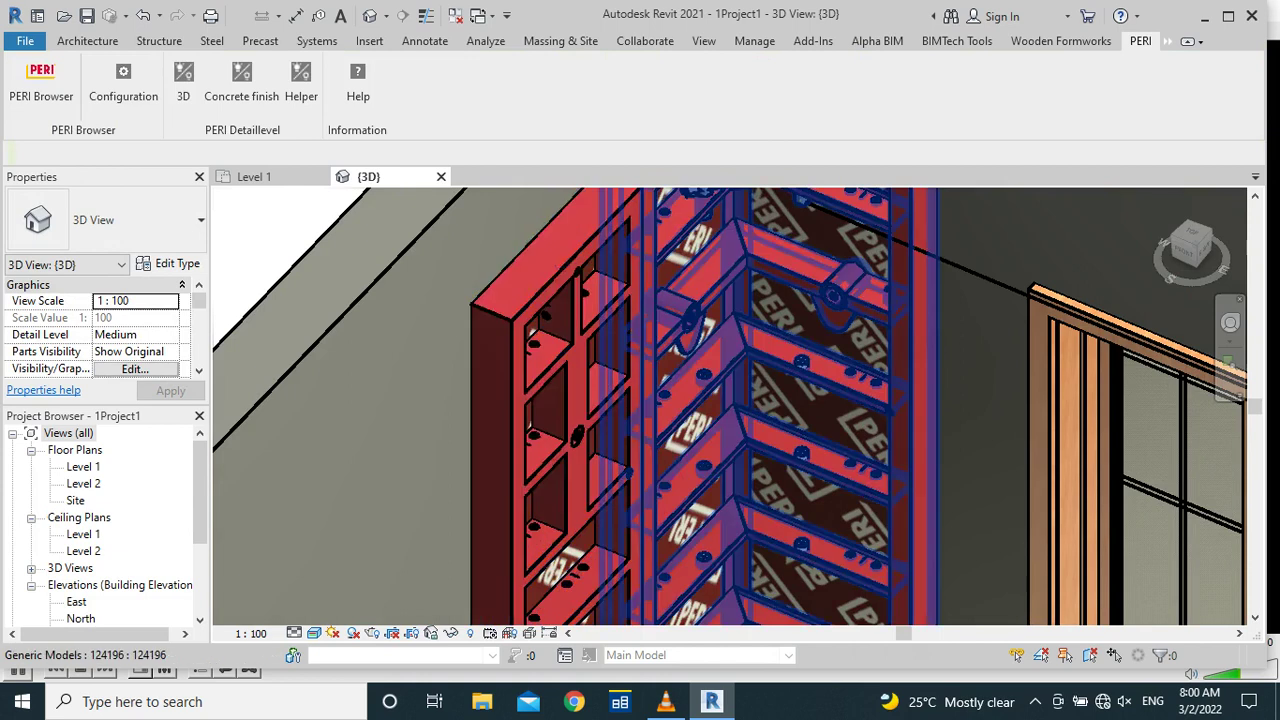
{"action": "middle_click_drag", "start_coordinate": [550, 400], "coordinate": [700, 400], "text": "shift"}
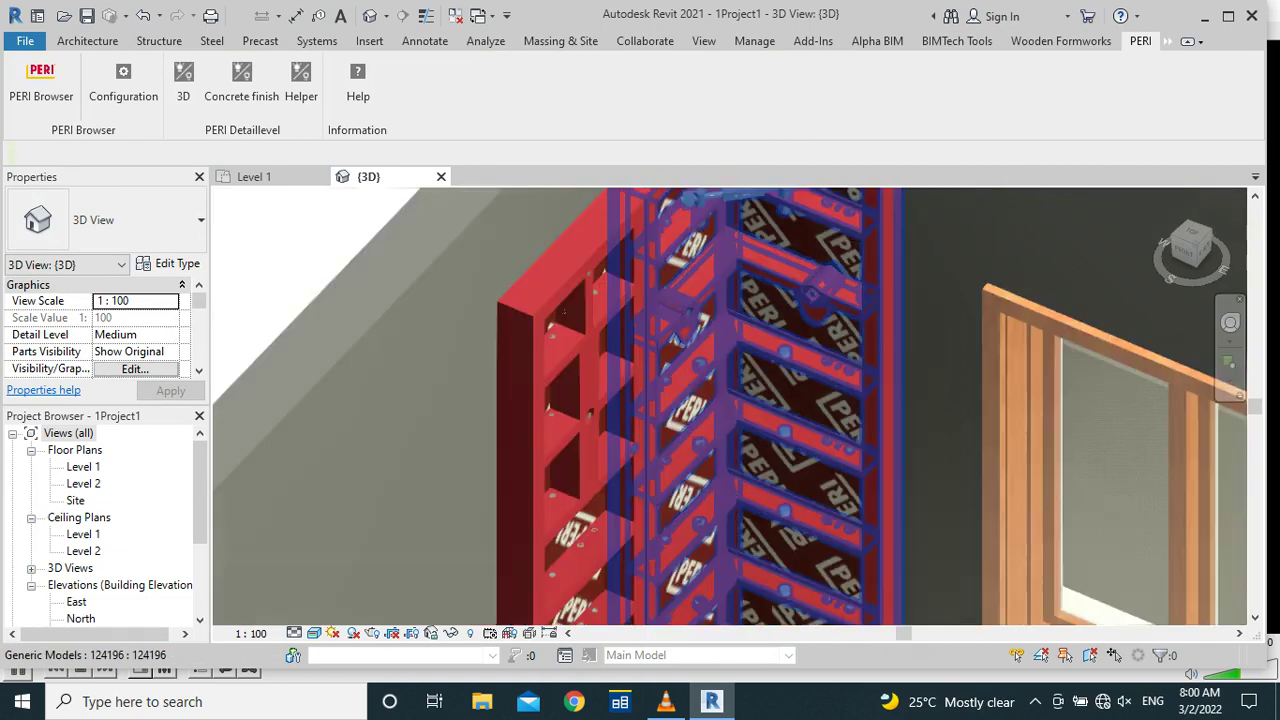
{"action": "scroll", "coordinate": [730, 405], "scroll_direction": "down", "scroll_amount": 5}
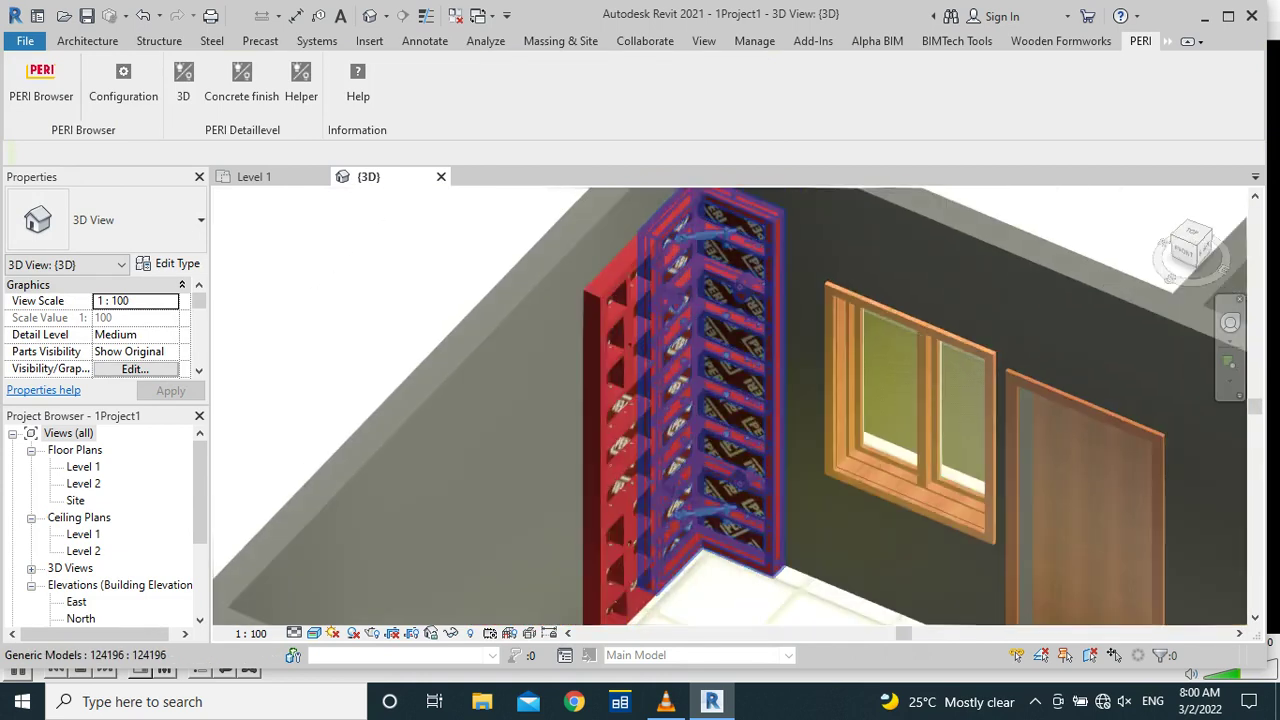
{"action": "scroll", "coordinate": [730, 405], "scroll_direction": "up", "scroll_amount": 5}
{"action": "scroll", "coordinate": [740, 440], "scroll_direction": "up", "scroll_amount": 3}
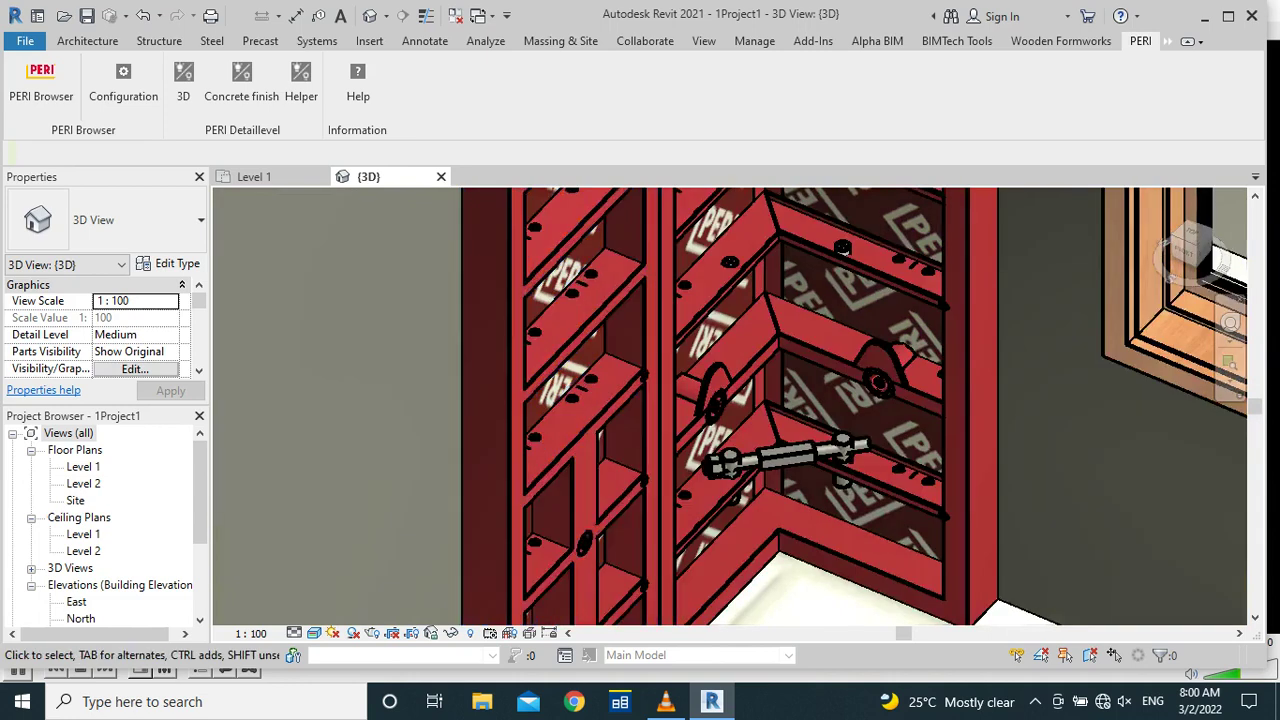
{"action": "middle_click_drag", "start_coordinate": [560, 400], "coordinate": [680, 400], "text": "shift"}
{"action": "scroll", "coordinate": [730, 405], "scroll_direction": "down", "scroll_amount": 1}
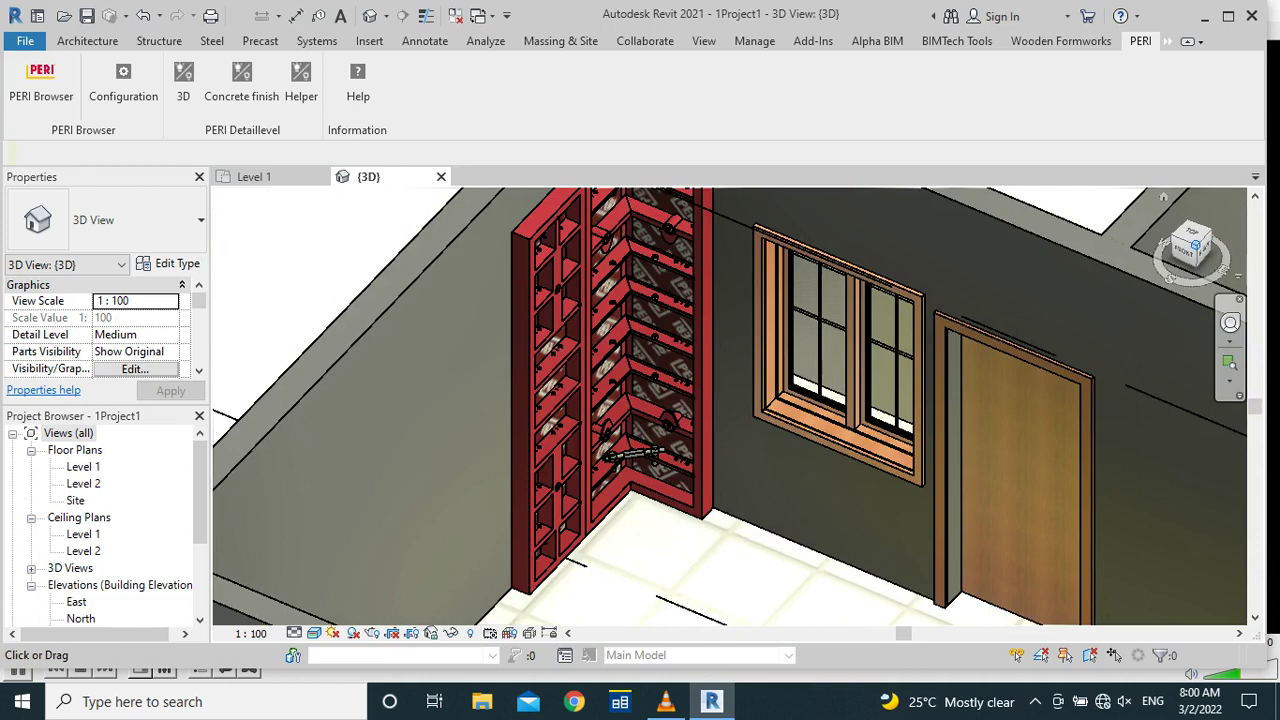
Orbit and zoom the 3D view to inspect the corner, then return to the Level 1 plan
{"action": "middle_click_drag", "start_coordinate": [730, 400], "coordinate": [850, 470], "text": "shift"}
{"action": "scroll", "coordinate": [850, 450], "scroll_direction": "down", "scroll_amount": 1}
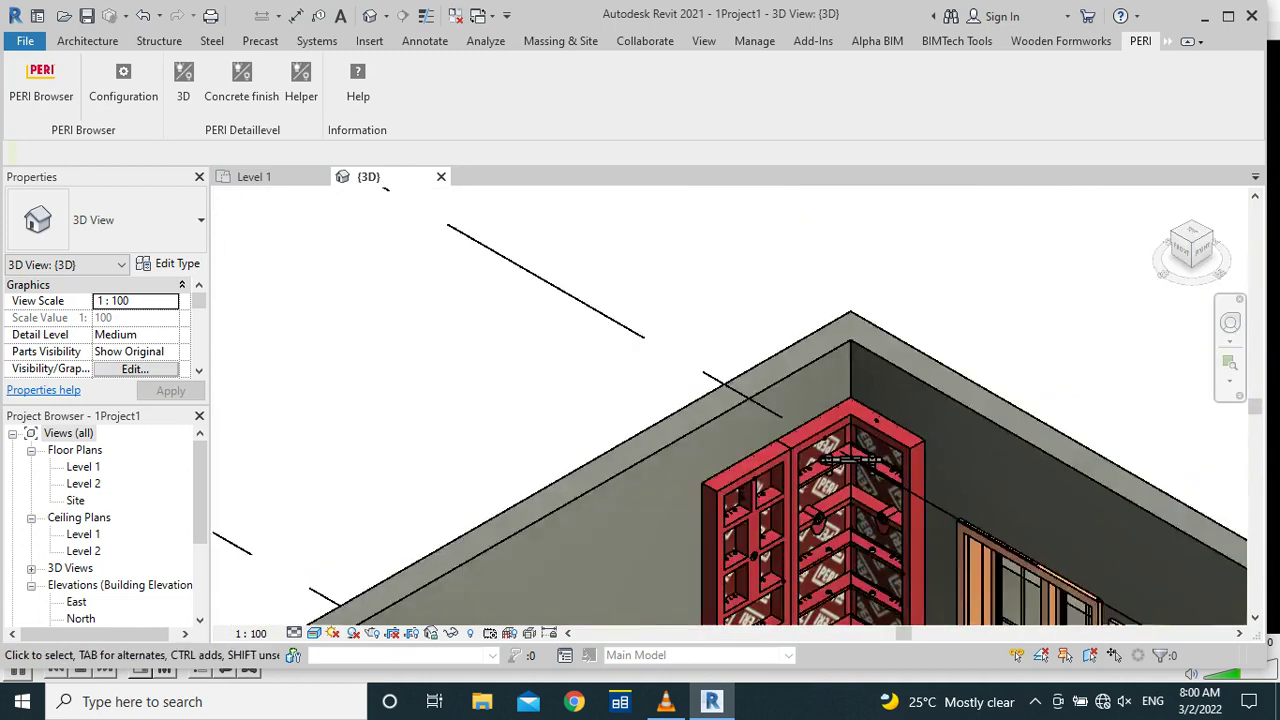
{"action": "scroll", "coordinate": [945, 610], "scroll_direction": "up", "scroll_amount": 3}
{"action": "scroll", "coordinate": [848, 430], "scroll_direction": "up", "scroll_amount": 2}
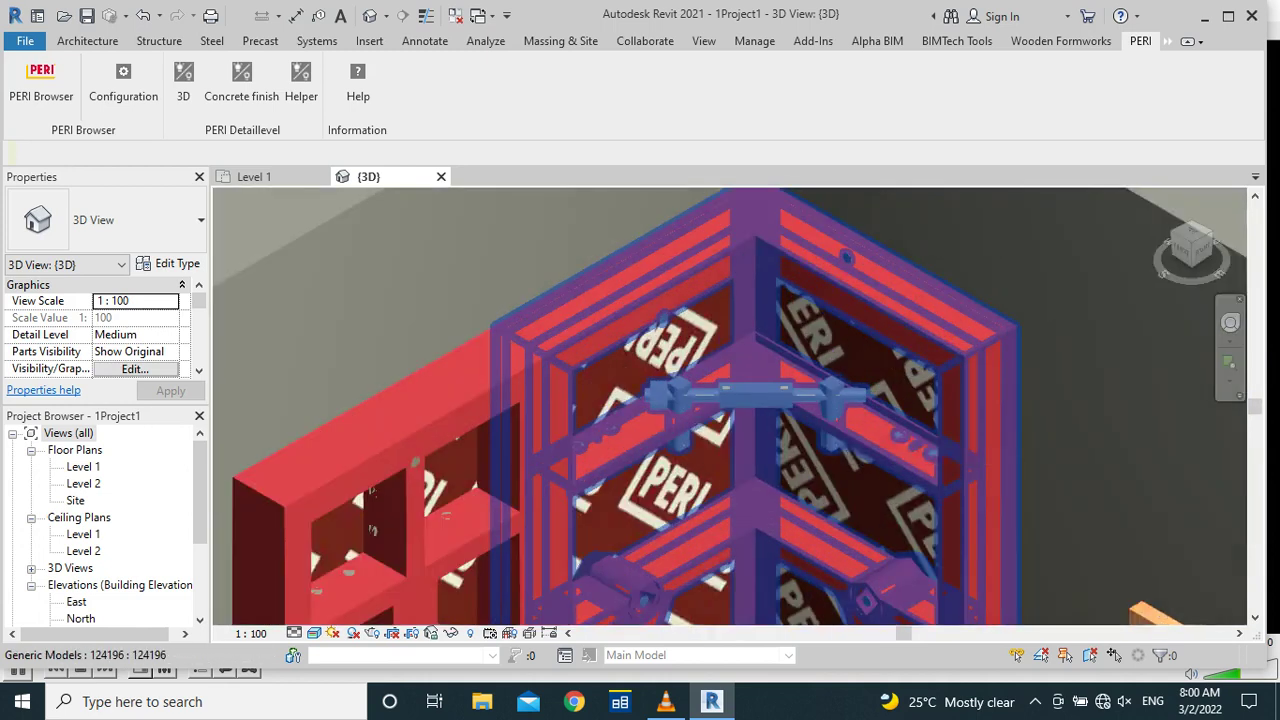
{"action": "scroll", "coordinate": [790, 320], "scroll_direction": "down", "scroll_amount": 2}
{"action": "scroll", "coordinate": [790, 320], "scroll_direction": "up", "scroll_amount": 1}
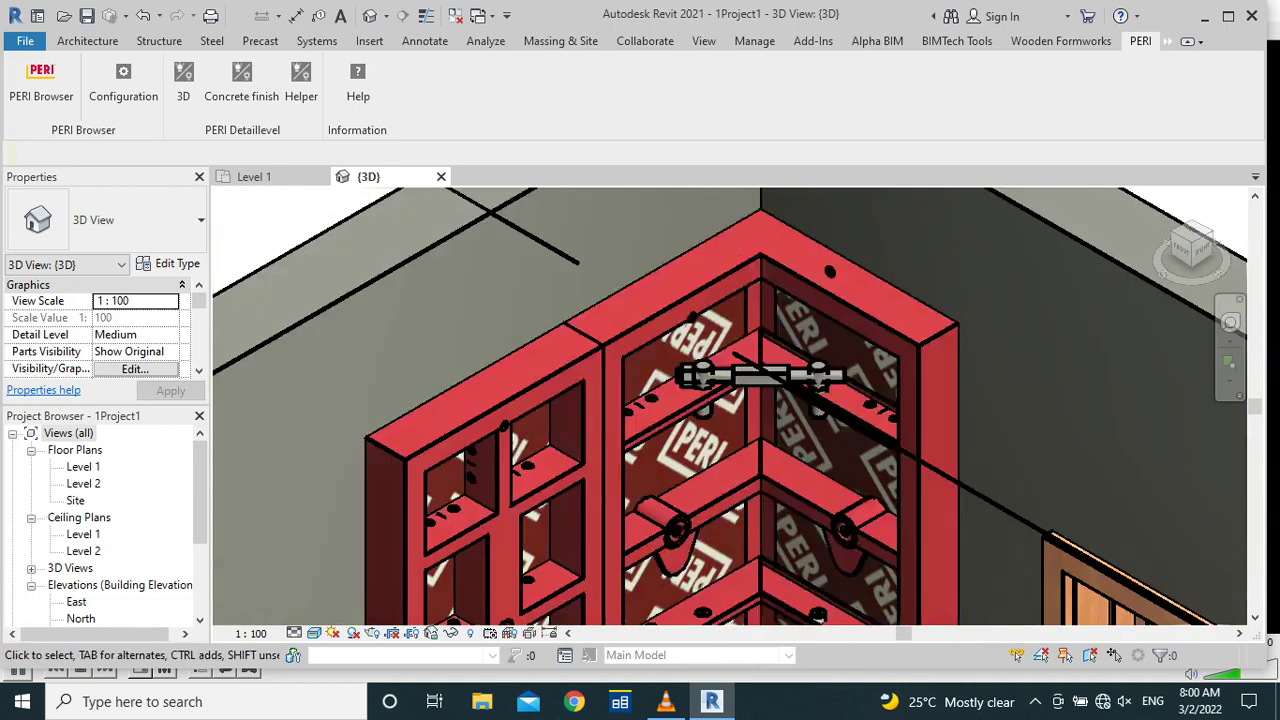
{"action": "scroll", "coordinate": [505, 425], "scroll_direction": "down", "scroll_amount": 2}
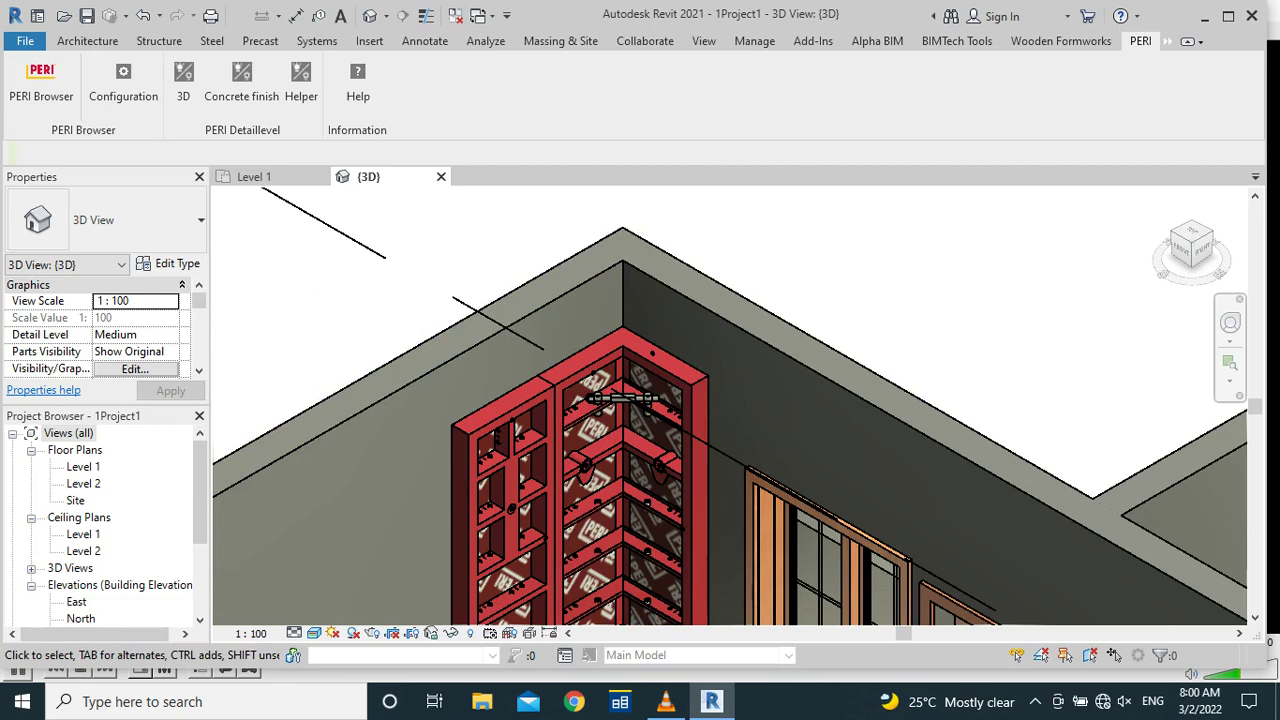
{"action": "scroll", "coordinate": [504, 338], "scroll_direction": "down", "scroll_amount": 2}
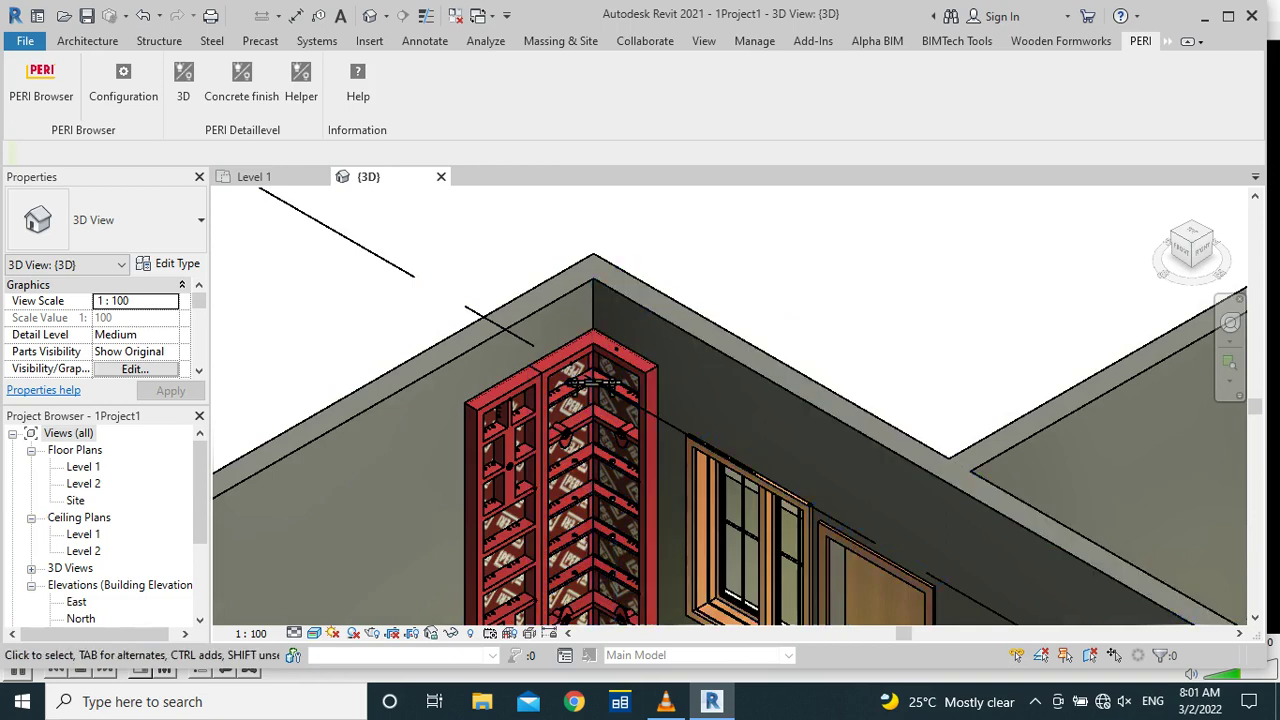
{"action": "middle_click_drag", "start_coordinate": [1225, 605], "coordinate": [1237, 612], "text": "shift"}
{"action": "left_click", "coordinate": [254, 176]}
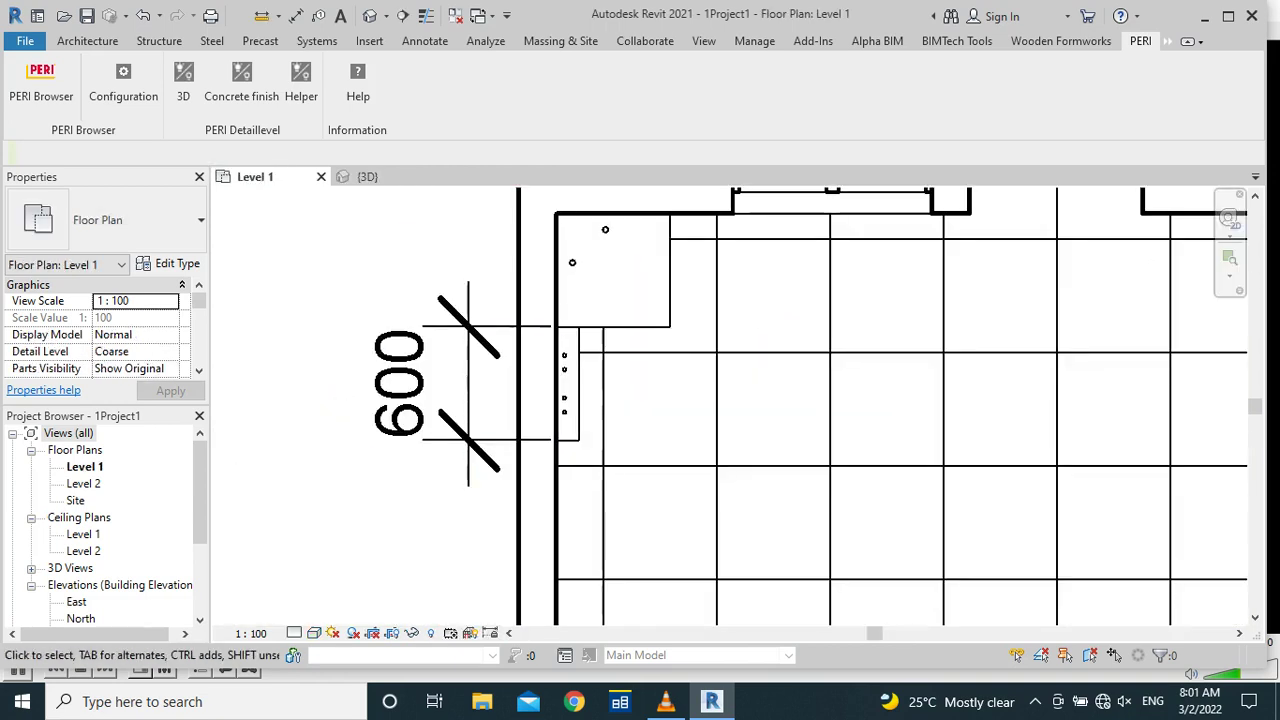
Copy the 124135 panel 600 below the original along the left wall
{"action": "left_click", "coordinate": [566, 384]}
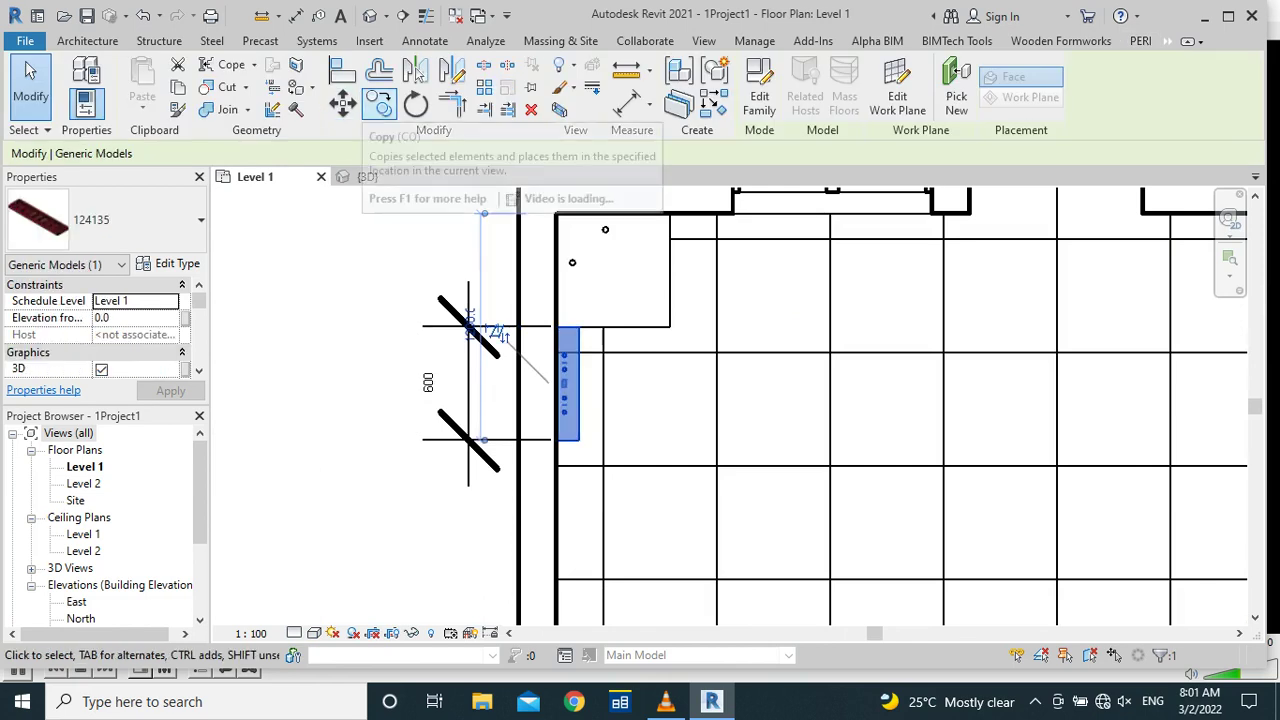
{"action": "left_click", "coordinate": [379, 103]}
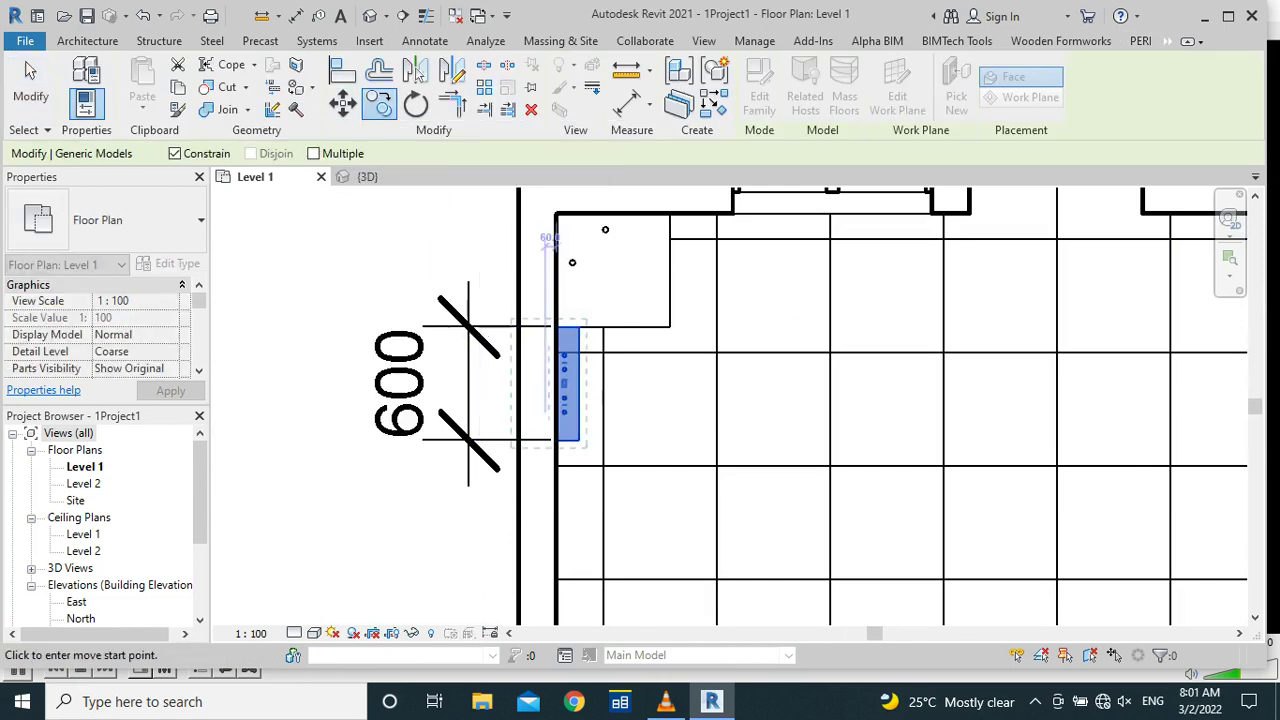
{"action": "scroll", "coordinate": [594, 431], "scroll_direction": "up", "scroll_amount": 2}
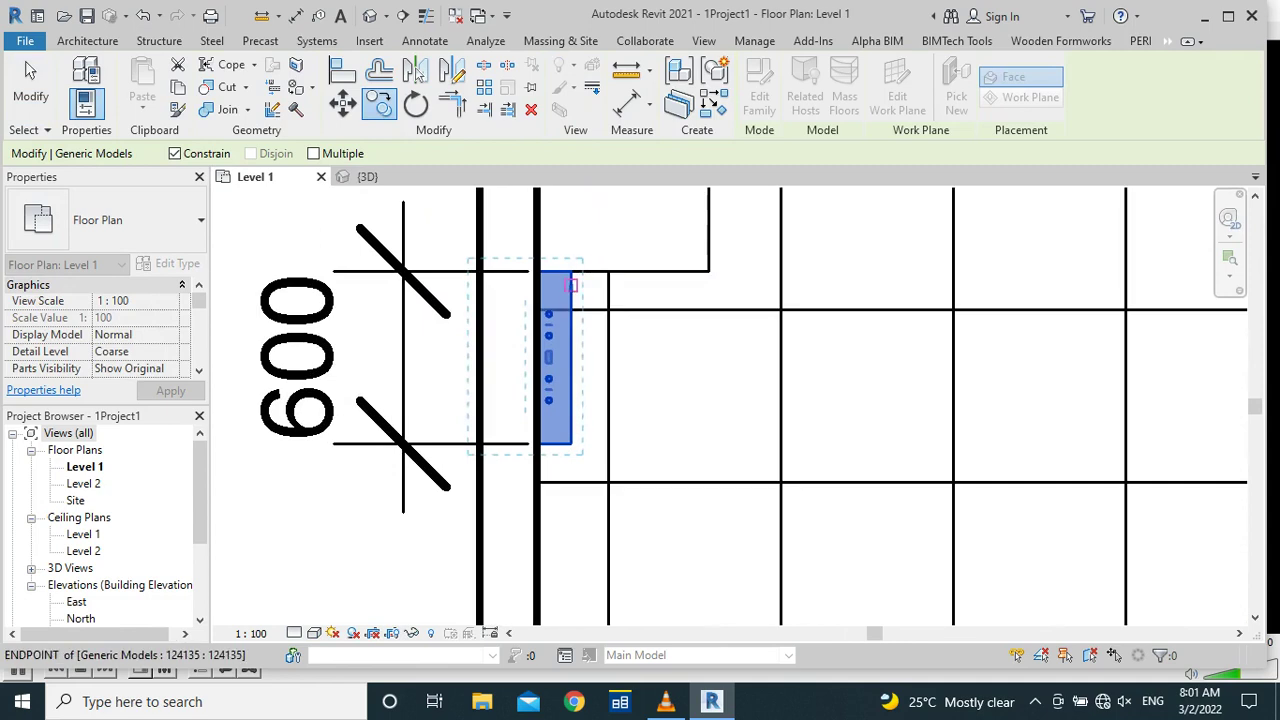
{"action": "left_click", "coordinate": [570, 270]}
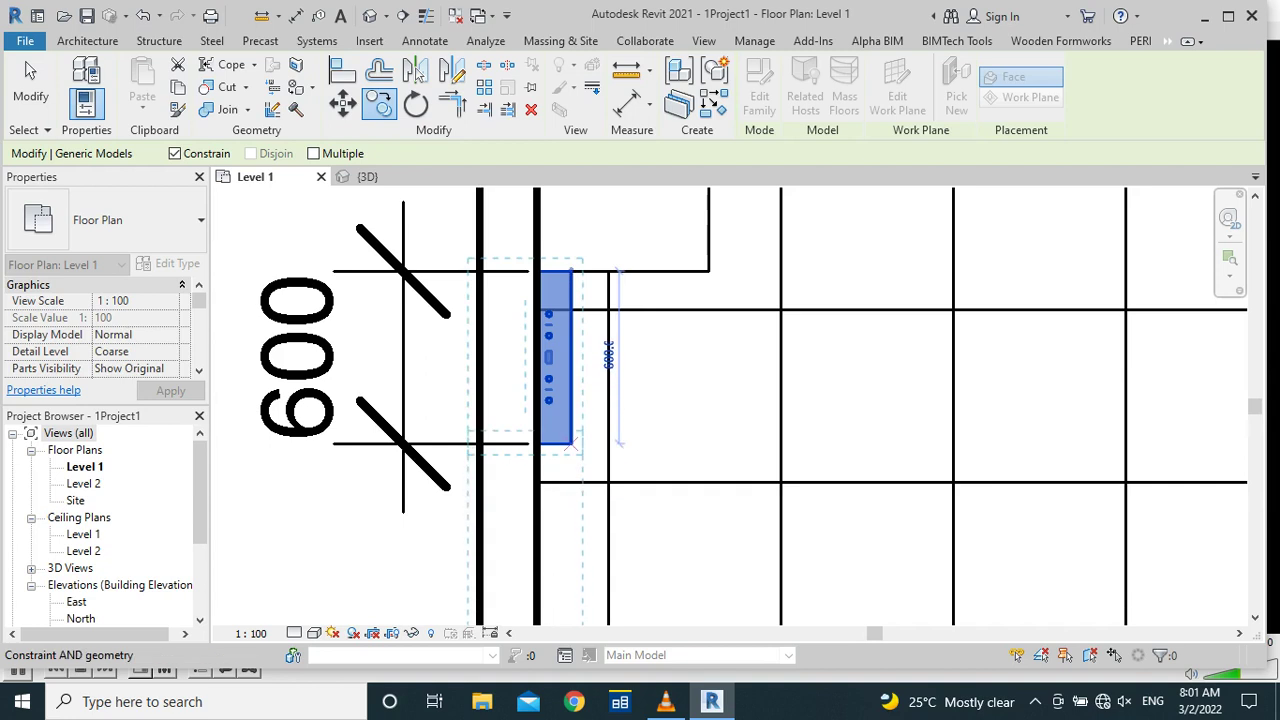
{"action": "left_click", "coordinate": [573, 446]}
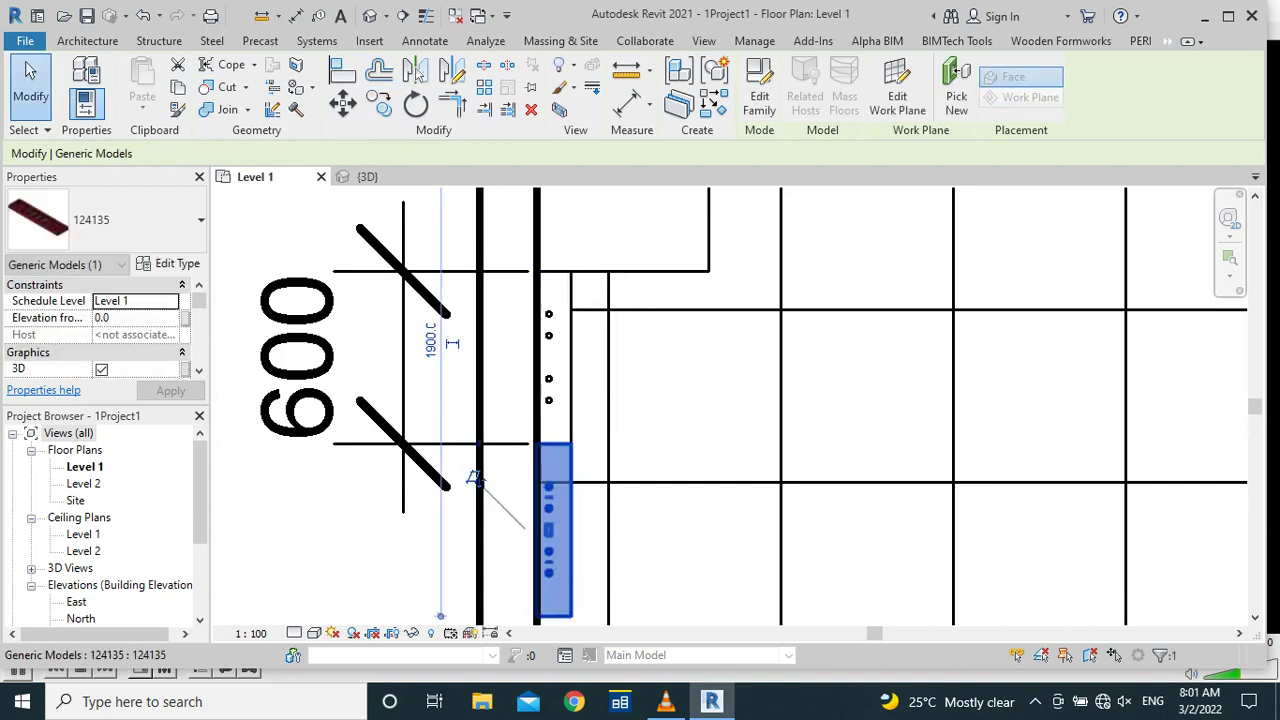
{"action": "scroll", "coordinate": [540, 445], "scroll_direction": "down", "scroll_amount": 2}
{"action": "scroll", "coordinate": [475, 410], "scroll_direction": "down", "scroll_amount": 2}
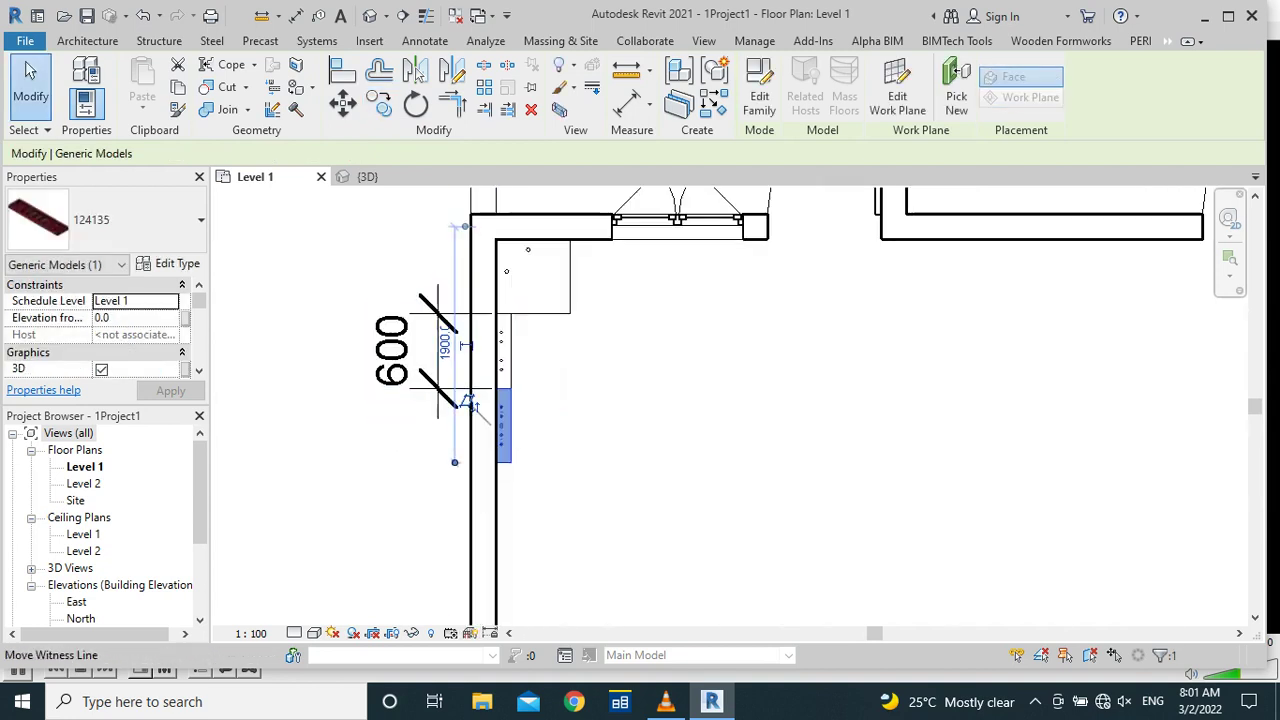
{"action": "key", "text": "Escape"}
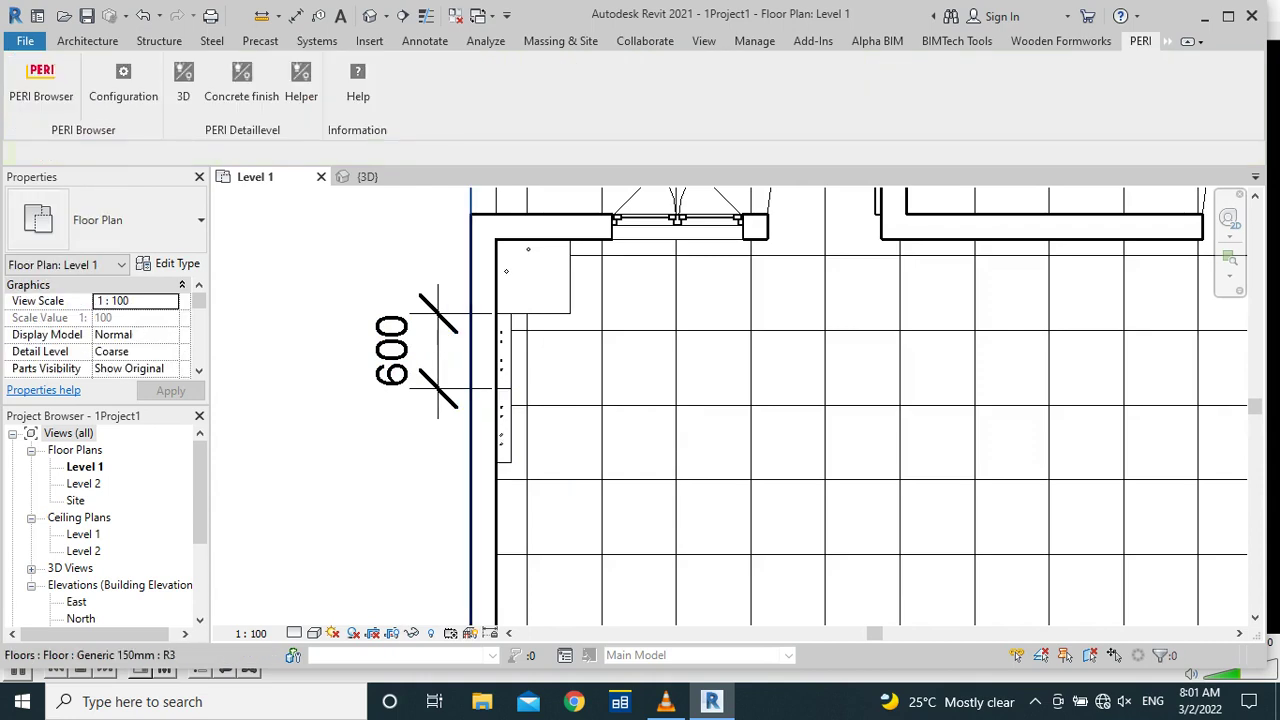
Copy the lower panel twice more down the wall with CO, each 600 apart
{"action": "left_click", "coordinate": [503, 447]}
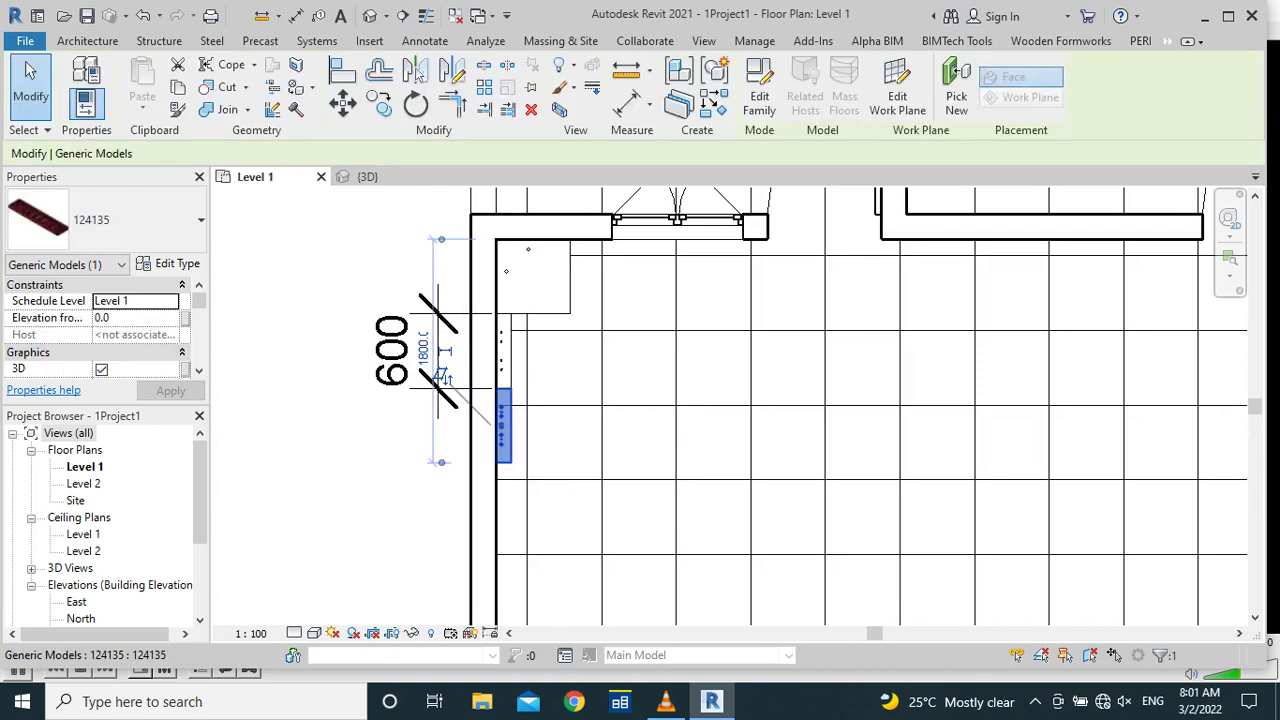
{"action": "key", "text": "c"}
{"action": "key", "text": "o"}
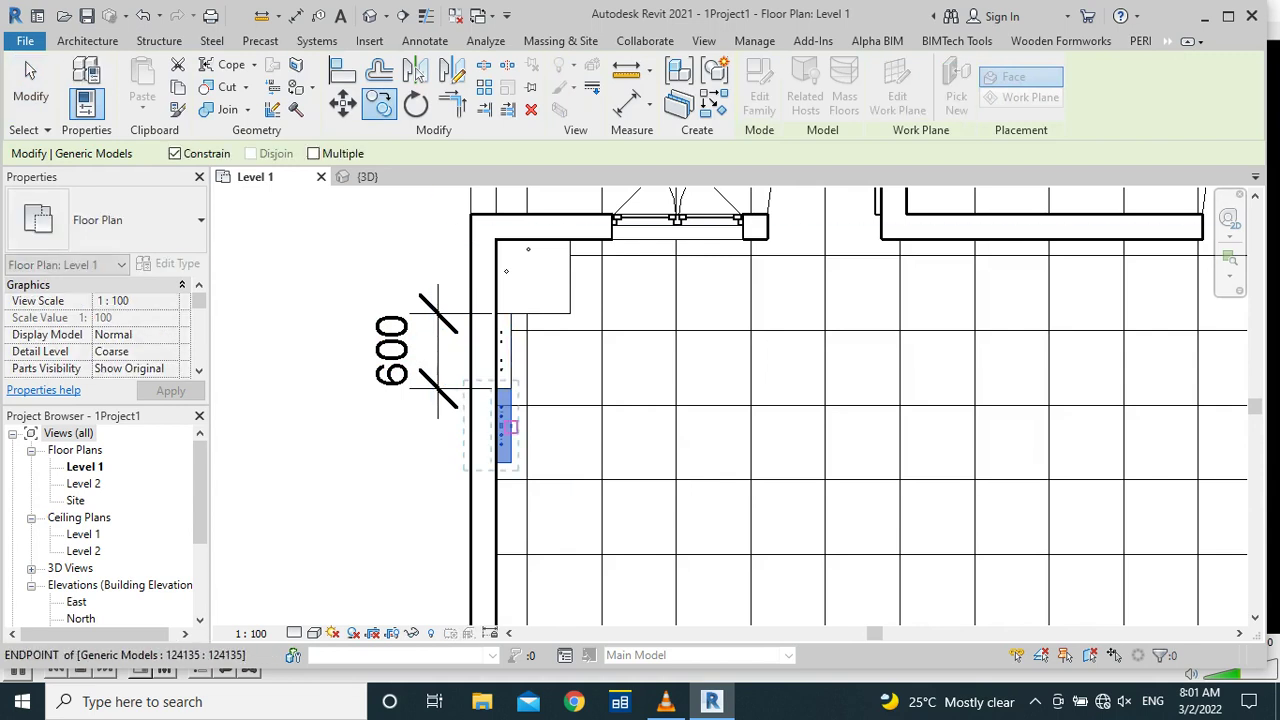
{"action": "scroll", "coordinate": [508, 429], "scroll_direction": "up", "scroll_amount": 2}
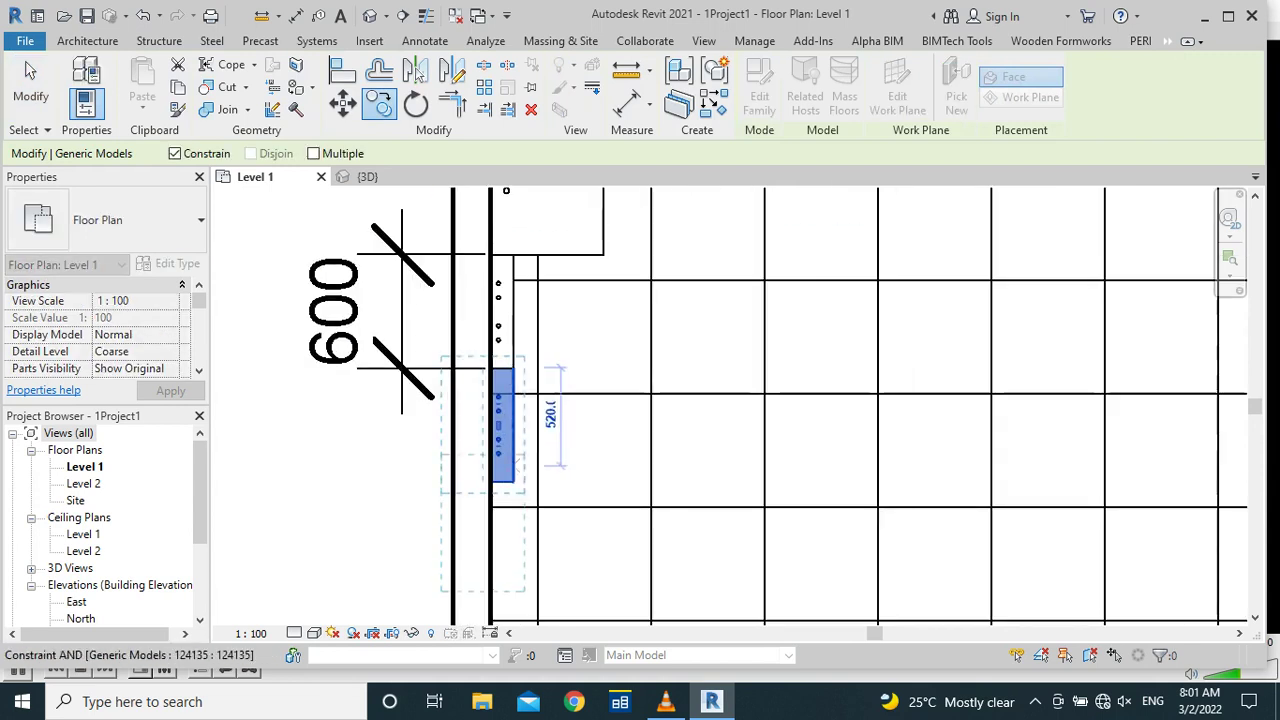
{"action": "left_click", "coordinate": [512, 482]}
{"action": "scroll", "coordinate": [445, 474], "scroll_direction": "down", "scroll_amount": 1}
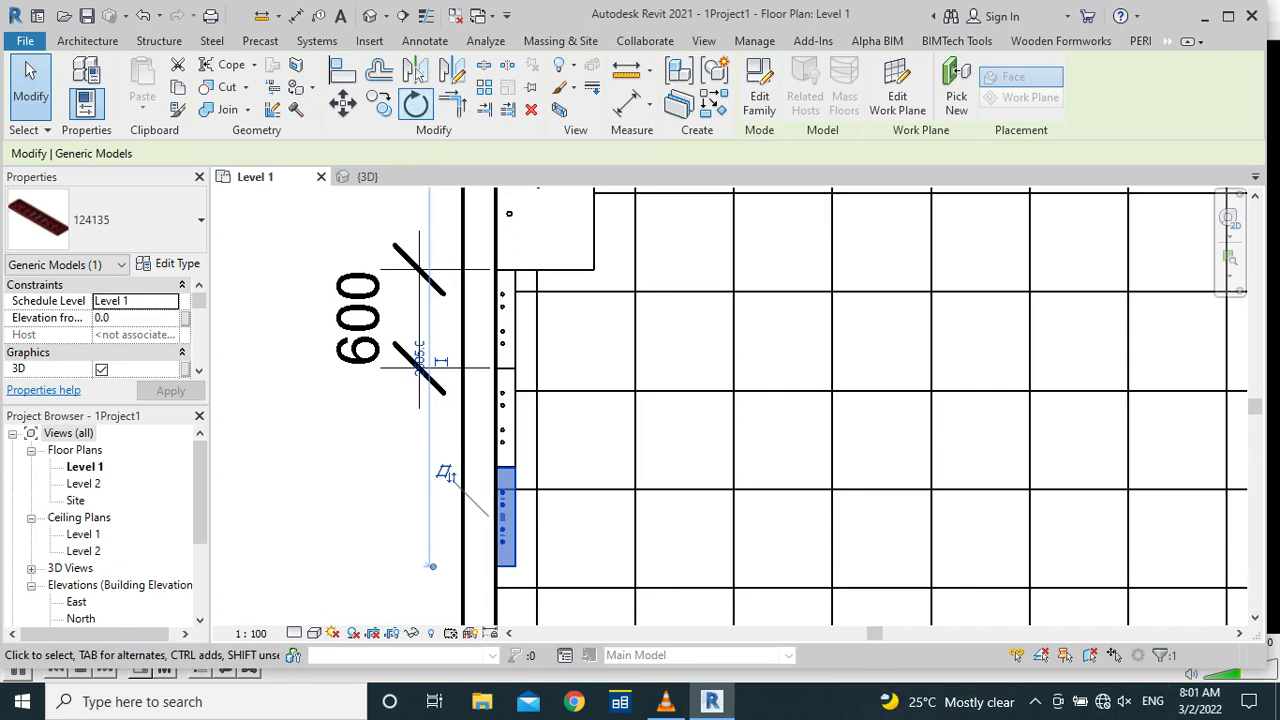
{"action": "left_click", "coordinate": [416, 72]}
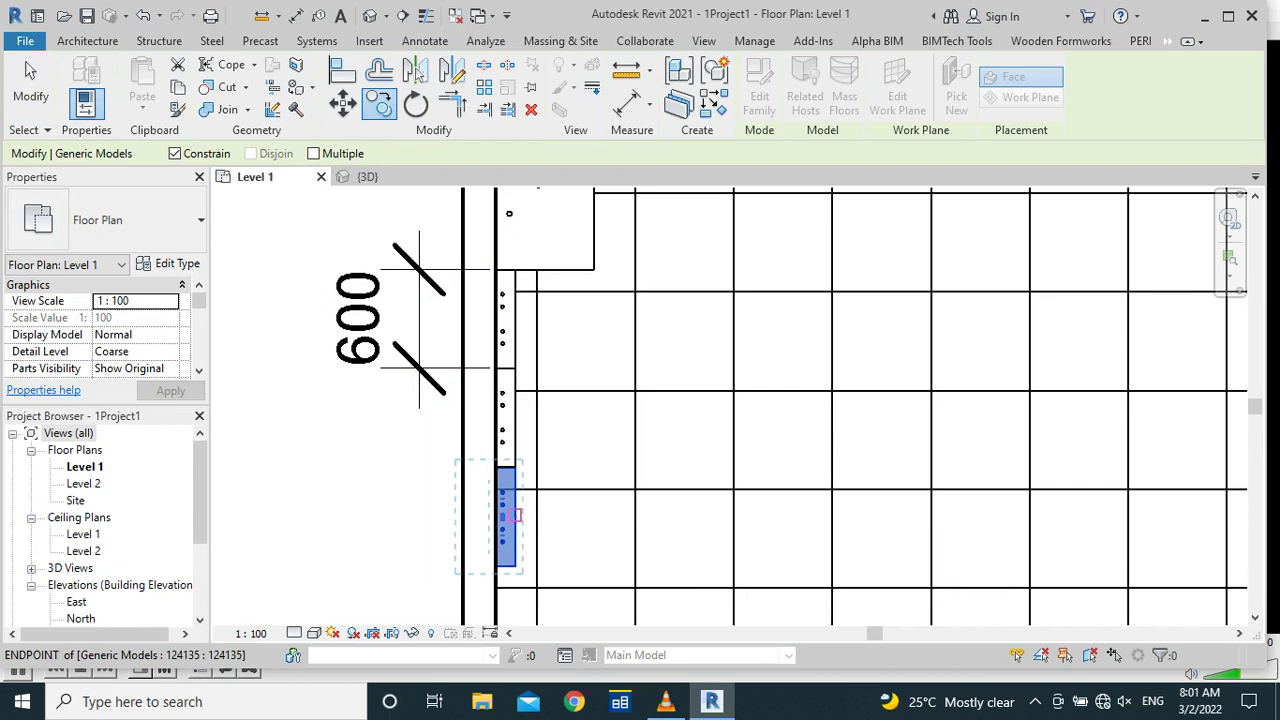
{"action": "left_click", "coordinate": [513, 467]}
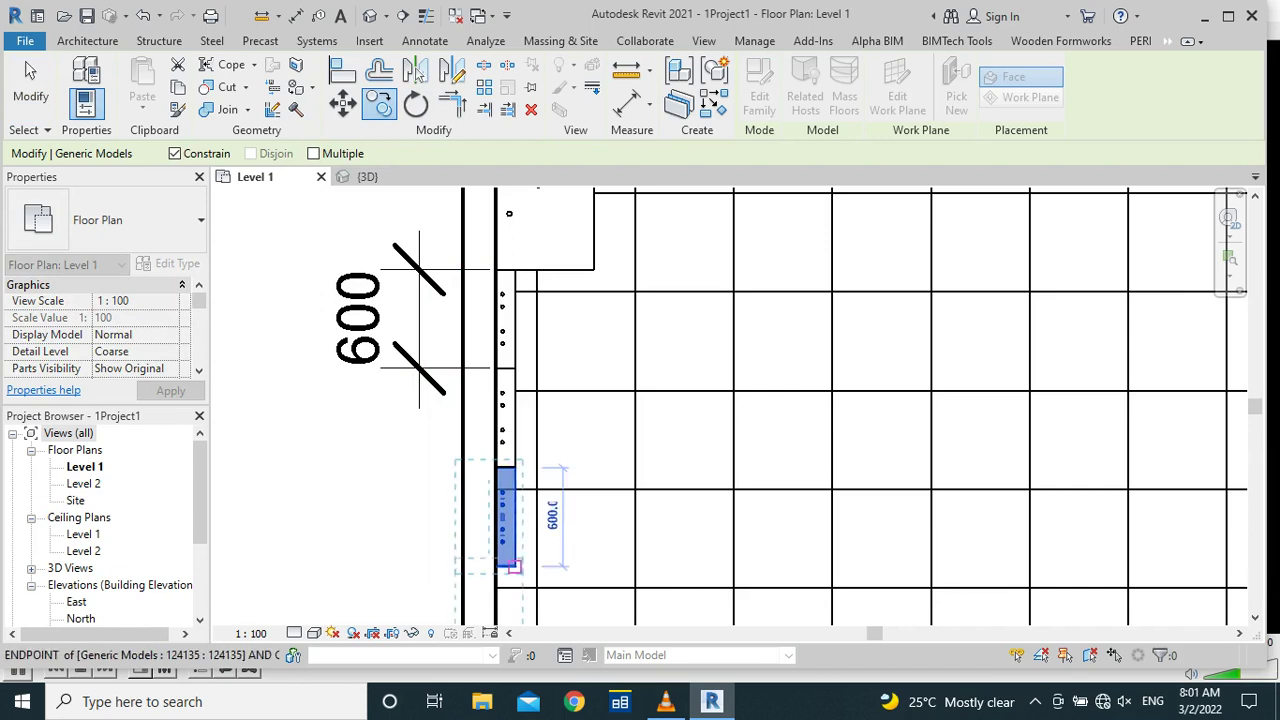
{"action": "left_click", "coordinate": [513, 567]}
{"action": "scroll", "coordinate": [450, 520], "scroll_direction": "down", "scroll_amount": 2}
{"action": "scroll", "coordinate": [460, 256], "scroll_direction": "down", "scroll_amount": 1}
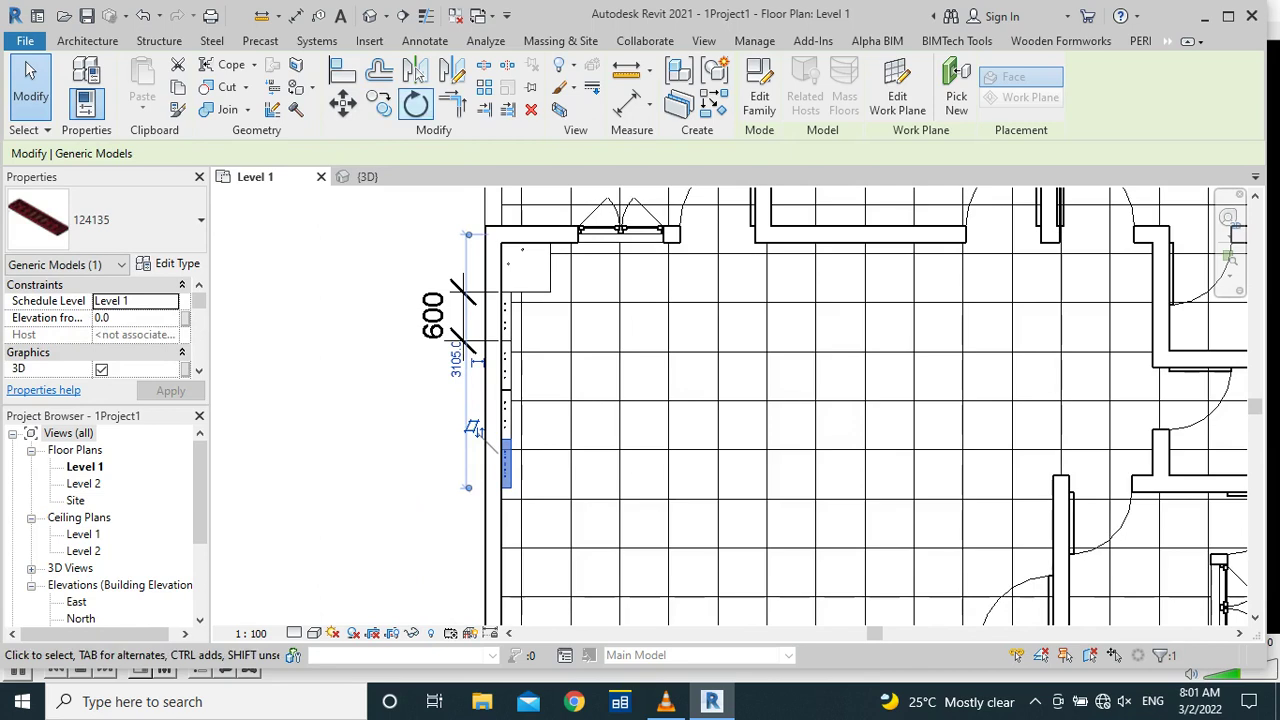
Add two more 600-spaced panel copies down to the room corner
{"action": "left_click", "coordinate": [380, 104]}
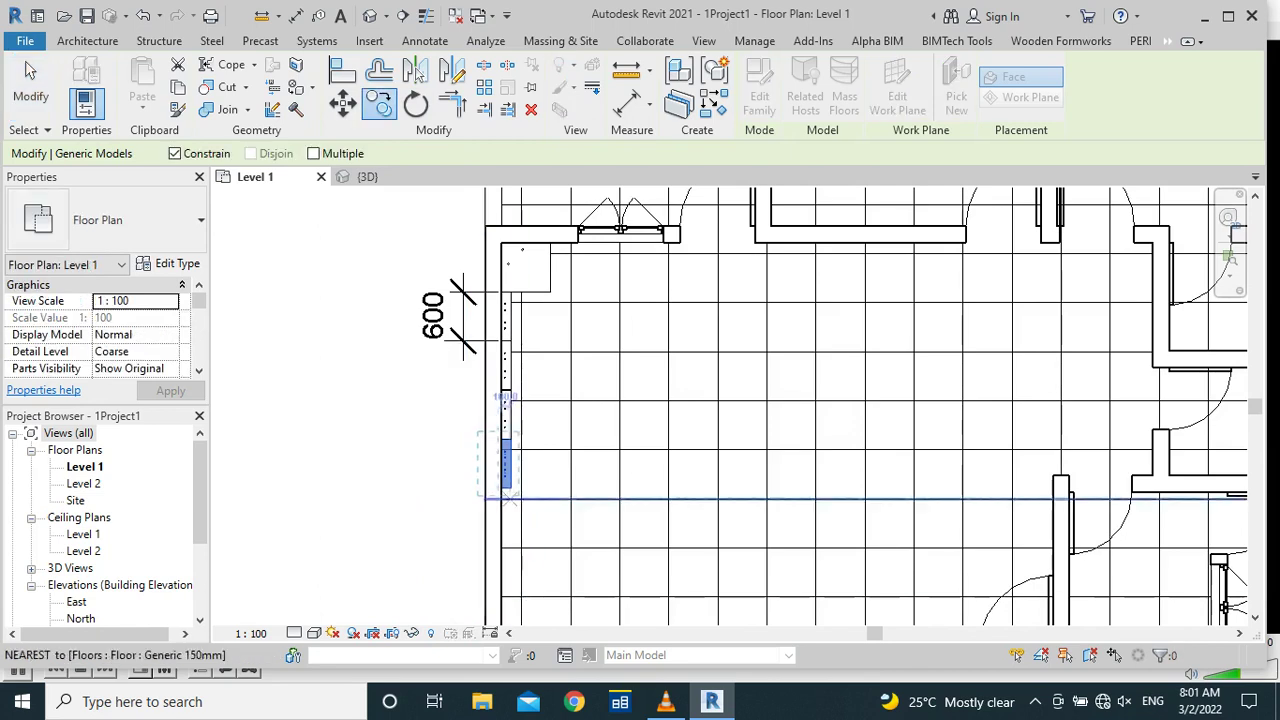
{"action": "scroll", "coordinate": [512, 474], "scroll_direction": "up", "scroll_amount": 2}
{"action": "left_click", "coordinate": [510, 428]}
{"action": "left_click", "coordinate": [507, 487]}
{"action": "scroll", "coordinate": [397, 380], "scroll_direction": "down", "scroll_amount": 1}
{"action": "scroll", "coordinate": [397, 380], "scroll_direction": "down", "scroll_amount": 1}
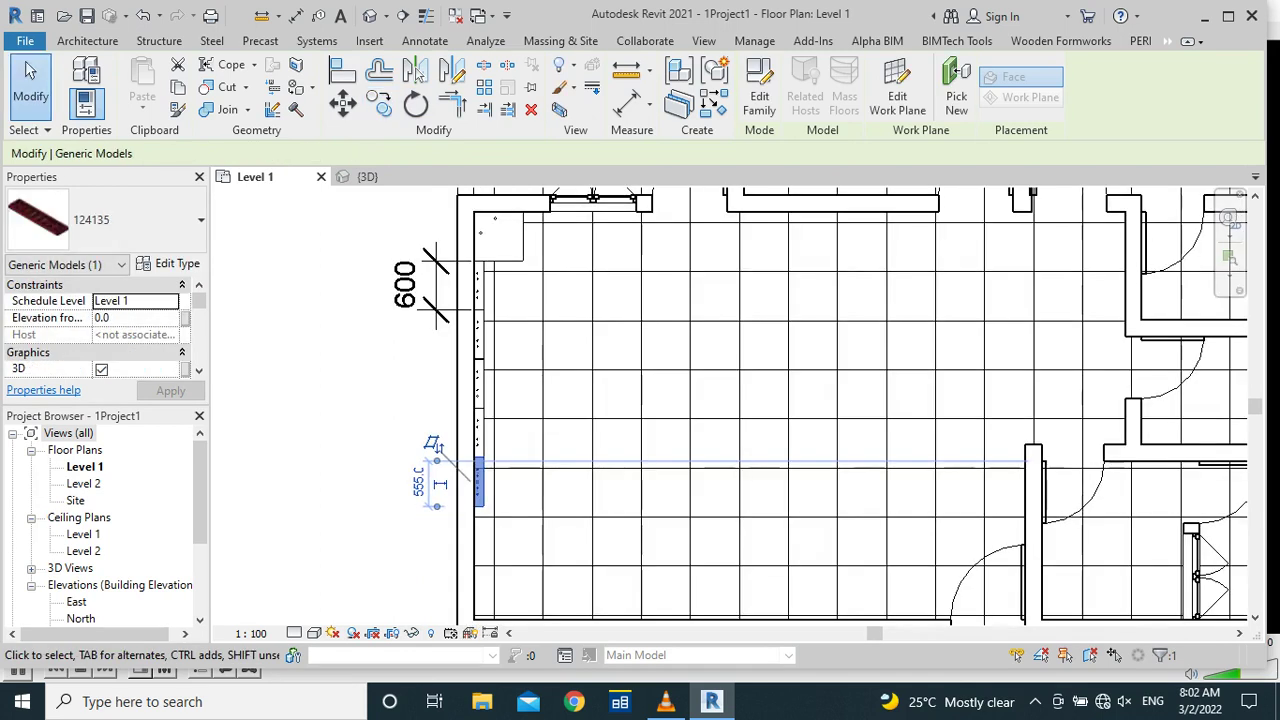
{"action": "left_click", "coordinate": [379, 103]}
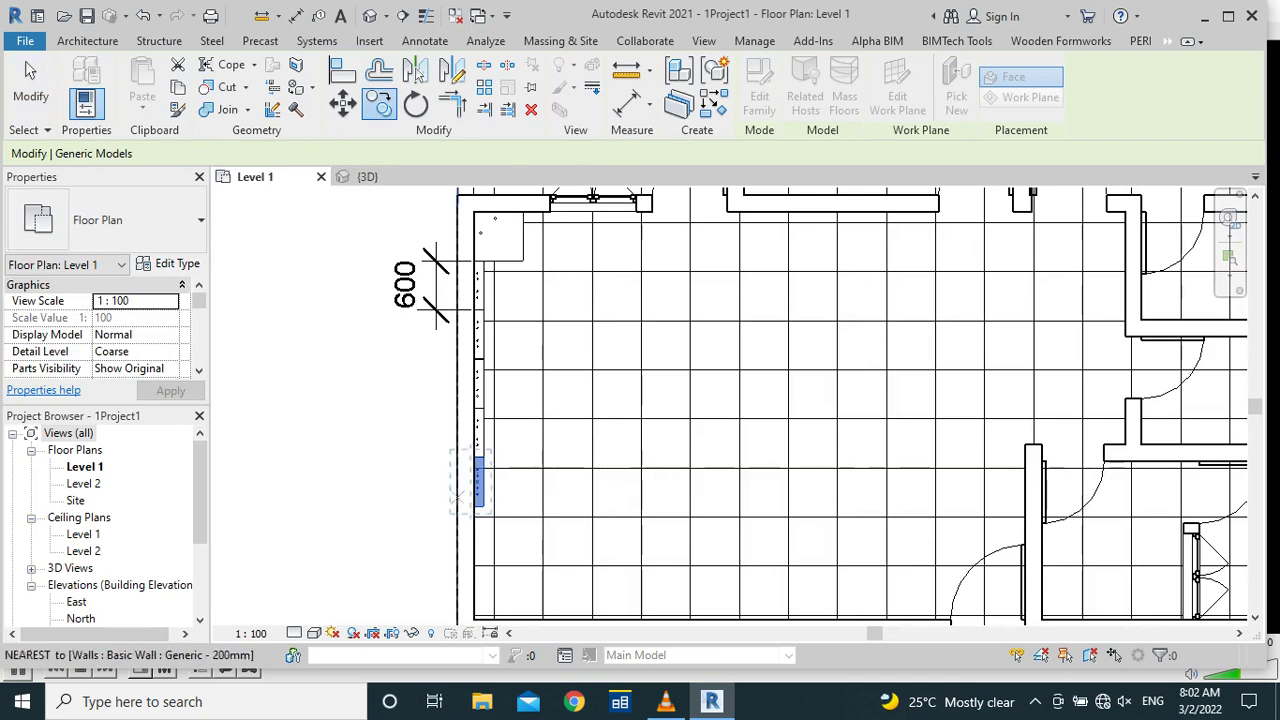
{"action": "scroll", "coordinate": [488, 520], "scroll_direction": "up", "scroll_amount": 2}
{"action": "left_click", "coordinate": [476, 430]}
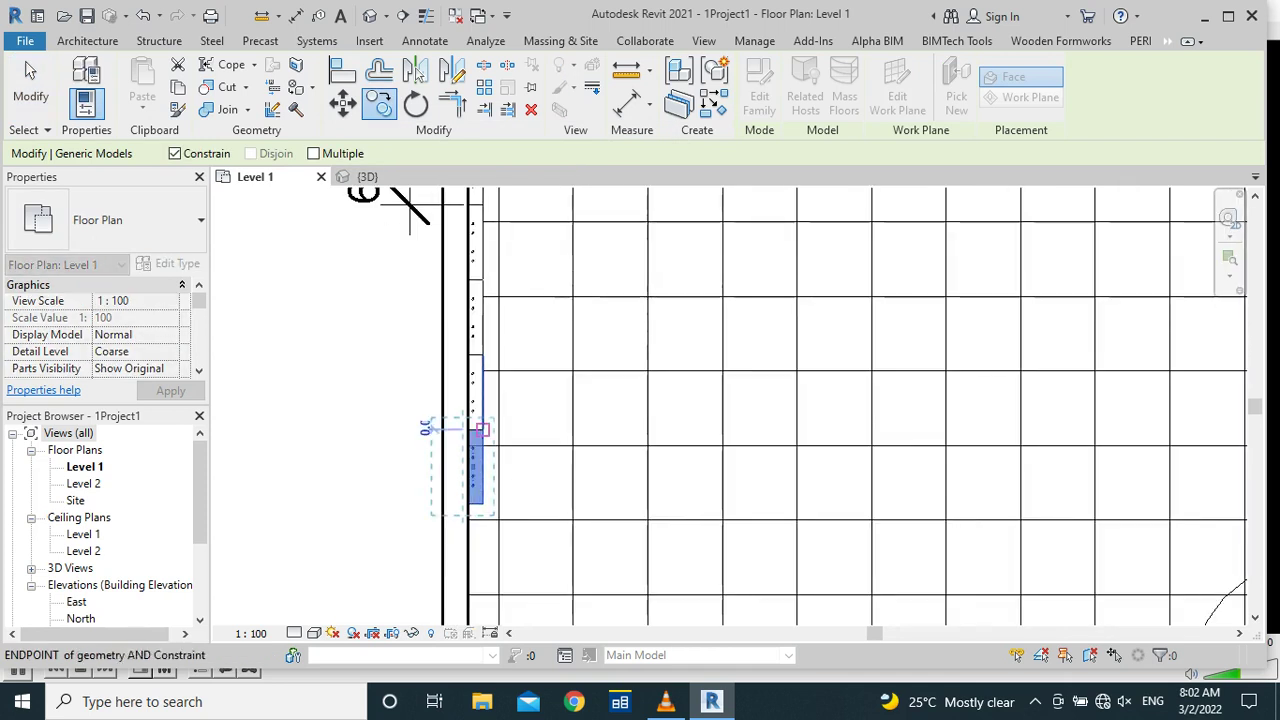
{"action": "left_click", "coordinate": [478, 505]}
{"action": "scroll", "coordinate": [453, 440], "scroll_direction": "down", "scroll_amount": 2}
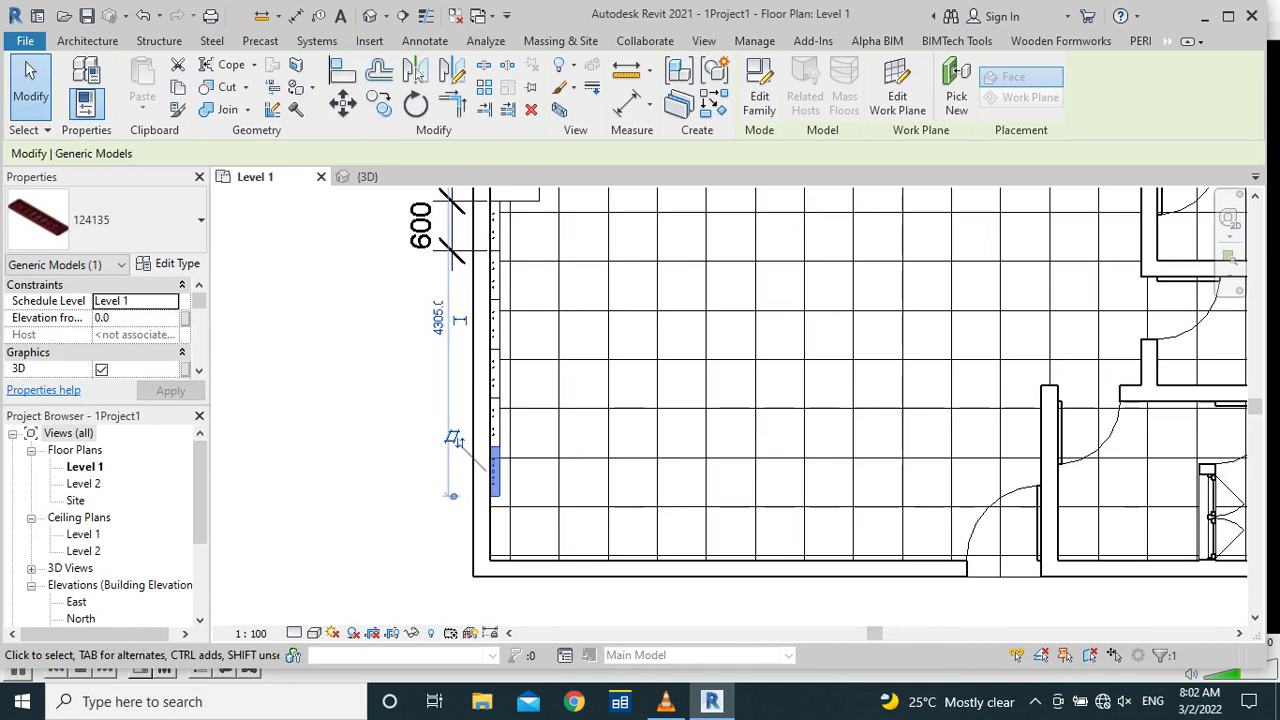
{"action": "key", "text": "Escape"}
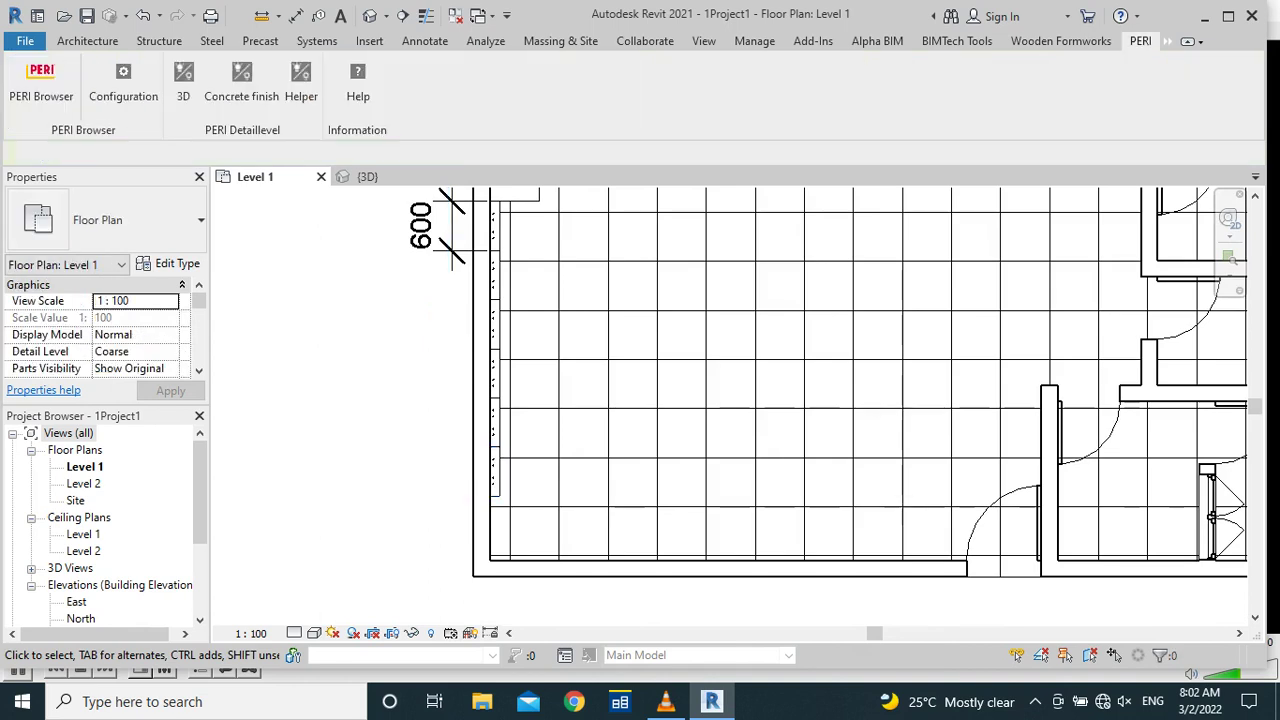
Switch to the 3D view and orbit to inspect the red panel row along the wall
{"action": "scroll", "coordinate": [330, 420], "scroll_direction": "down", "scroll_amount": 1}
{"action": "left_click", "coordinate": [368, 177]}
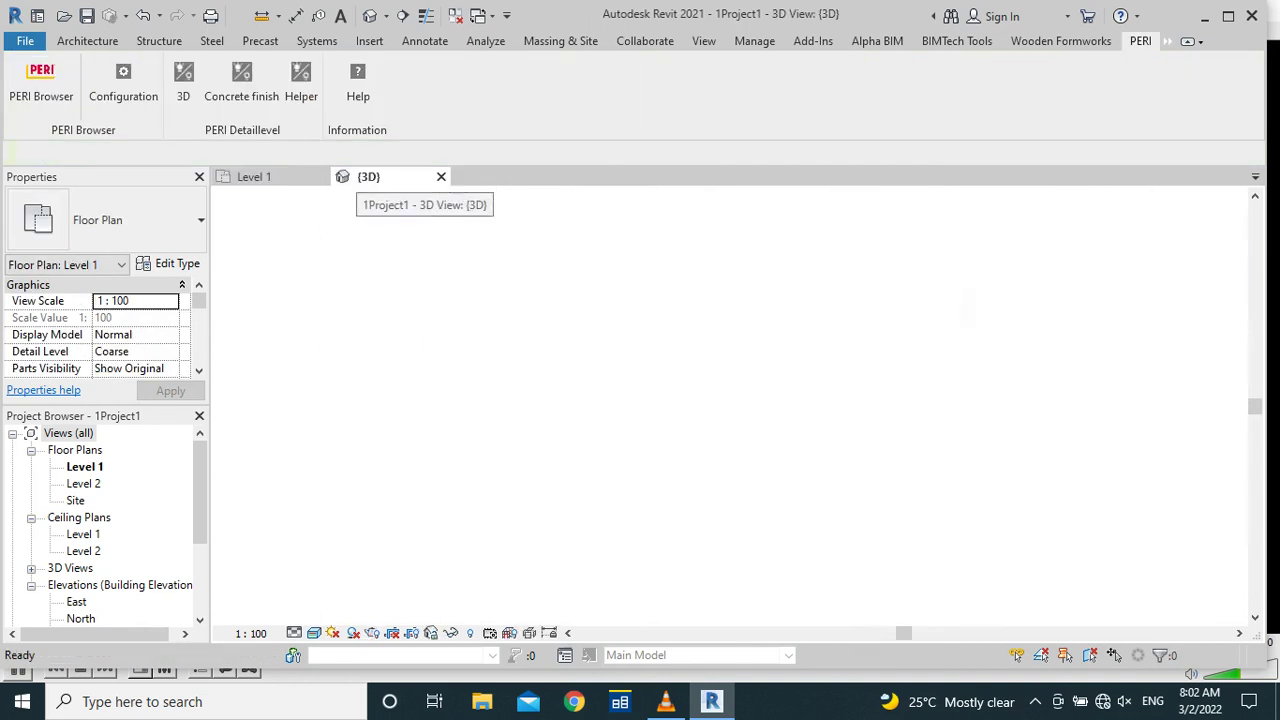
{"action": "scroll", "coordinate": [520, 450], "scroll_direction": "down", "scroll_amount": 2}
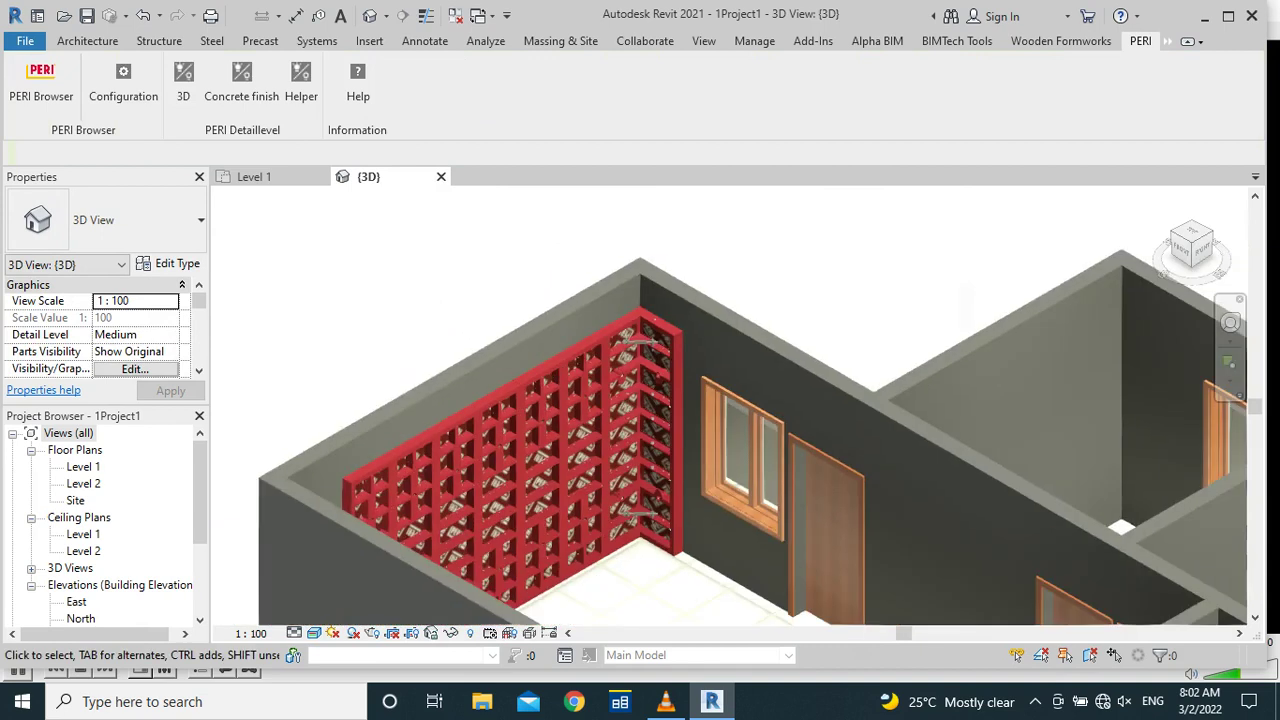
{"action": "scroll", "coordinate": [300, 555], "scroll_direction": "up", "scroll_amount": 2}
{"action": "scroll", "coordinate": [400, 300], "scroll_direction": "down", "scroll_amount": 2}
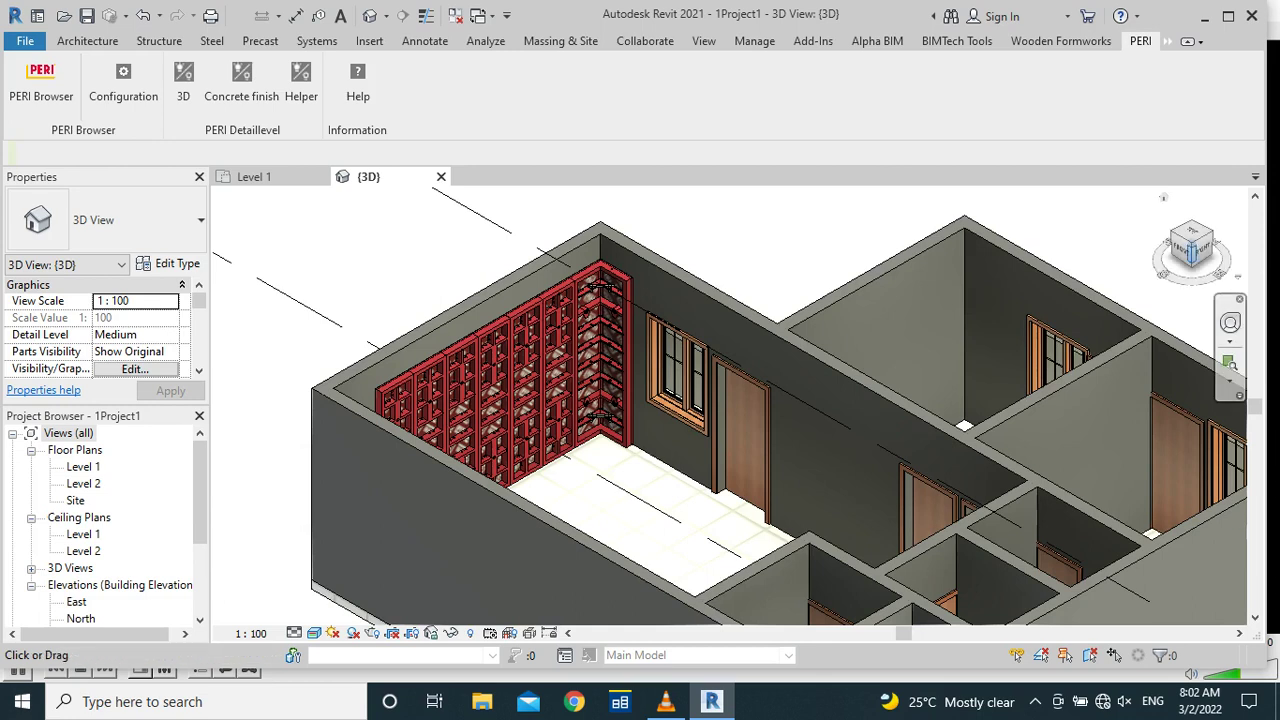
{"action": "left_click", "coordinate": [1191, 243]}
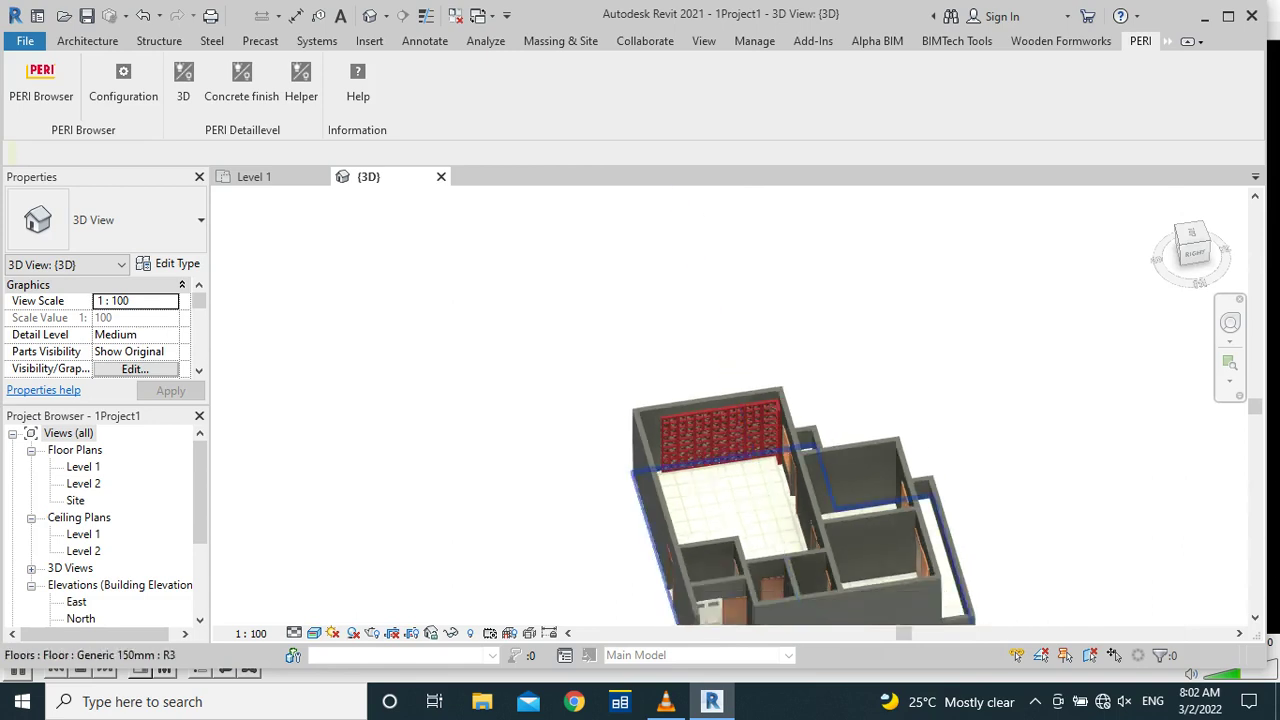
{"action": "scroll", "coordinate": [694, 519], "scroll_direction": "up", "scroll_amount": 3}
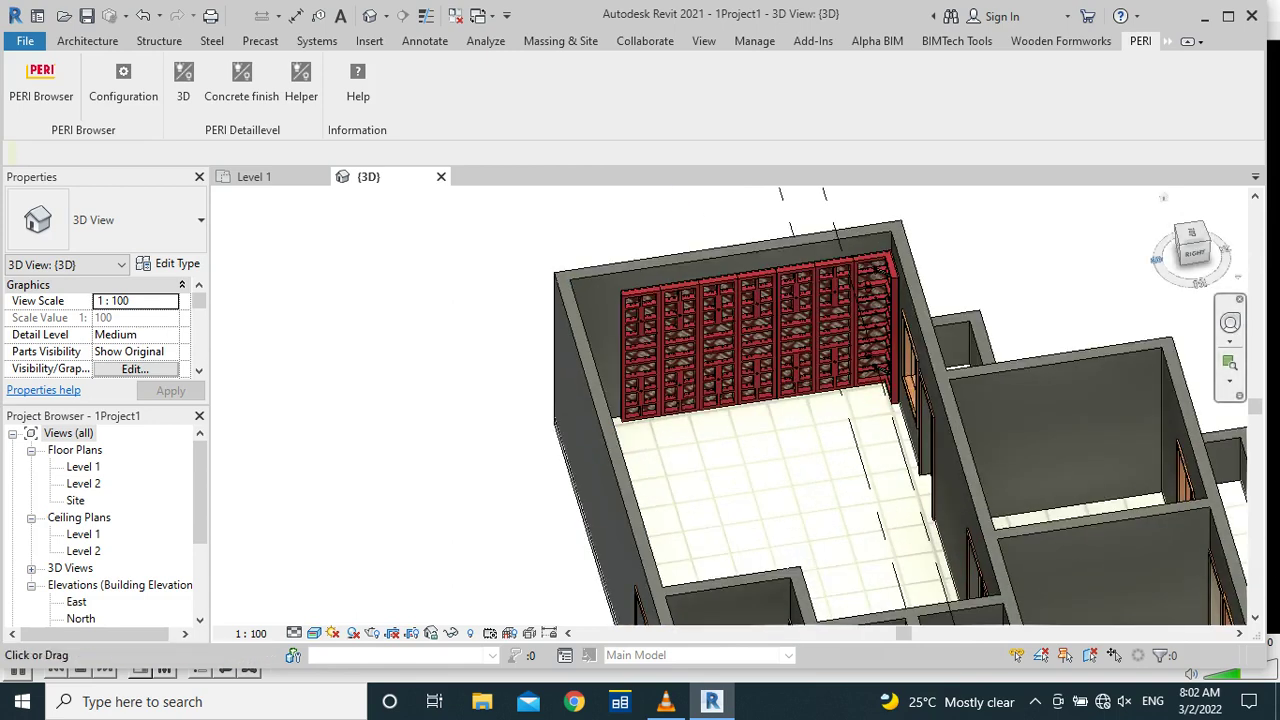
{"action": "left_click", "coordinate": [1181, 244]}
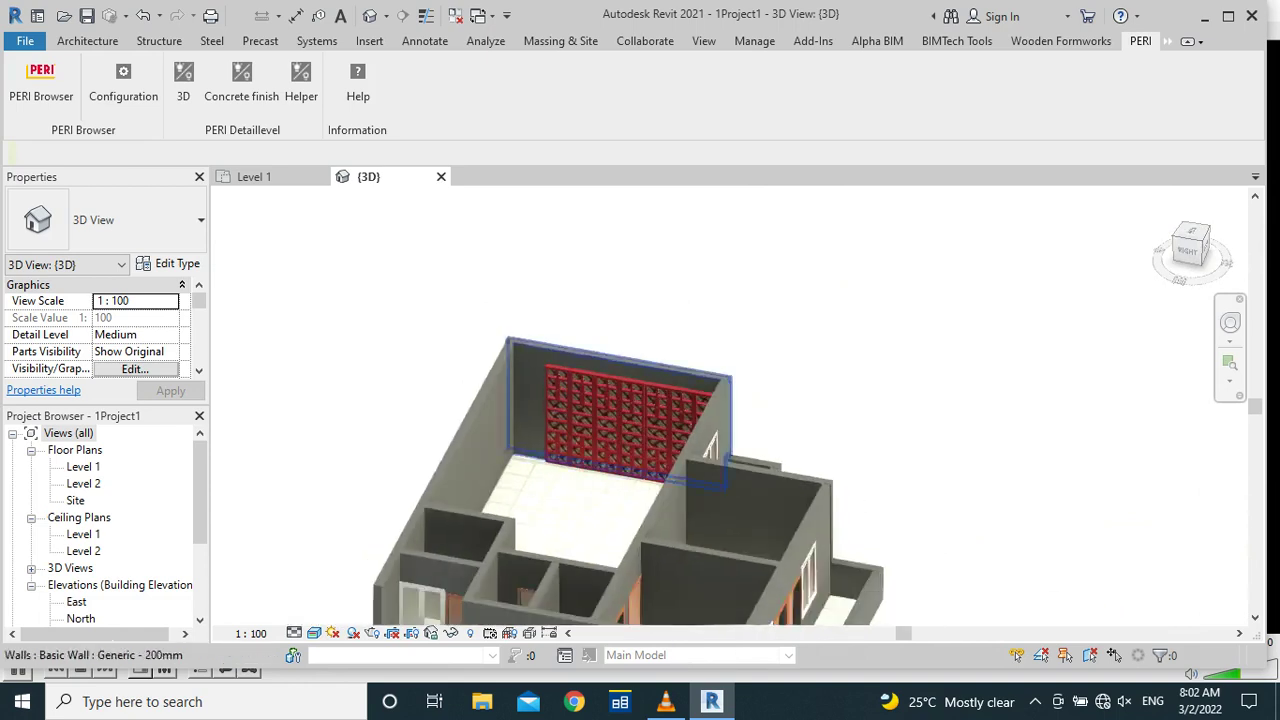
{"action": "scroll", "coordinate": [503, 475], "scroll_direction": "up", "scroll_amount": 2}
{"action": "scroll", "coordinate": [503, 475], "scroll_direction": "up", "scroll_amount": 1}
{"action": "scroll", "coordinate": [724, 541], "scroll_direction": "down", "scroll_amount": 1}
{"action": "scroll", "coordinate": [724, 541], "scroll_direction": "down", "scroll_amount": 1}
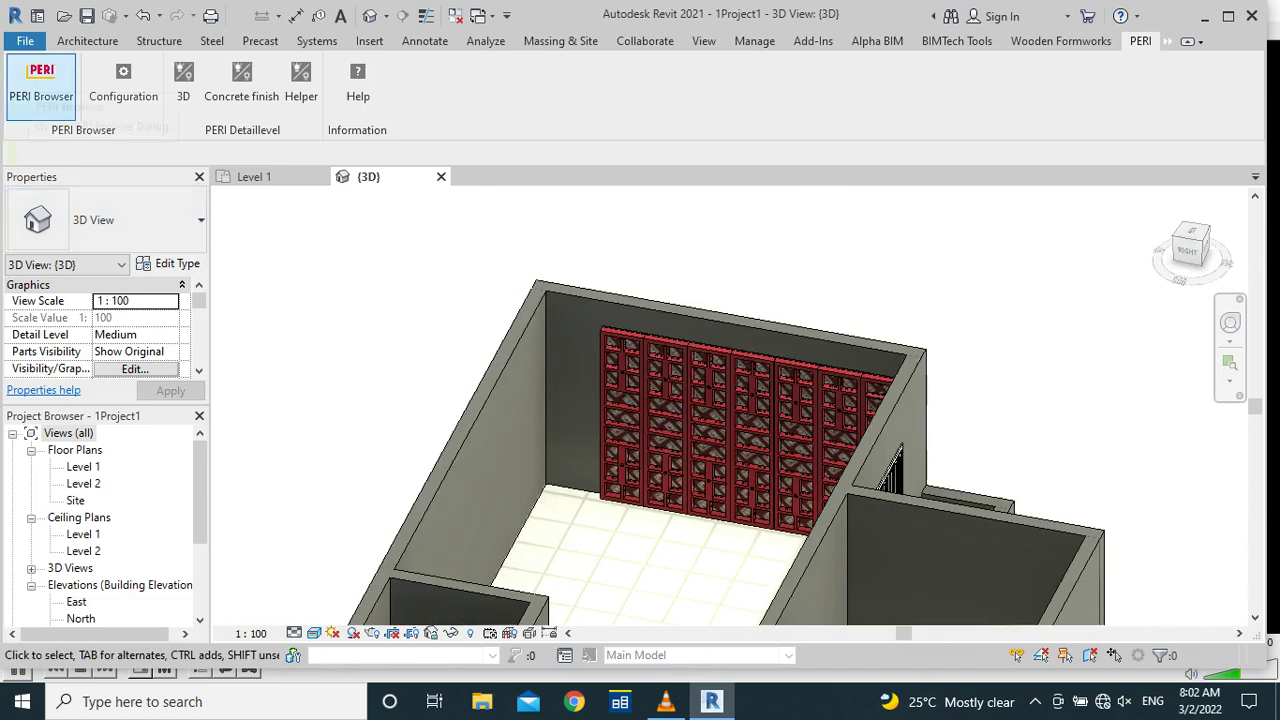
Pick article 124196 INSIDE CORNER MXI18 270 X 60 in the PERI Browser and set its family
{"action": "left_click", "coordinate": [41, 82]}
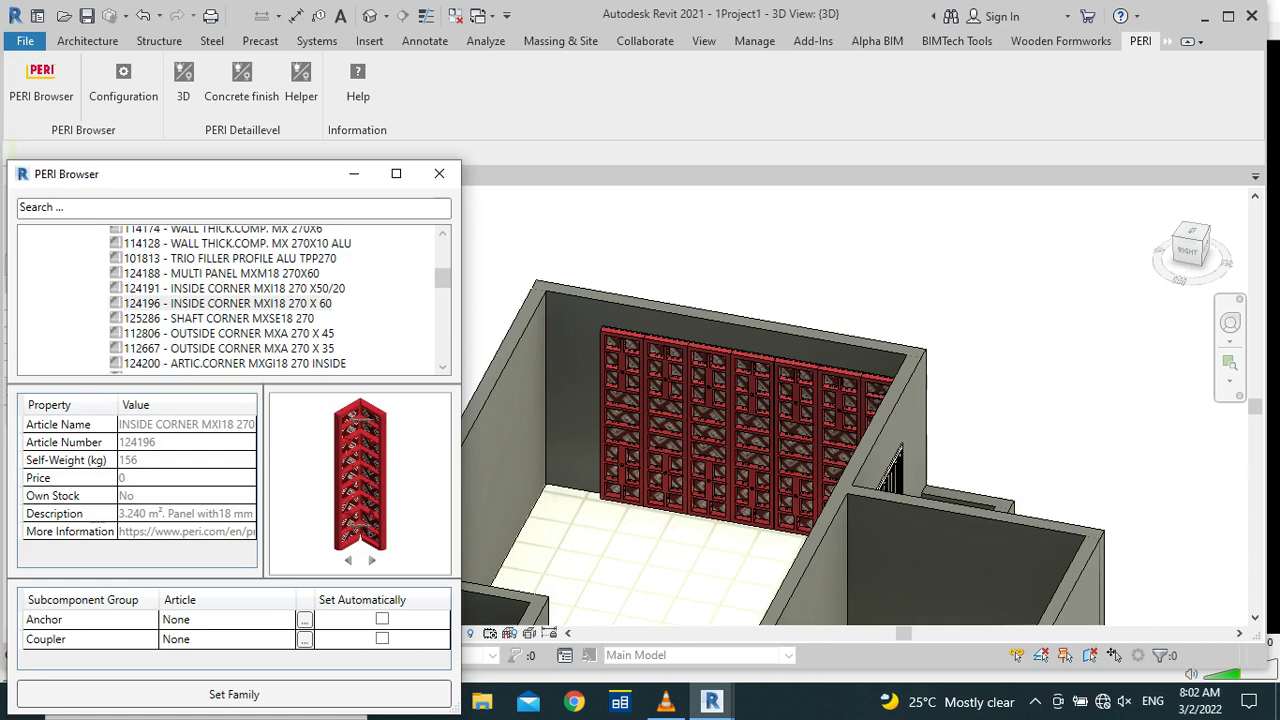
{"action": "left_click", "coordinate": [233, 288]}
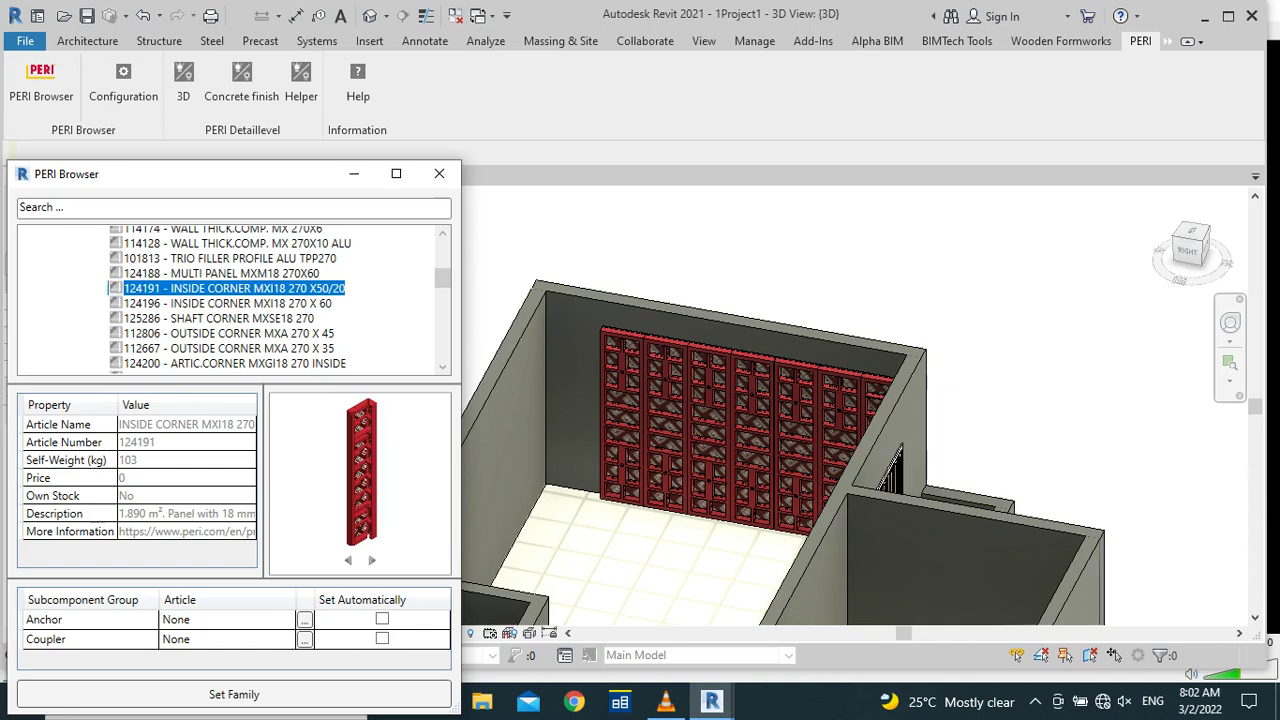
{"action": "left_click", "coordinate": [228, 303]}
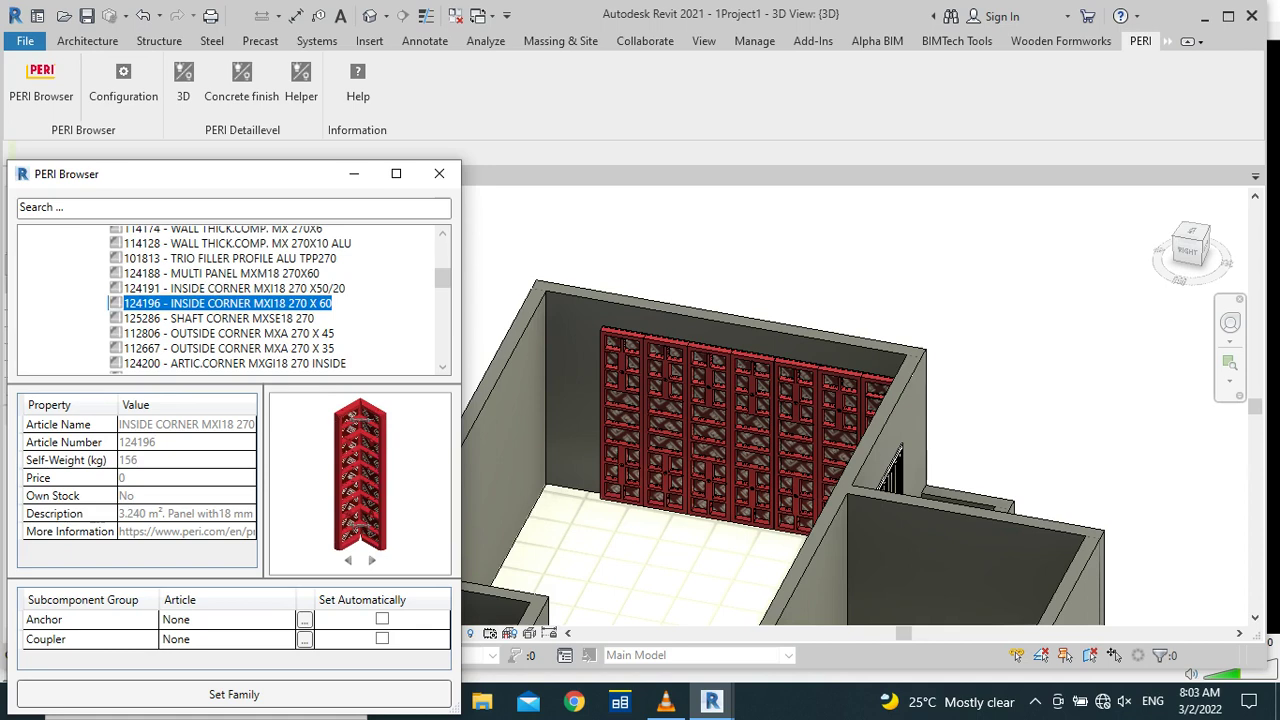
{"action": "scroll", "coordinate": [234, 300], "scroll_direction": "up", "scroll_amount": 2}
{"action": "scroll", "coordinate": [234, 300], "scroll_direction": "up", "scroll_amount": 3}
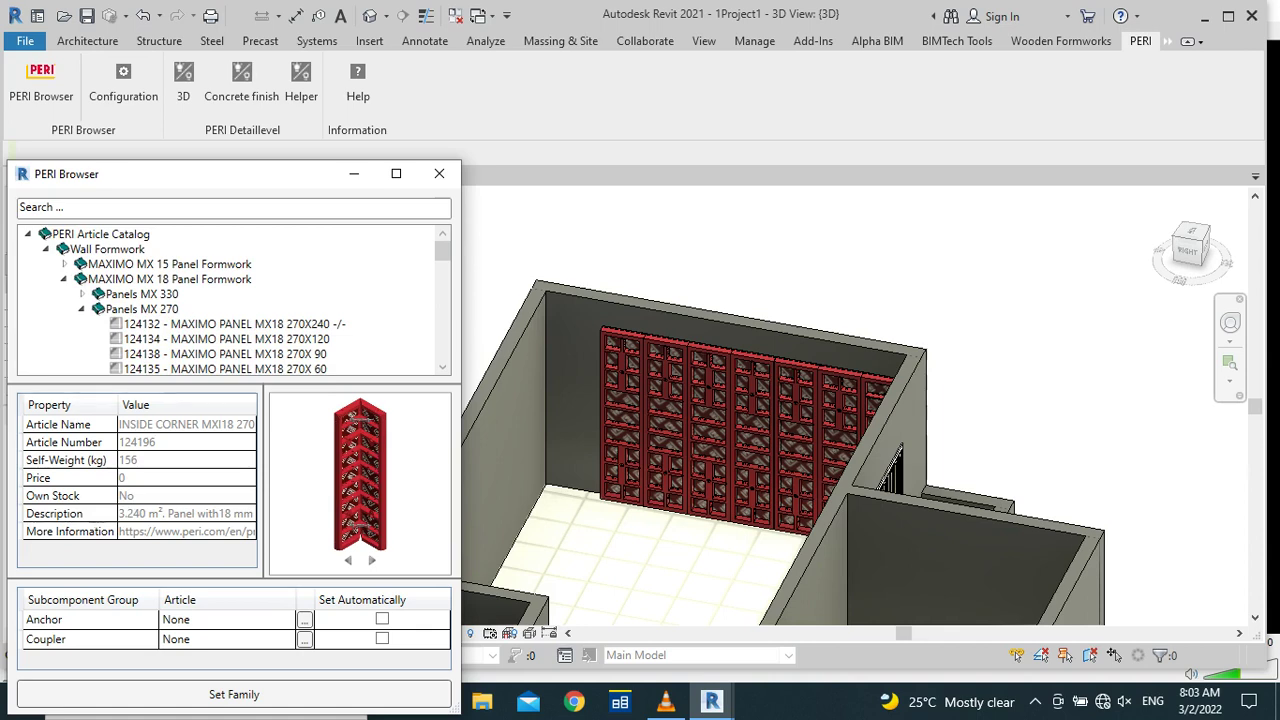
{"action": "scroll", "coordinate": [279, 302], "scroll_direction": "down", "scroll_amount": 1}
{"action": "scroll", "coordinate": [279, 302], "scroll_direction": "down", "scroll_amount": 1}
{"action": "scroll", "coordinate": [271, 299], "scroll_direction": "down", "scroll_amount": 1}
{"action": "scroll", "coordinate": [271, 299], "scroll_direction": "down", "scroll_amount": 1}
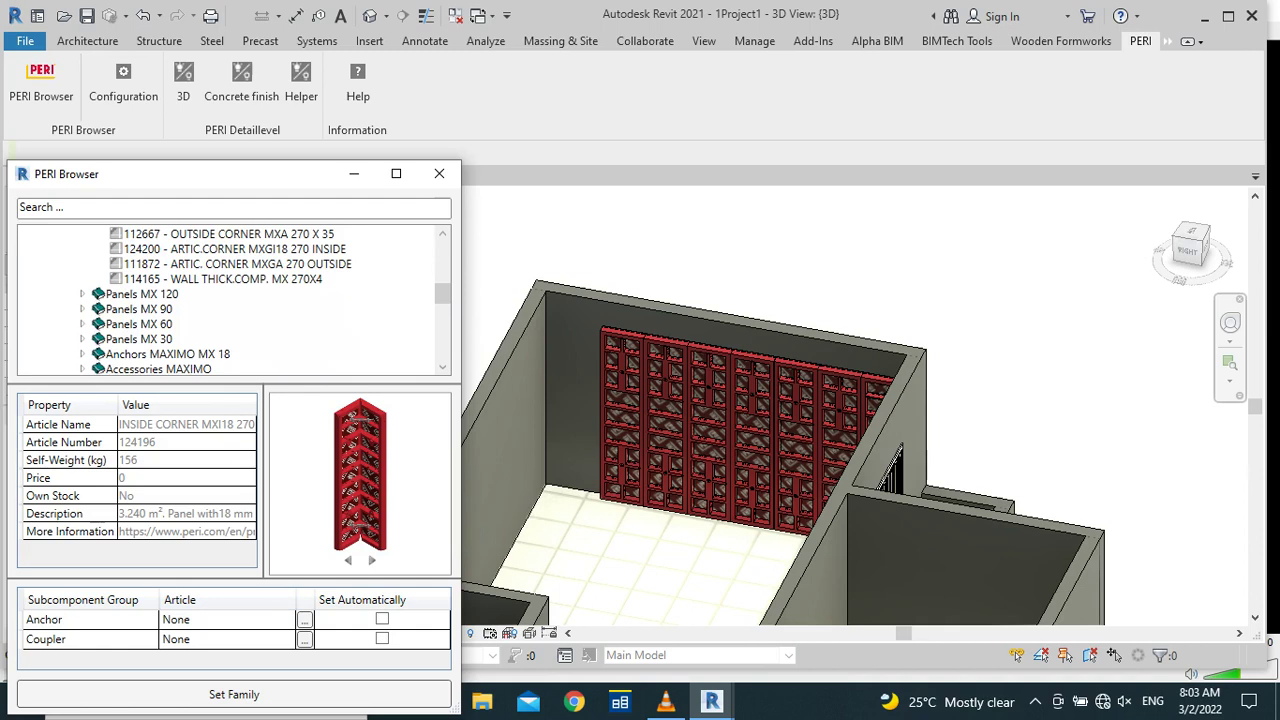
{"action": "left_click", "coordinate": [234, 694]}
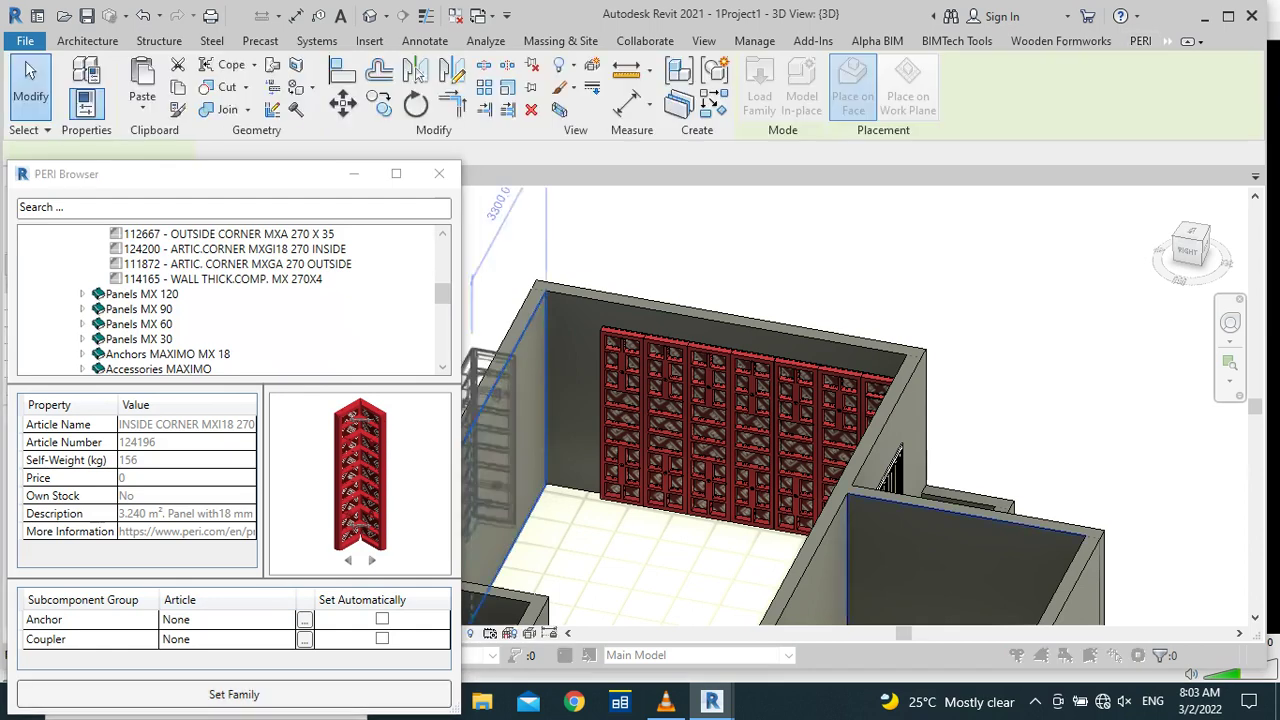
Place the inside corner at the left wall corner, close the PERI Browser, and return to Level 1
{"action": "scroll", "coordinate": [547, 433], "scroll_direction": "up", "scroll_amount": 2}
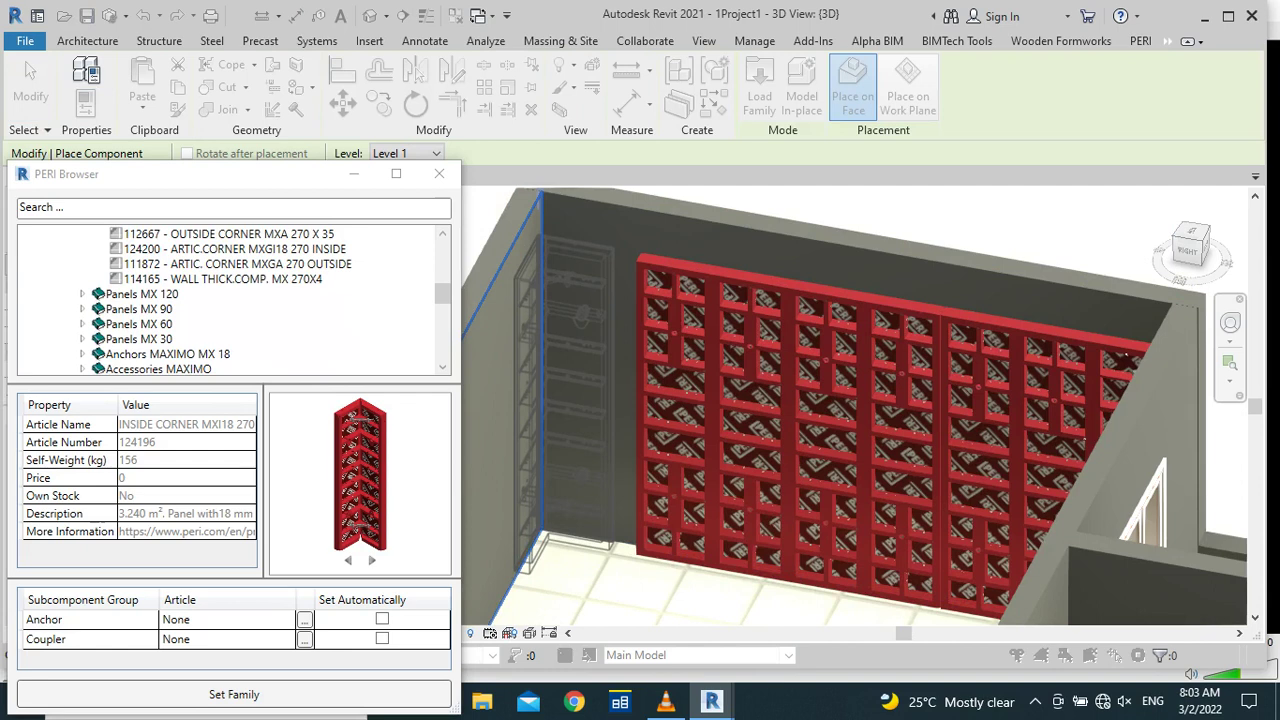
{"action": "left_click", "coordinate": [578, 316]}
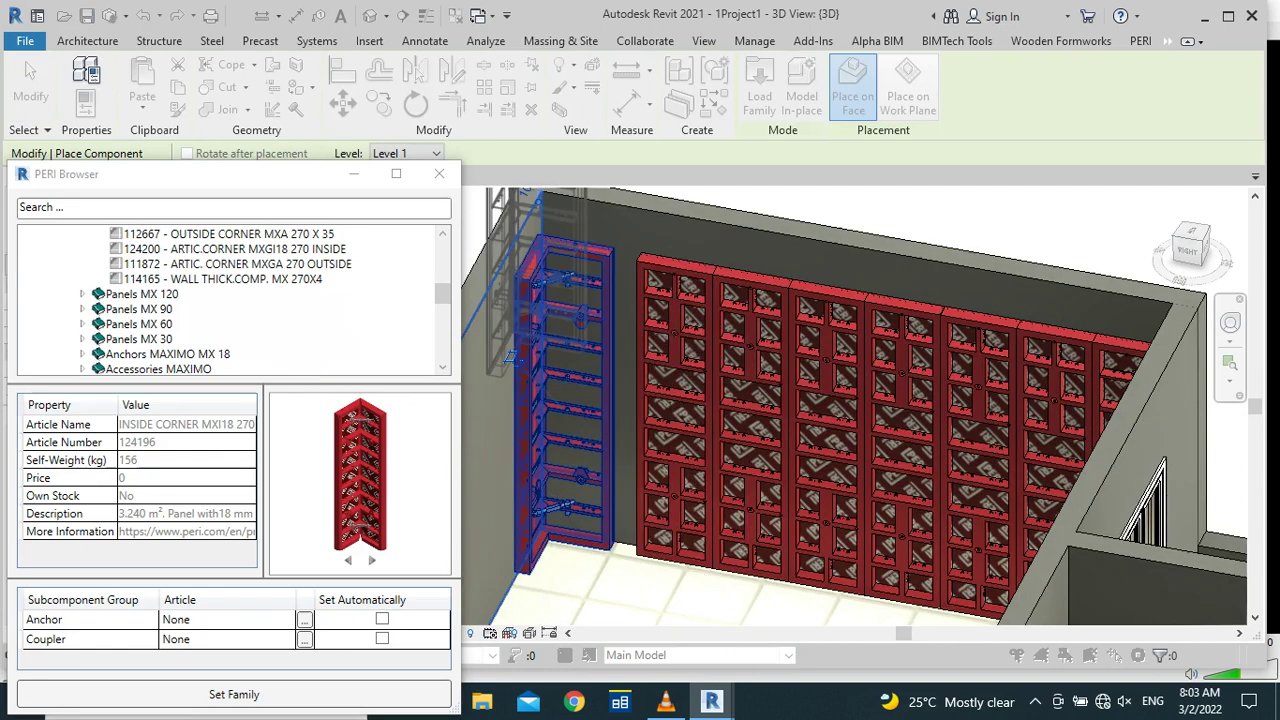
{"action": "left_click", "coordinate": [439, 173]}
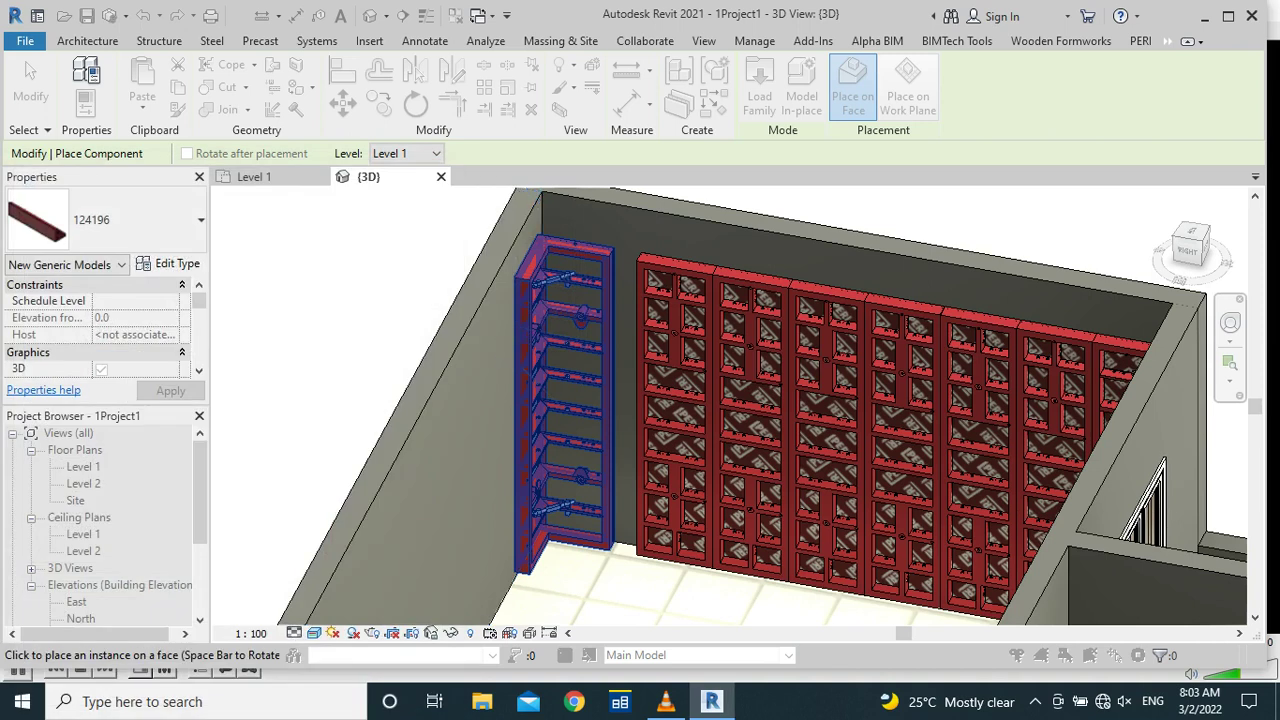
{"action": "key", "text": "Escape"}
{"action": "key", "text": "Escape"}
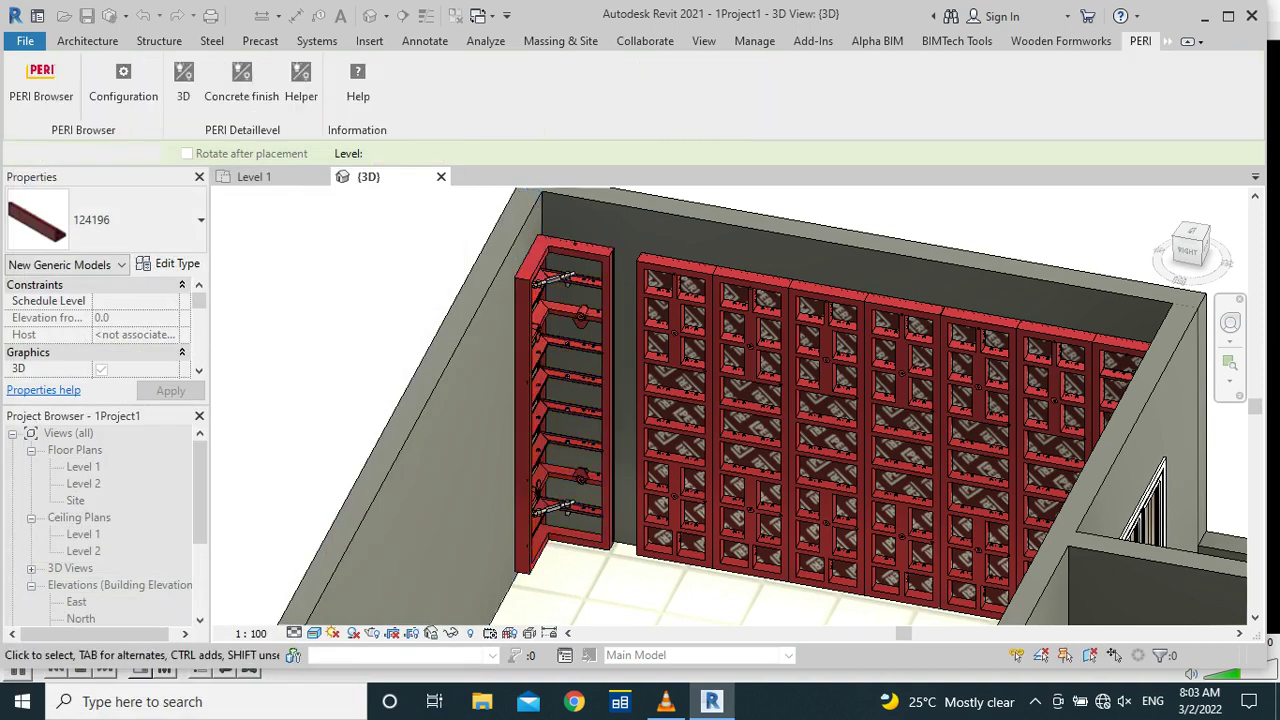
{"action": "left_click", "coordinate": [254, 176]}
{"action": "scroll", "coordinate": [494, 543], "scroll_direction": "up", "scroll_amount": 1}
{"action": "scroll", "coordinate": [494, 543], "scroll_direction": "up", "scroll_amount": 1}
{"action": "scroll", "coordinate": [494, 543], "scroll_direction": "up", "scroll_amount": 1}
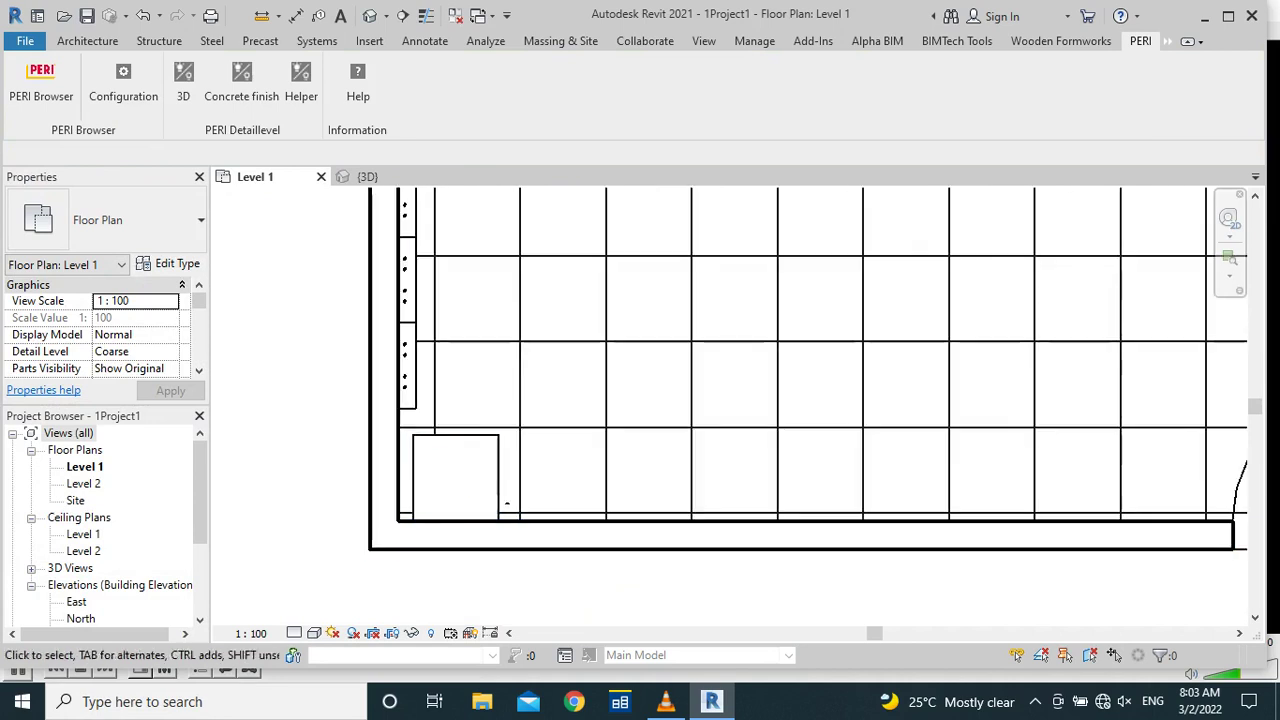
Drag the lower-left corner element left until its temporary dimension reads 200.0
{"action": "left_click", "coordinate": [480, 490]}
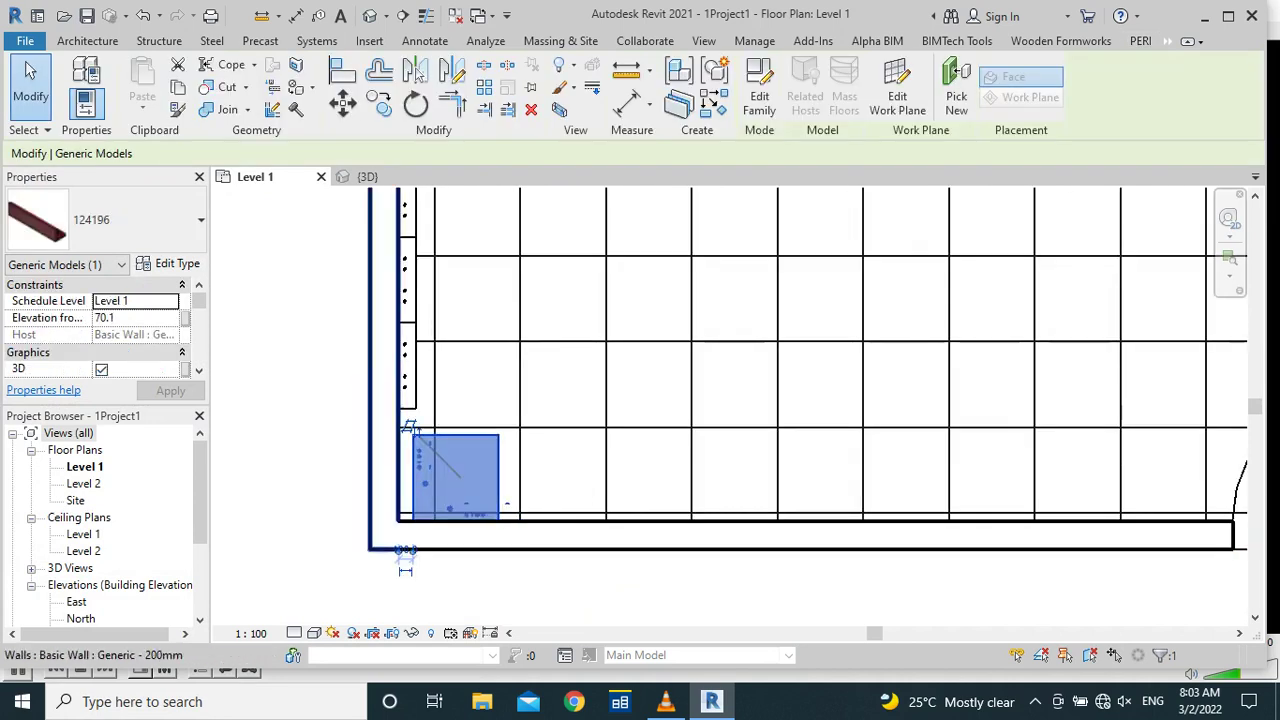
{"action": "scroll", "coordinate": [609, 513], "scroll_direction": "up", "scroll_amount": 1}
{"action": "scroll", "coordinate": [609, 513], "scroll_direction": "up", "scroll_amount": 1}
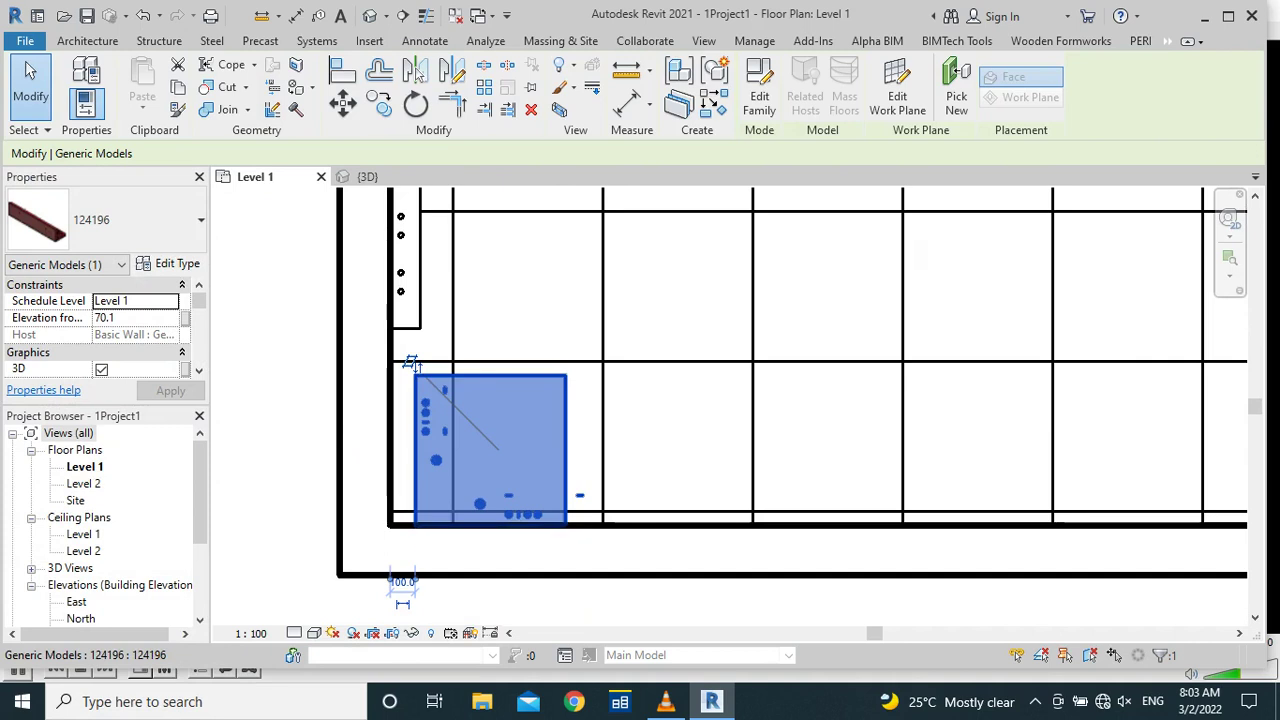
{"action": "left_click_drag", "start_coordinate": [411, 363], "coordinate": [388, 363]}
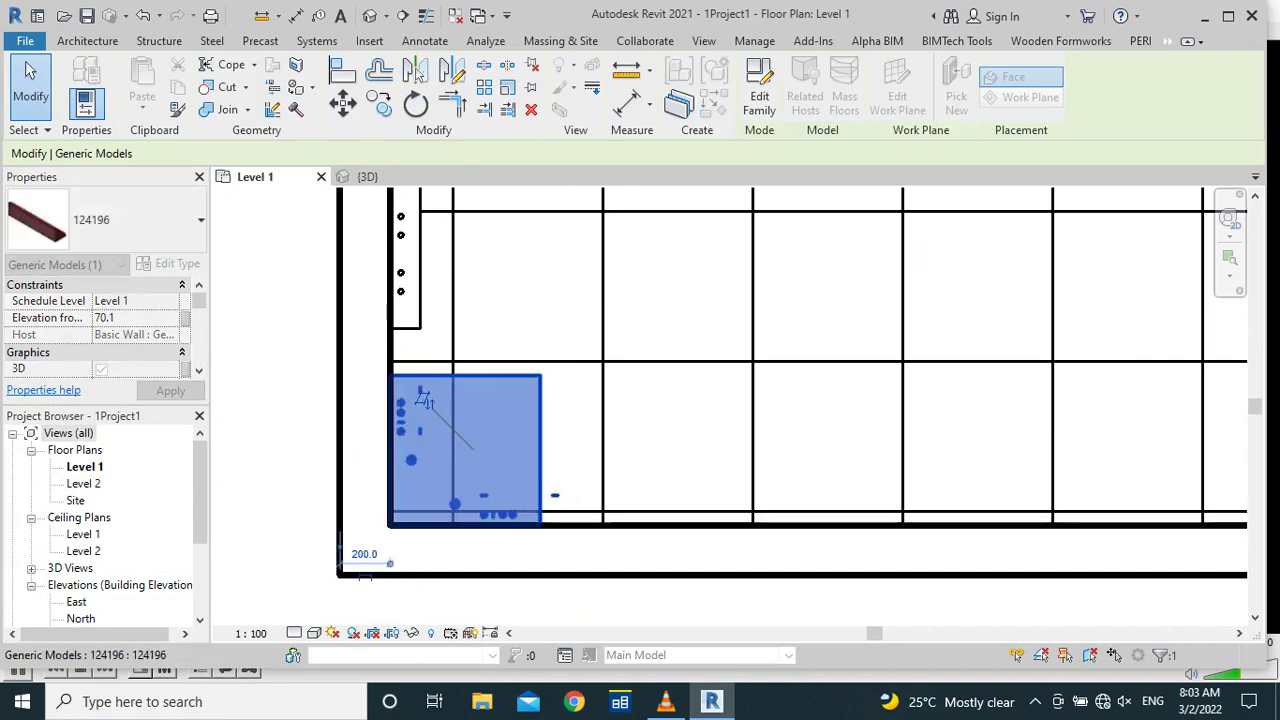
{"action": "key", "text": "Escape"}
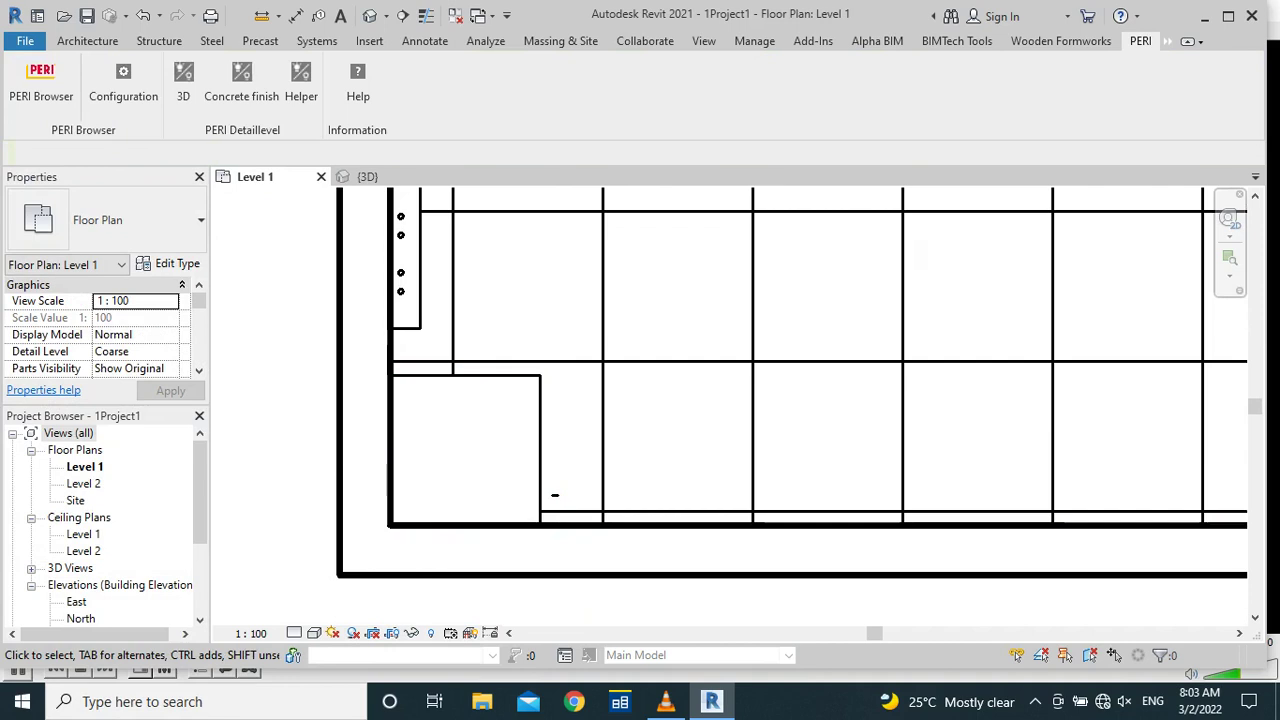
{"action": "scroll", "coordinate": [548, 485], "scroll_direction": "down", "scroll_amount": 1}
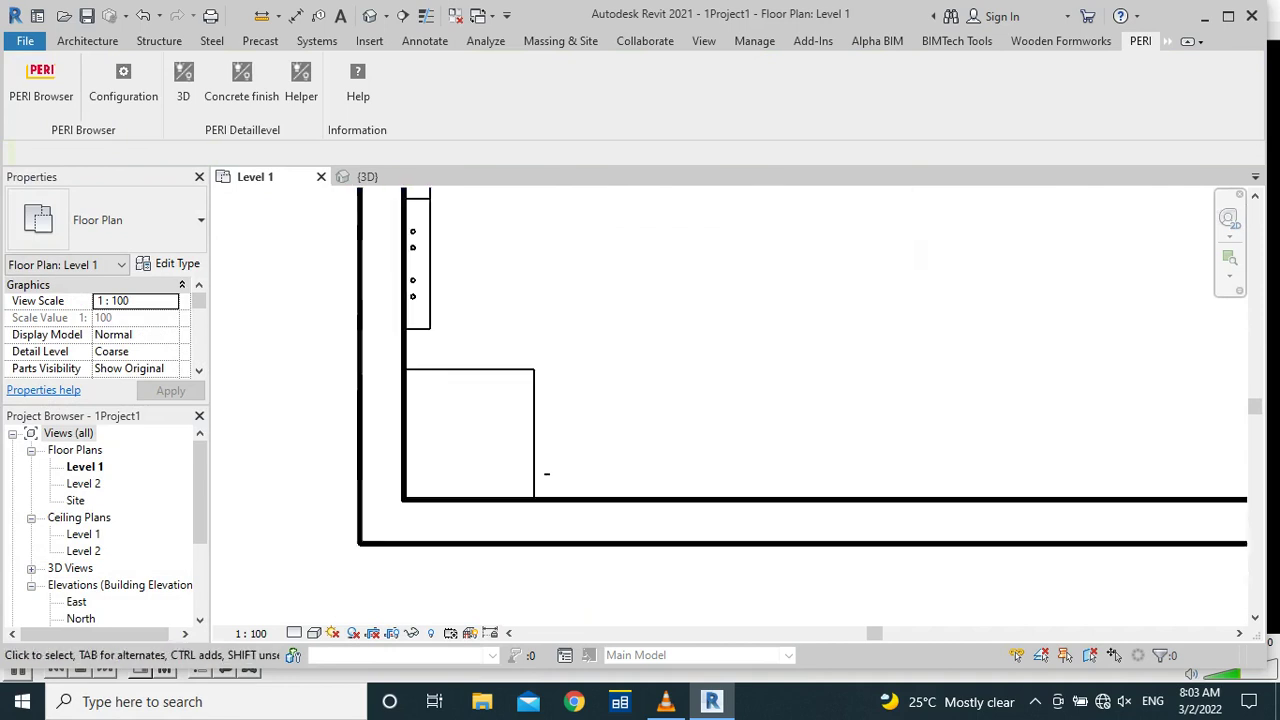
{"action": "scroll", "coordinate": [590, 510], "scroll_direction": "up", "scroll_amount": 2}
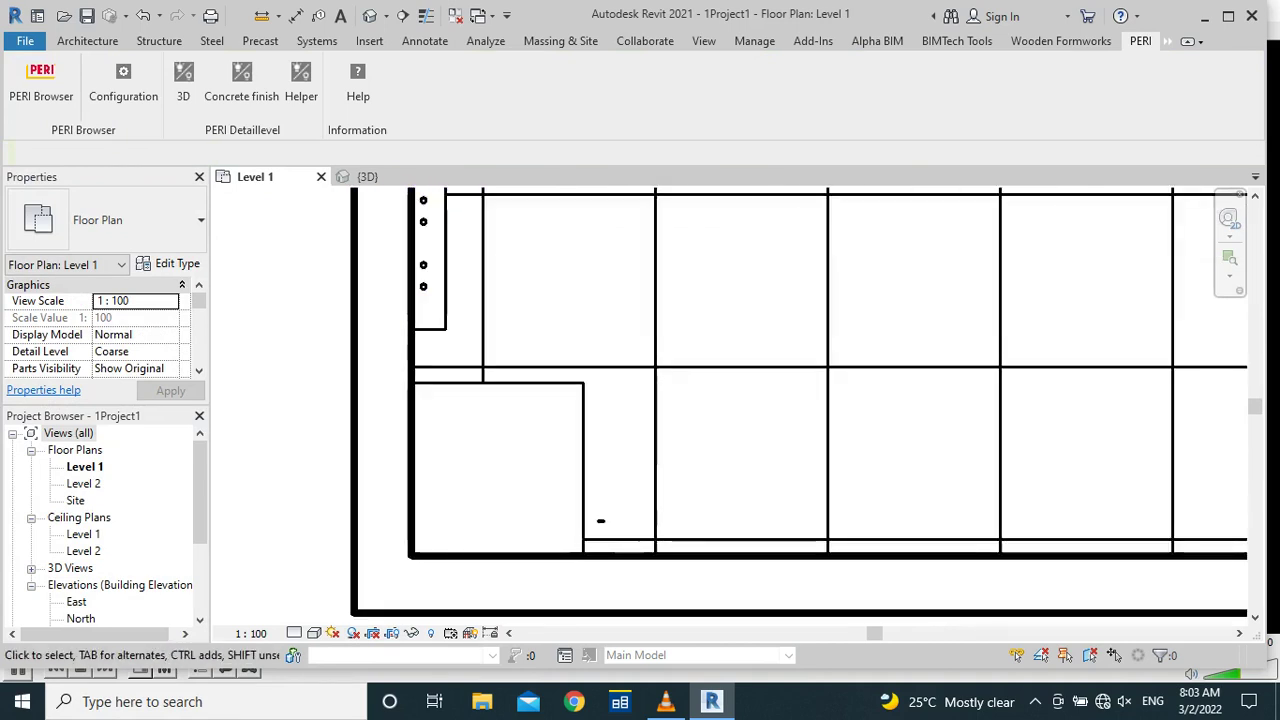
{"action": "scroll", "coordinate": [568, 496], "scroll_direction": "down", "scroll_amount": 1}
{"action": "scroll", "coordinate": [530, 494], "scroll_direction": "down", "scroll_amount": 2}
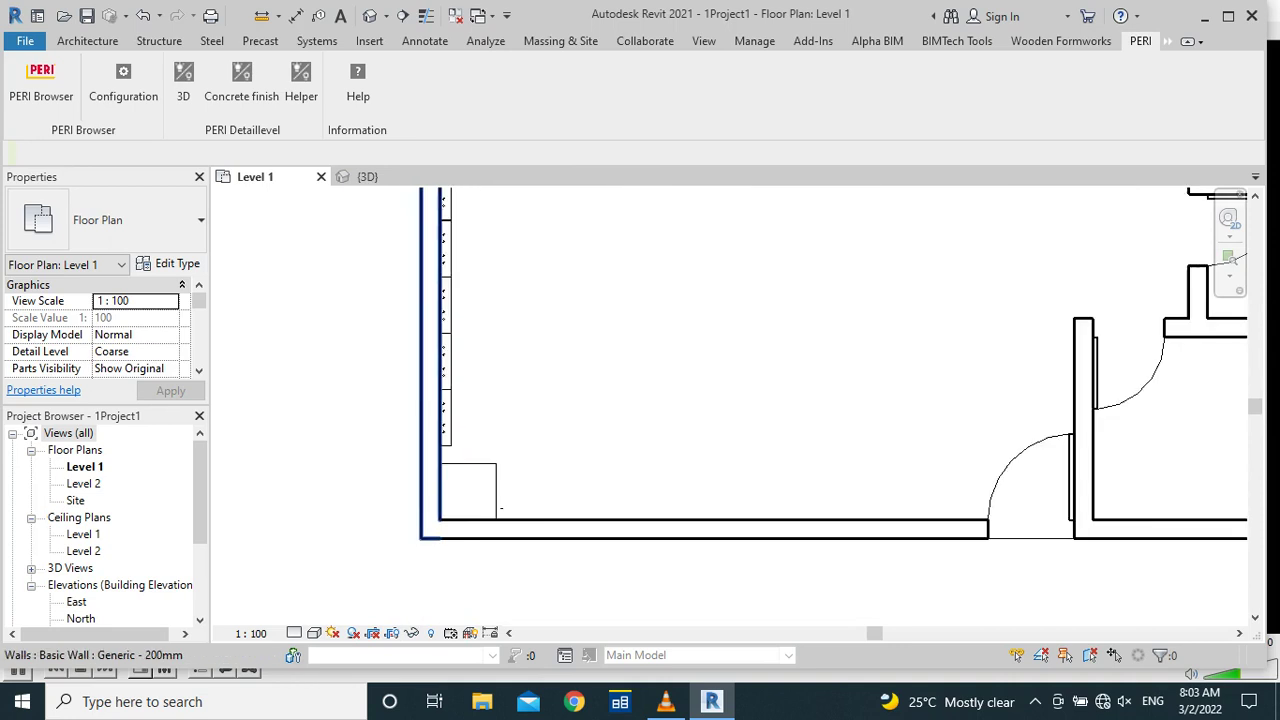
{"action": "scroll", "coordinate": [449, 240], "scroll_direction": "up", "scroll_amount": 4}
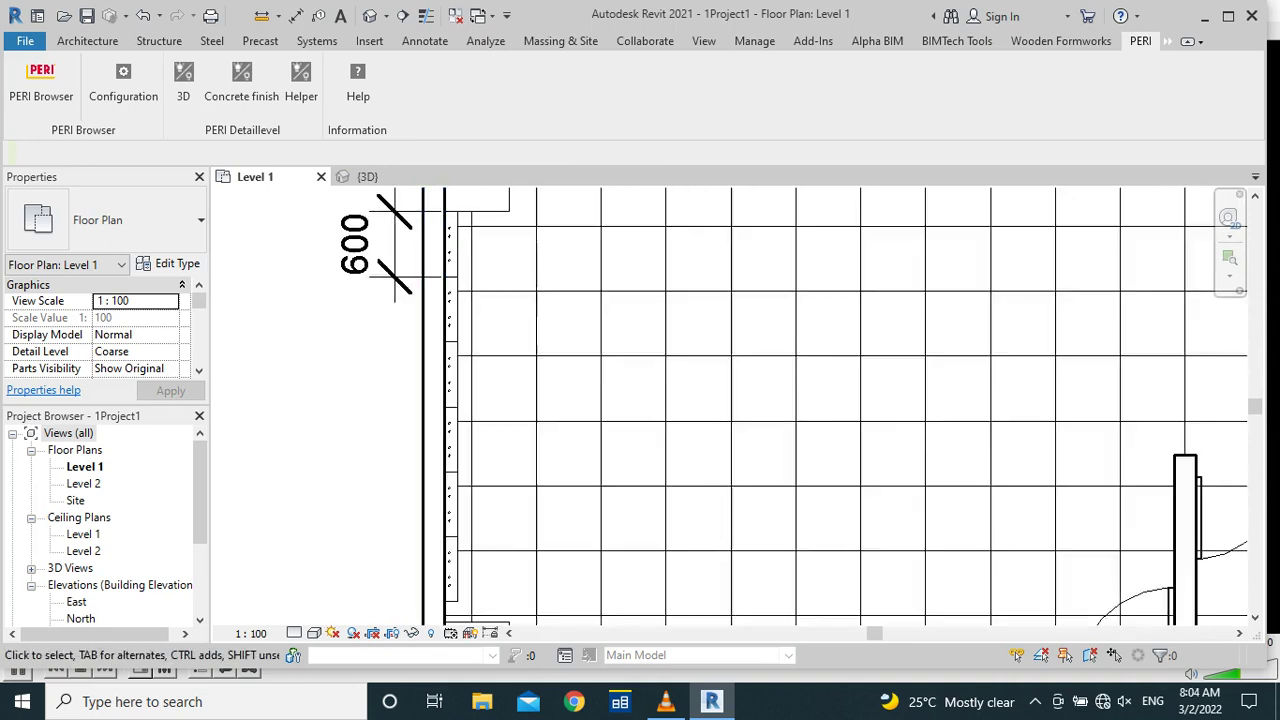
{"action": "scroll", "coordinate": [496, 250], "scroll_direction": "down", "scroll_amount": 1}
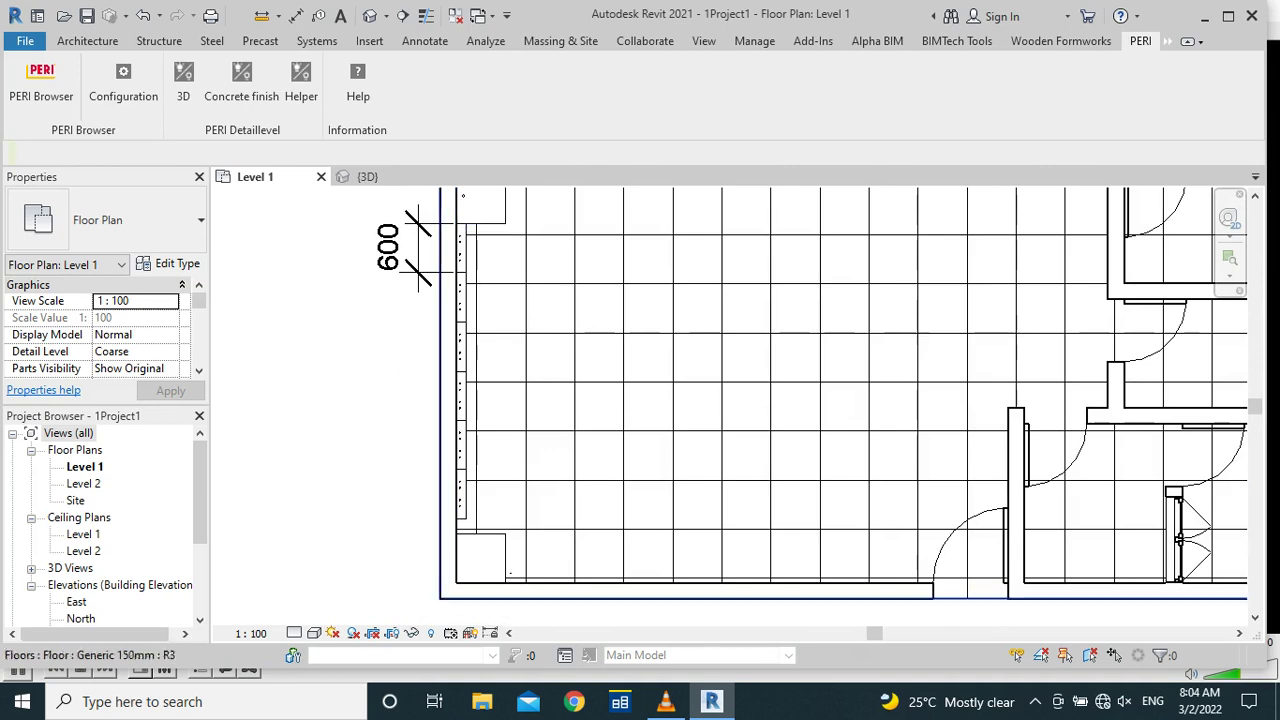
{"action": "scroll", "coordinate": [462, 205], "scroll_direction": "up", "scroll_amount": 2}
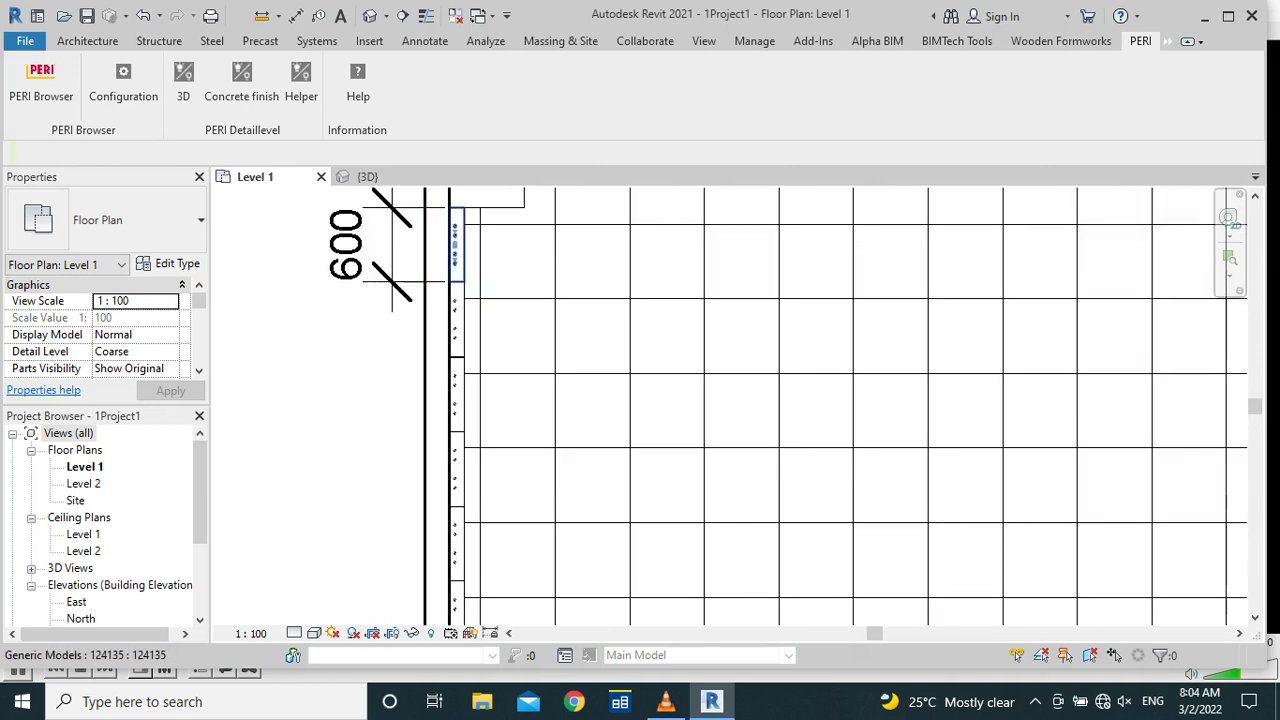
Select three MX18 panels along the left wall to check them, then deselect
{"action": "left_click", "coordinate": [455, 245]}
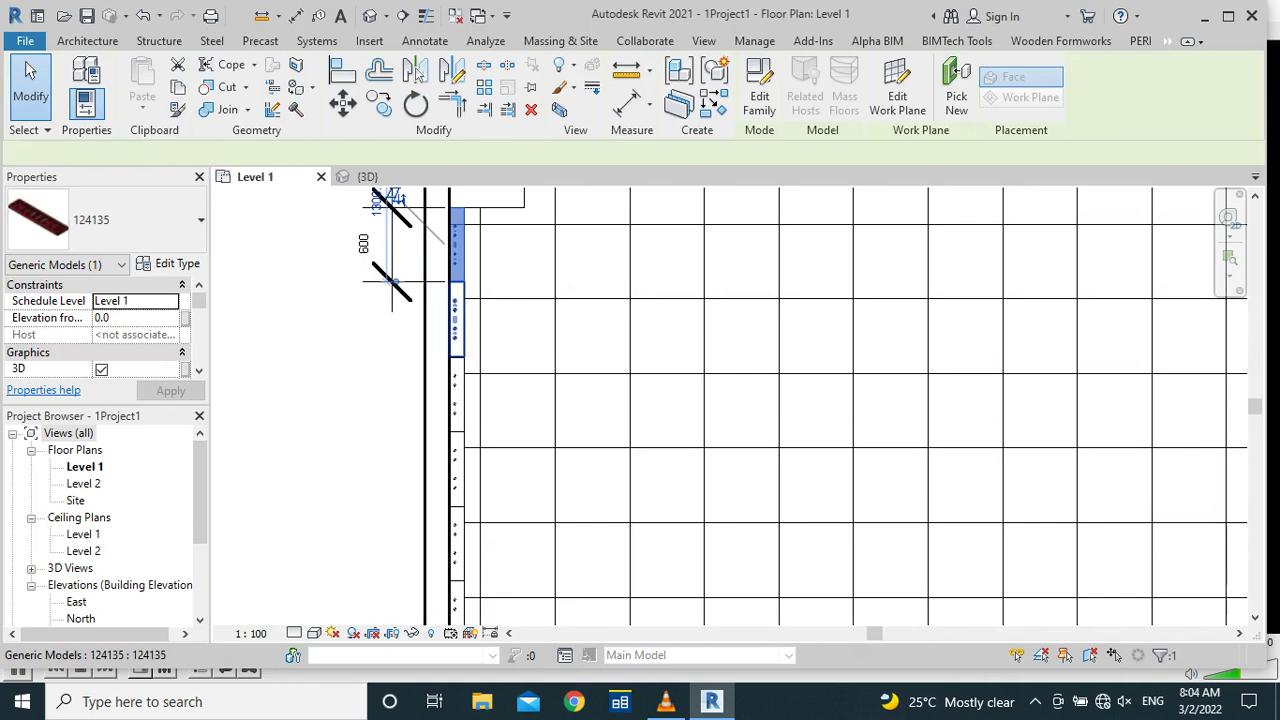
{"action": "left_click", "coordinate": [455, 325], "text": "ctrl"}
{"action": "left_click", "coordinate": [455, 395], "text": "ctrl"}
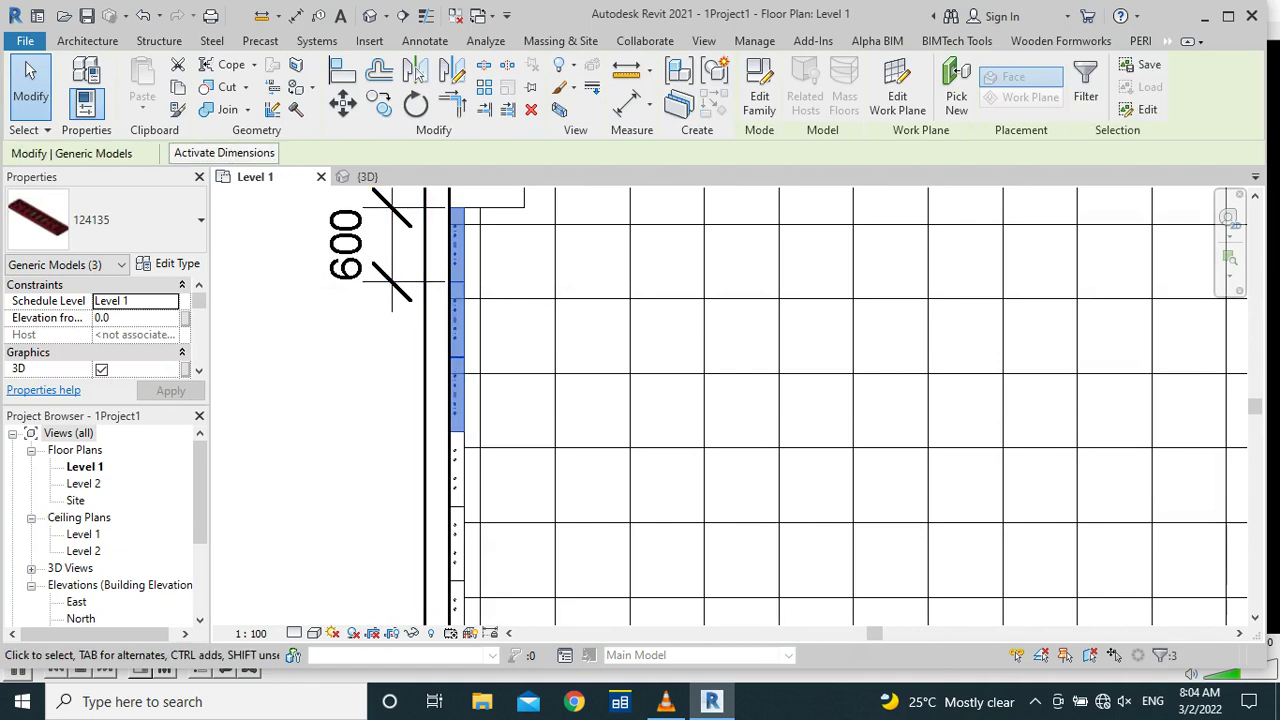
{"action": "key", "text": "Escape"}
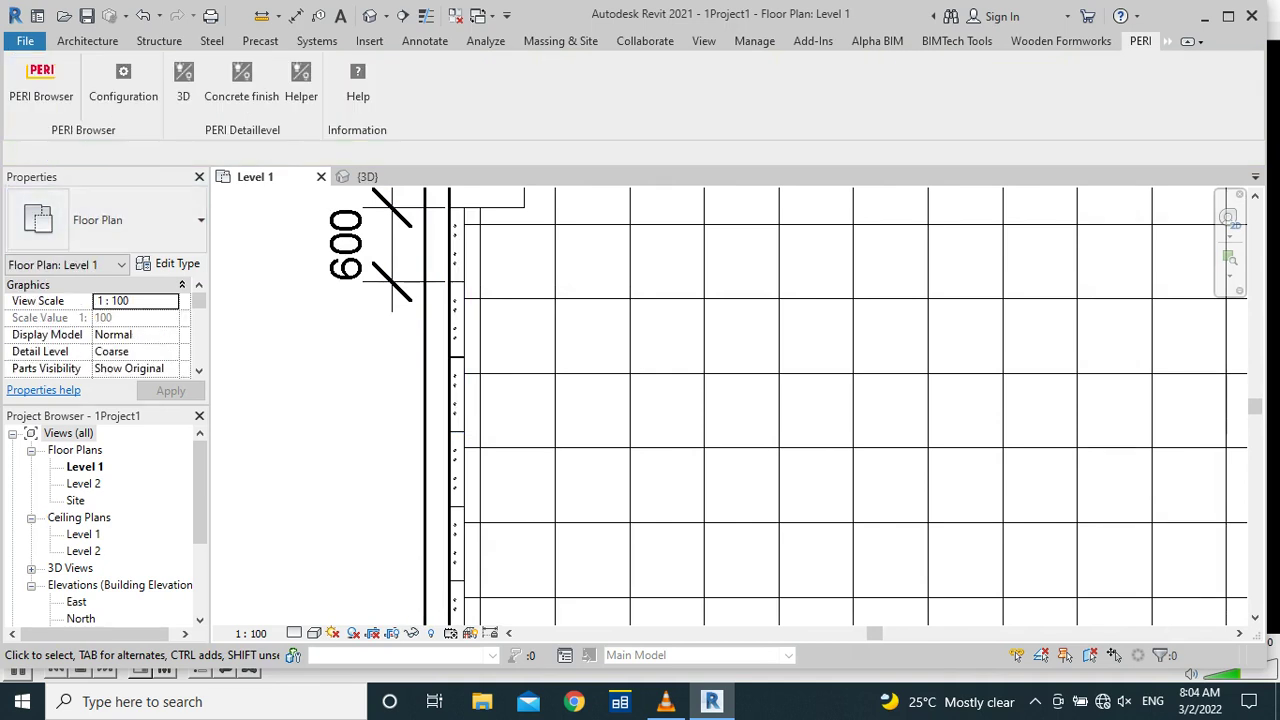
{"action": "left_click", "coordinate": [87, 40]}
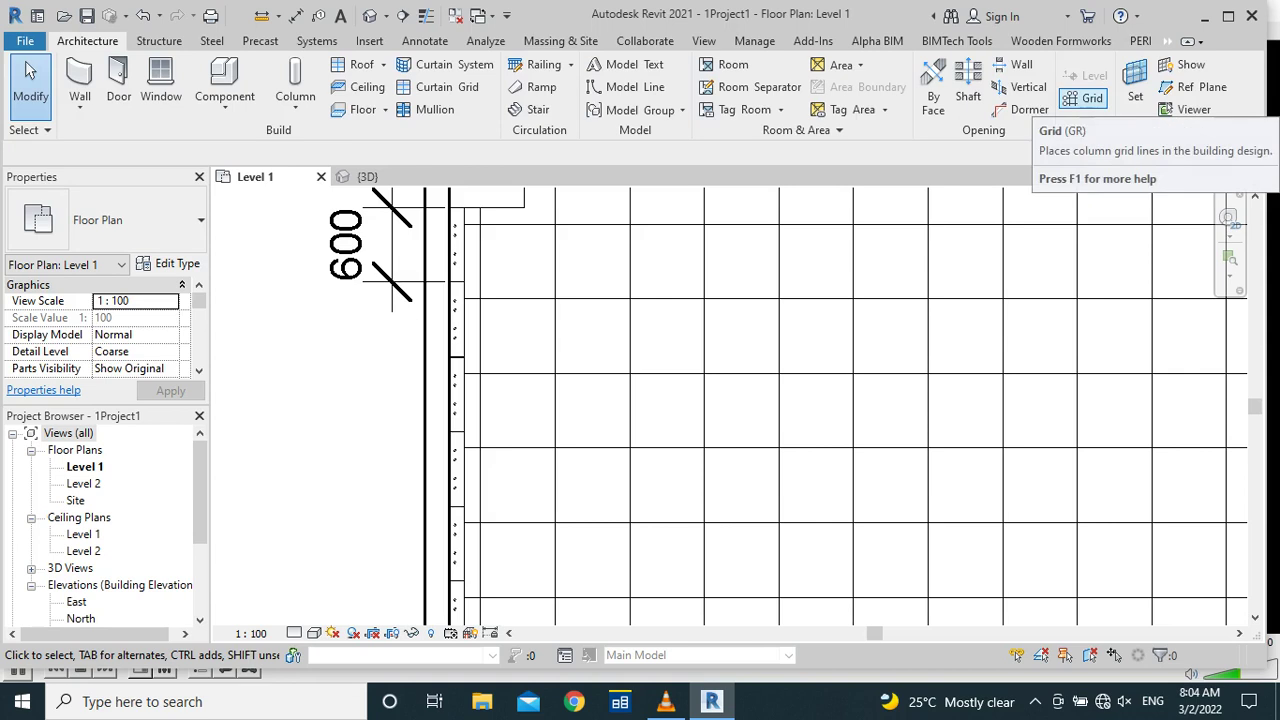
Draw vertical grid line 1 from the top-left wall corner to below the bottom wall
{"action": "left_click", "coordinate": [1085, 98]}
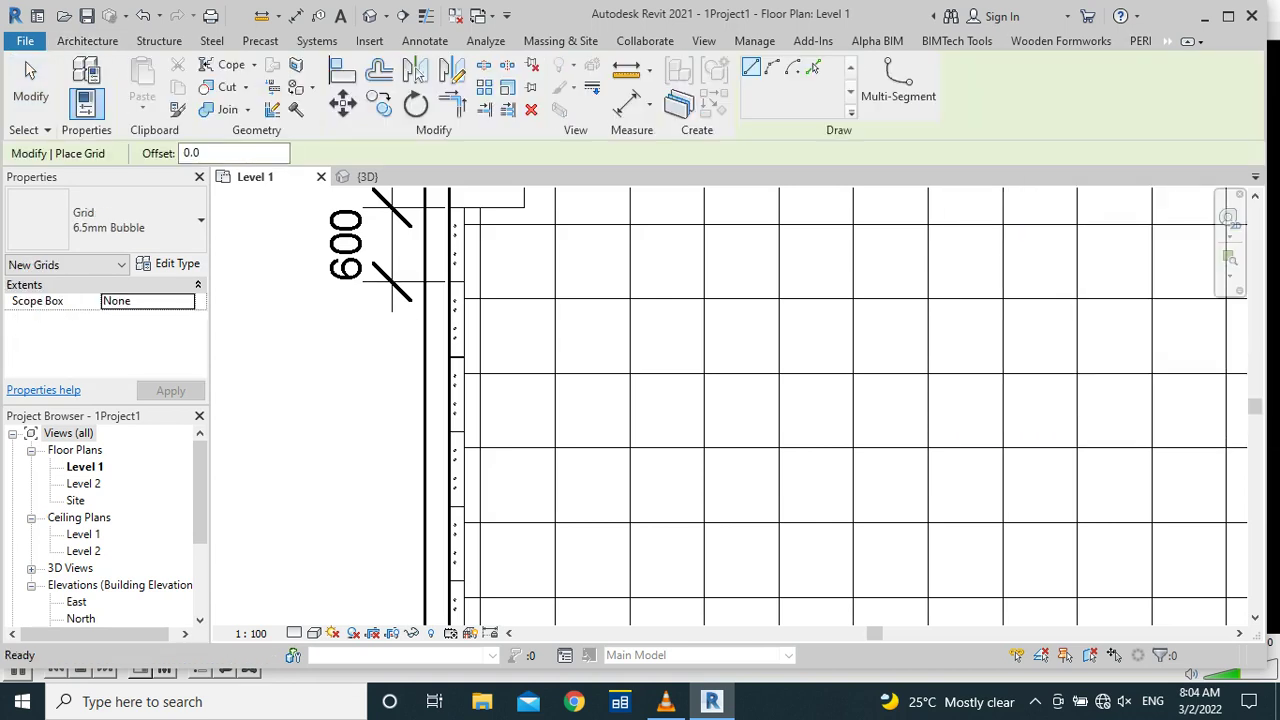
{"action": "scroll", "coordinate": [917, 342], "scroll_direction": "down", "scroll_amount": 3}
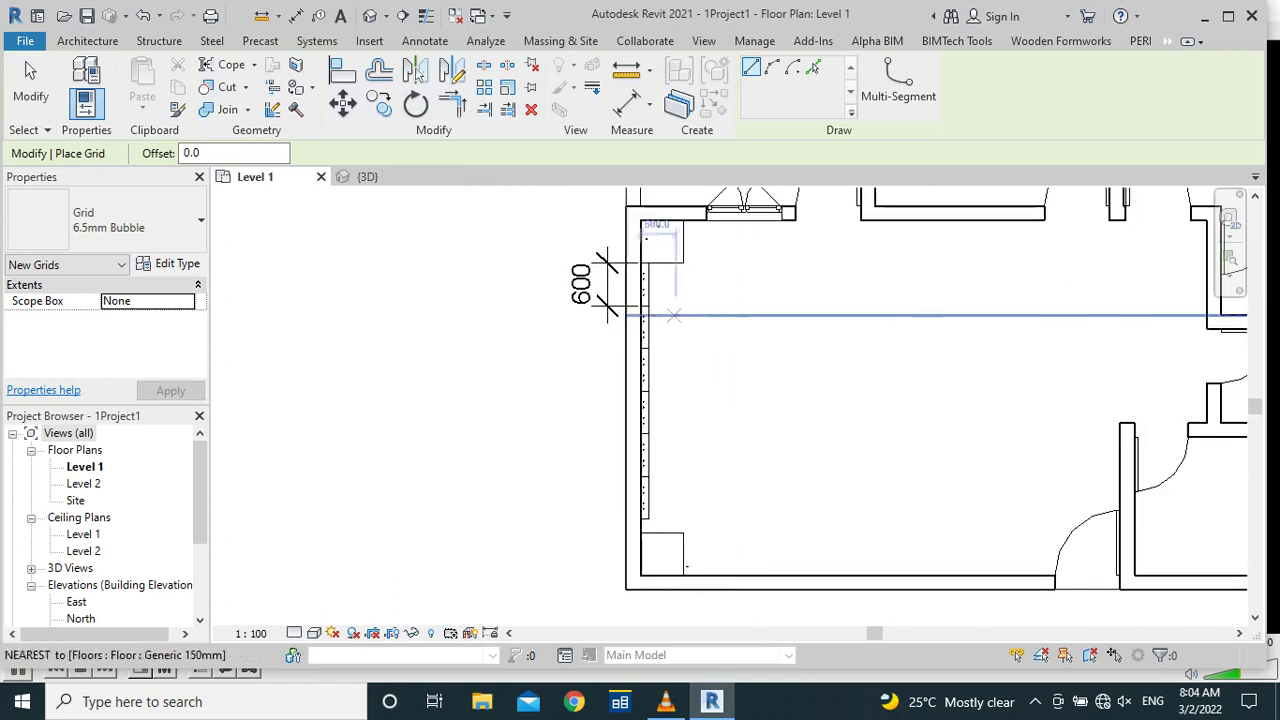
{"action": "scroll", "coordinate": [631, 213], "scroll_direction": "up", "scroll_amount": 1}
{"action": "scroll", "coordinate": [630, 214], "scroll_direction": "up", "scroll_amount": 1}
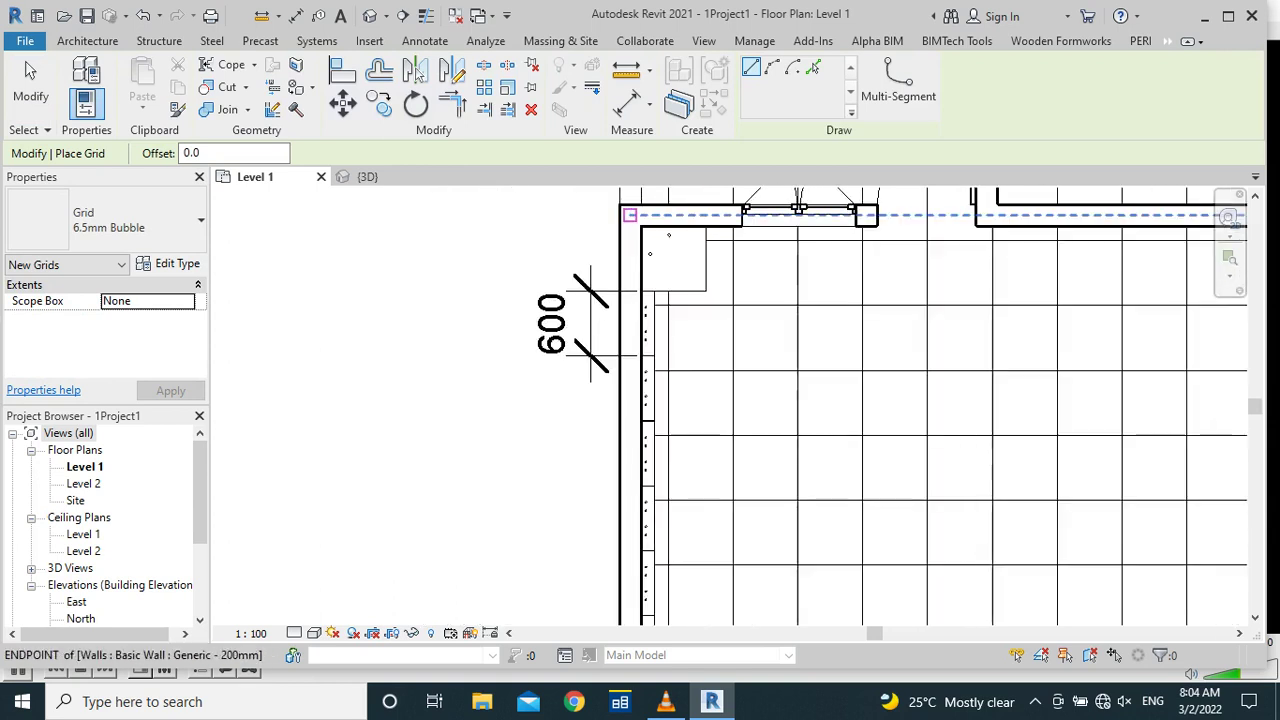
{"action": "left_click", "coordinate": [629, 214]}
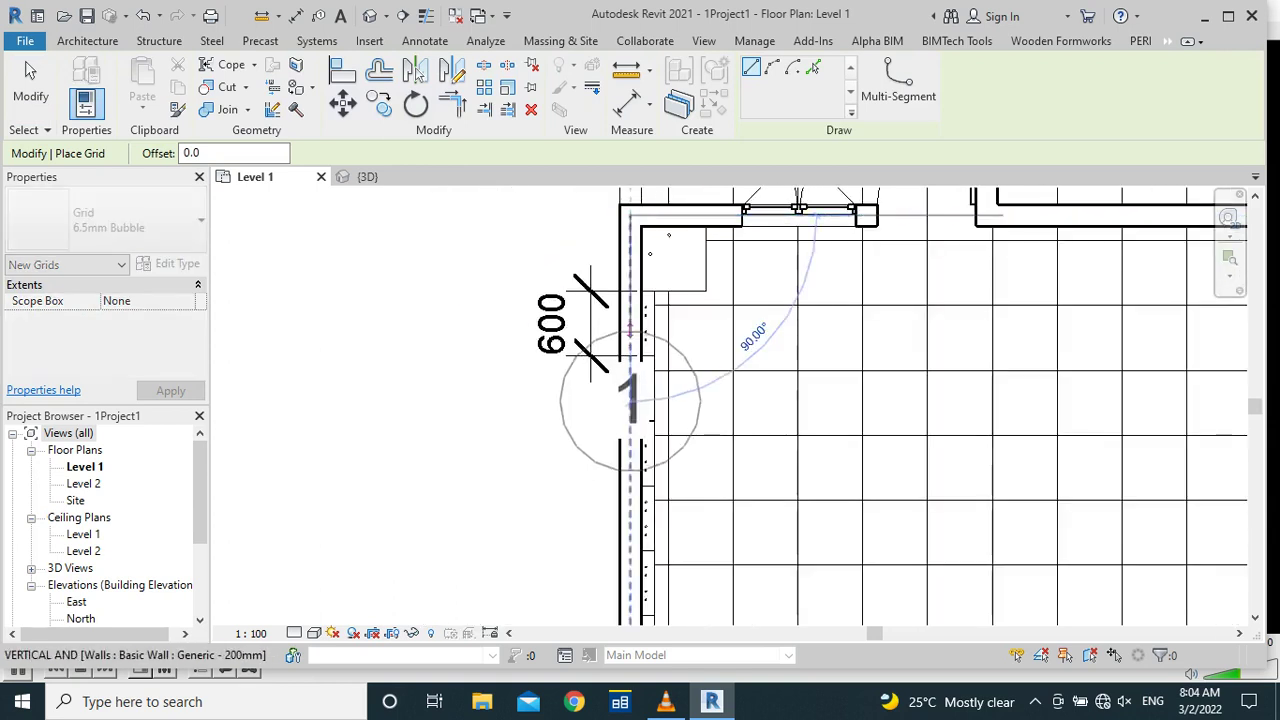
{"action": "scroll", "coordinate": [630, 330], "scroll_direction": "down", "scroll_amount": 1}
{"action": "scroll", "coordinate": [628, 300], "scroll_direction": "down", "scroll_amount": 1}
{"action": "scroll", "coordinate": [614, 560], "scroll_direction": "up", "scroll_amount": 1}
{"action": "scroll", "coordinate": [611, 555], "scroll_direction": "up", "scroll_amount": 1}
{"action": "scroll", "coordinate": [618, 535], "scroll_direction": "up", "scroll_amount": 1}
{"action": "left_click", "coordinate": [622, 522]}
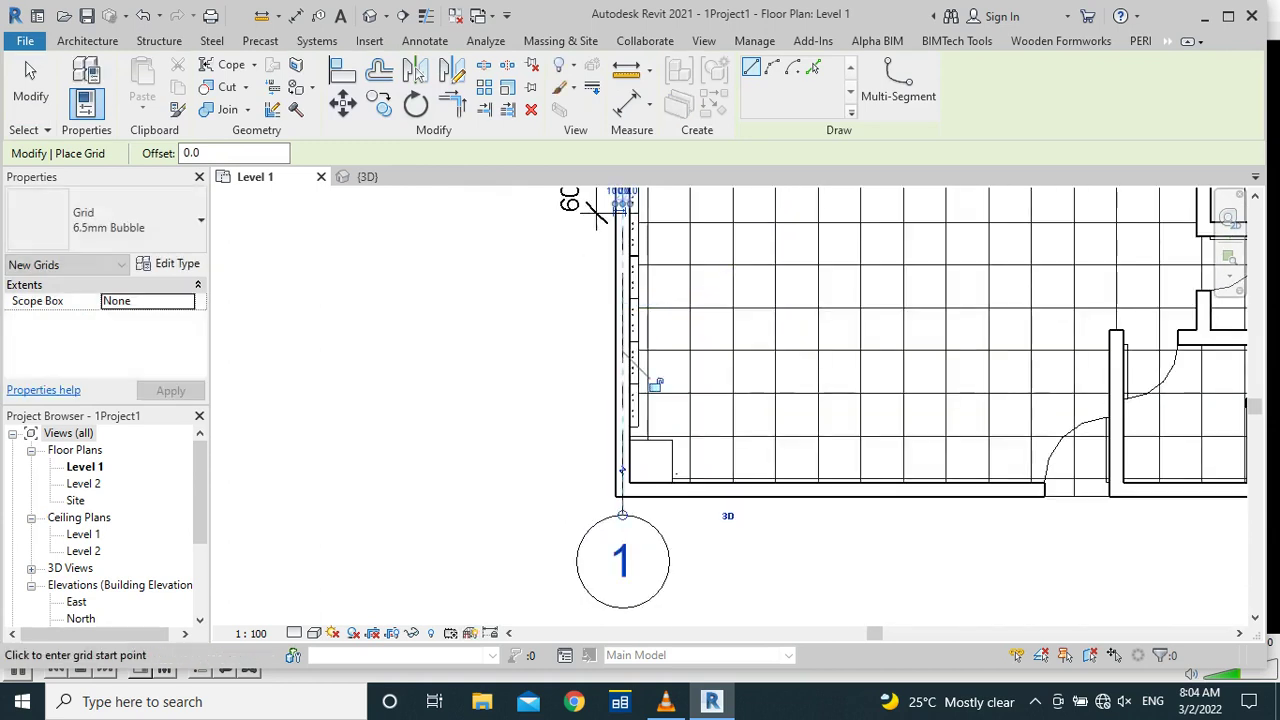
{"action": "key", "text": "Escape"}
{"action": "key", "text": "Escape"}
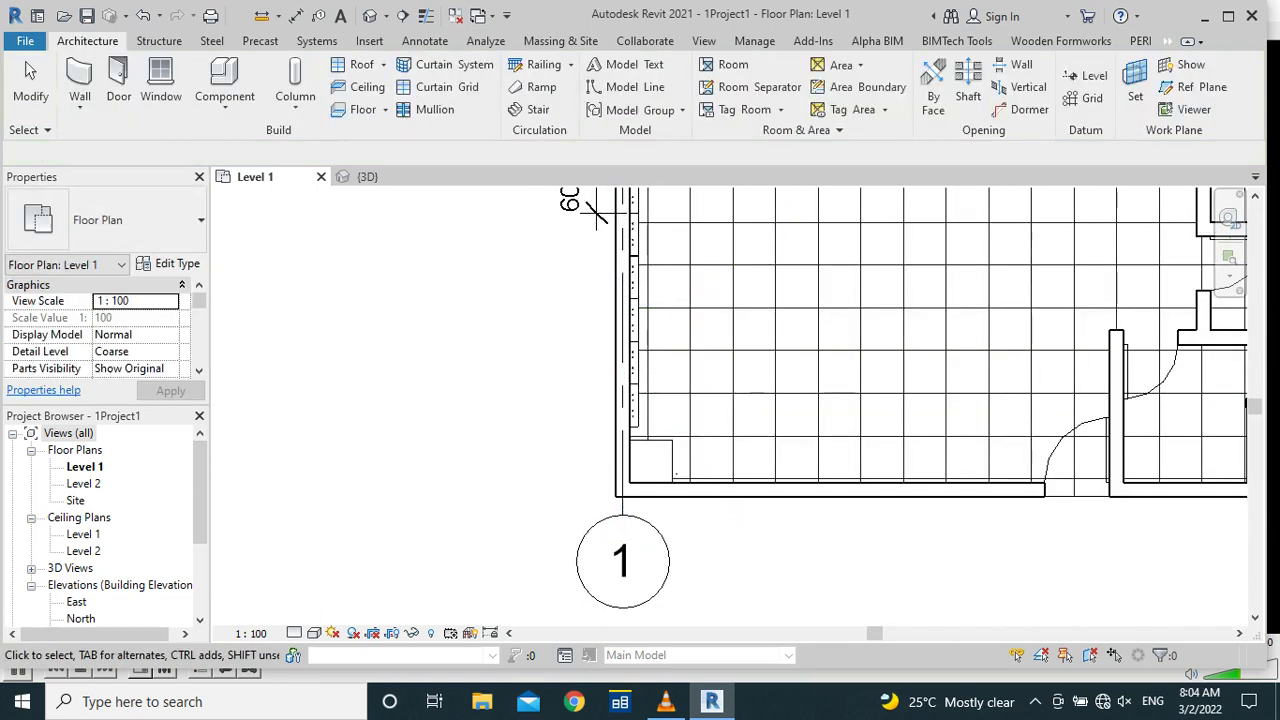
Select the first three MX18 panels on the left wall's inner face
{"action": "scroll", "coordinate": [594, 320], "scroll_direction": "down", "scroll_amount": 2}
{"action": "scroll", "coordinate": [662, 240], "scroll_direction": "up", "scroll_amount": 1}
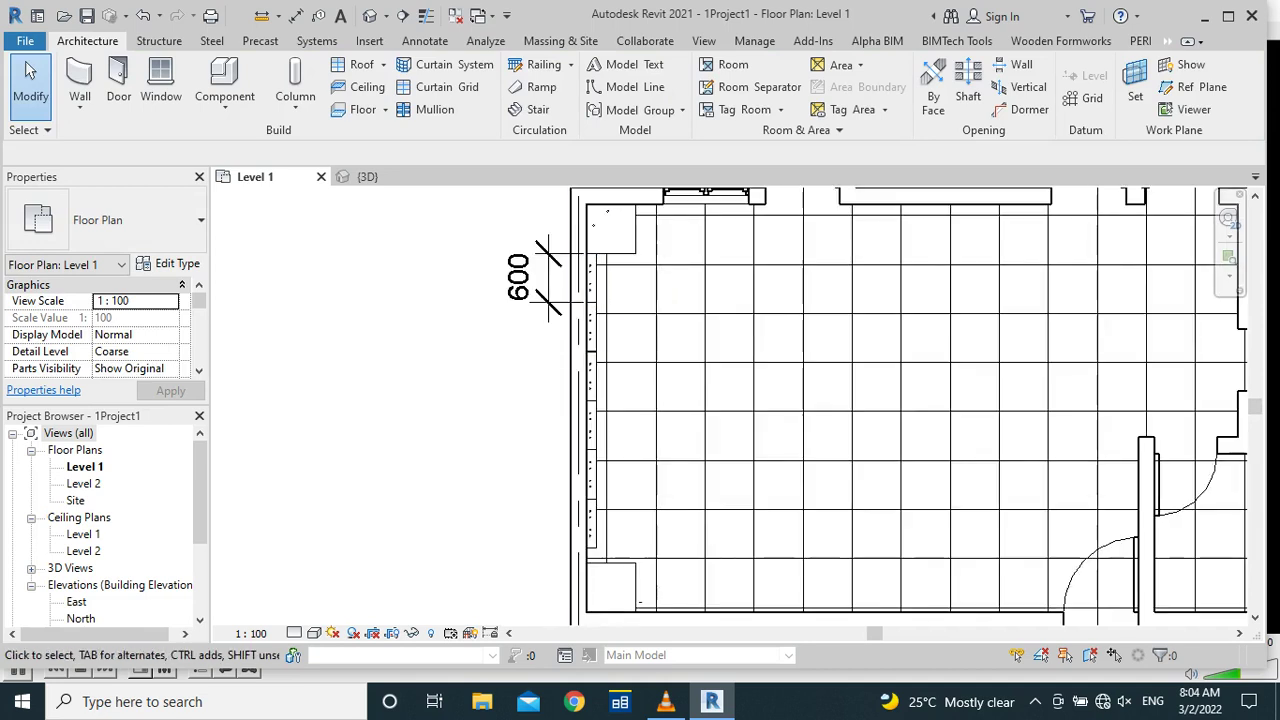
{"action": "scroll", "coordinate": [527, 467], "scroll_direction": "down", "scroll_amount": 2}
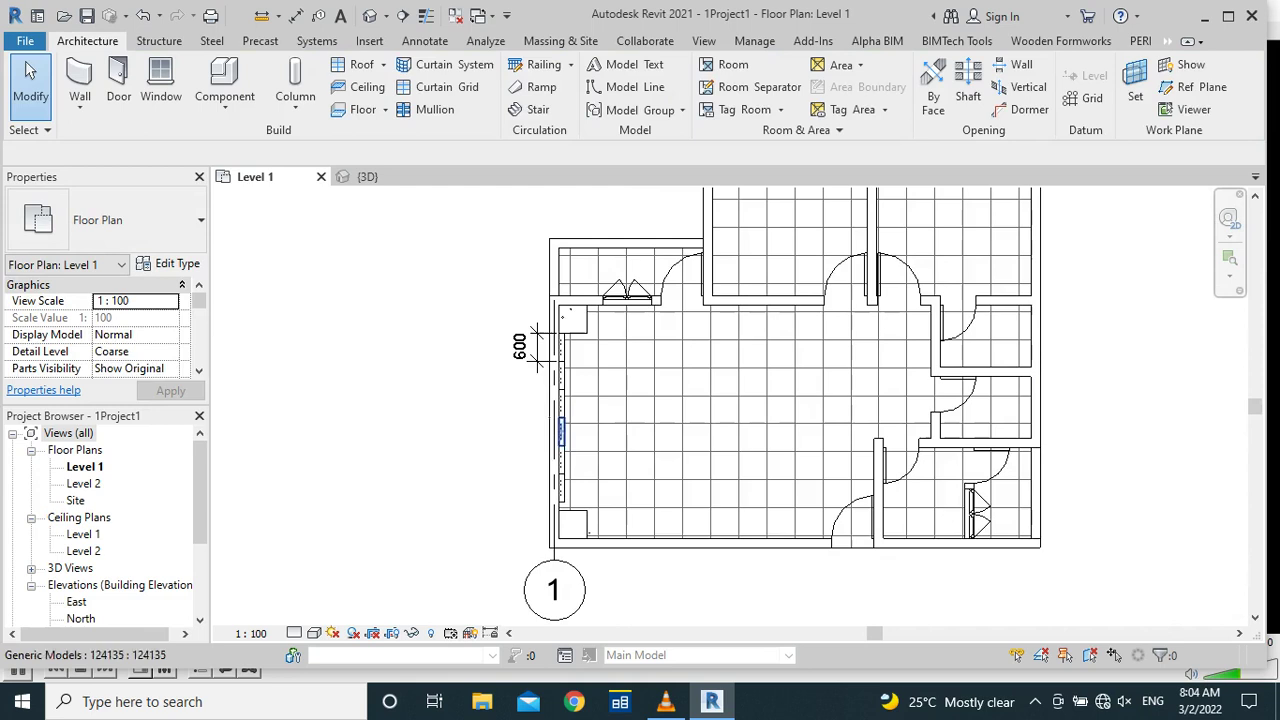
{"action": "scroll", "coordinate": [589, 284], "scroll_direction": "up", "scroll_amount": 2}
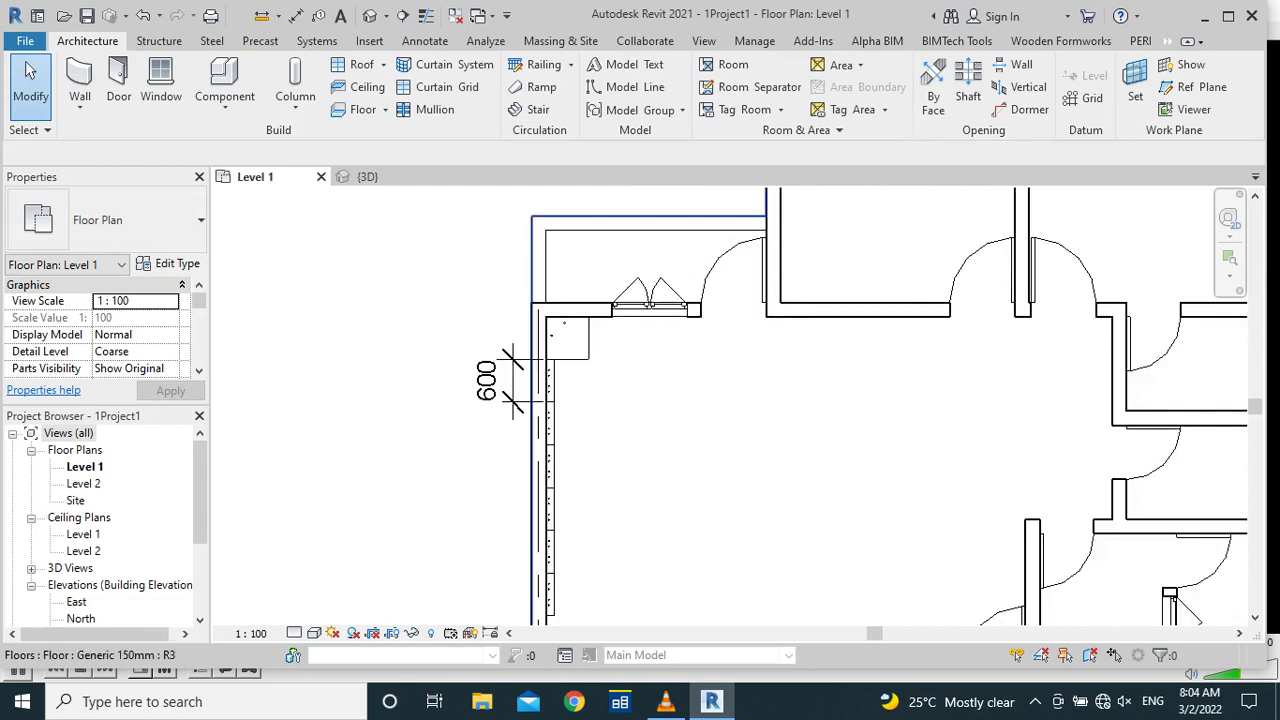
{"action": "scroll", "coordinate": [562, 372], "scroll_direction": "up", "scroll_amount": 2}
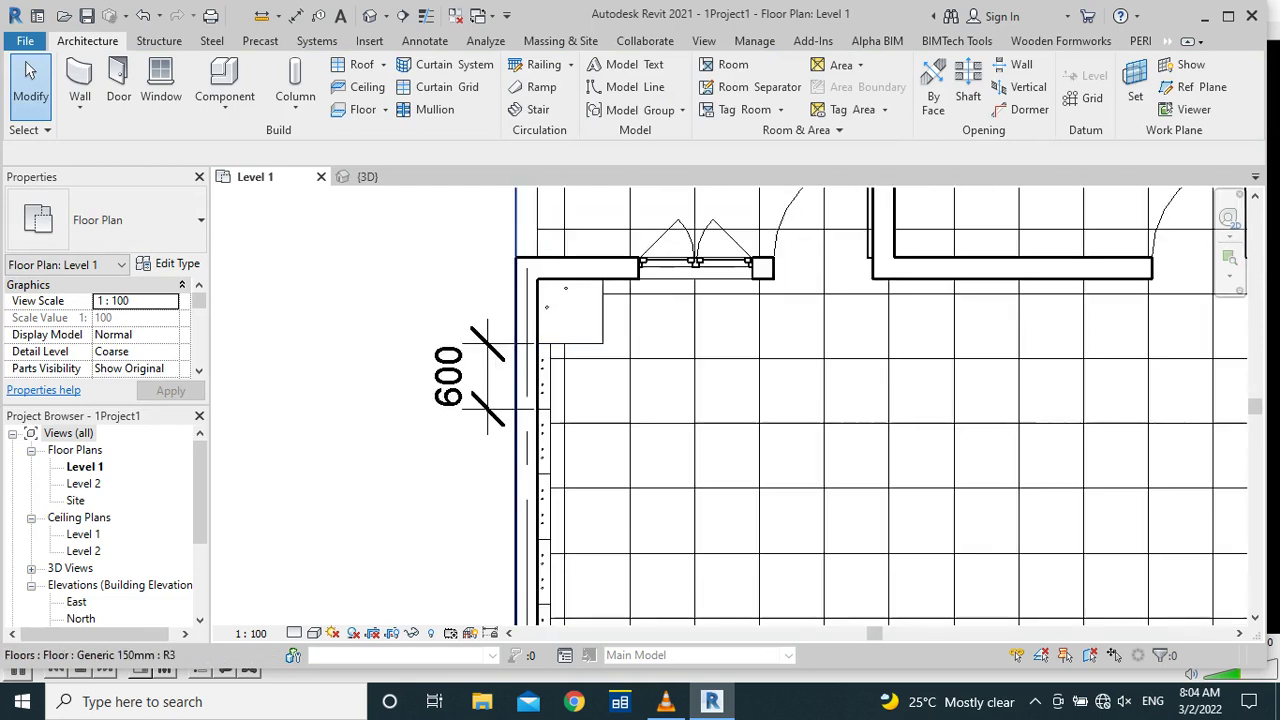
{"action": "scroll", "coordinate": [537, 372], "scroll_direction": "up", "scroll_amount": 2}
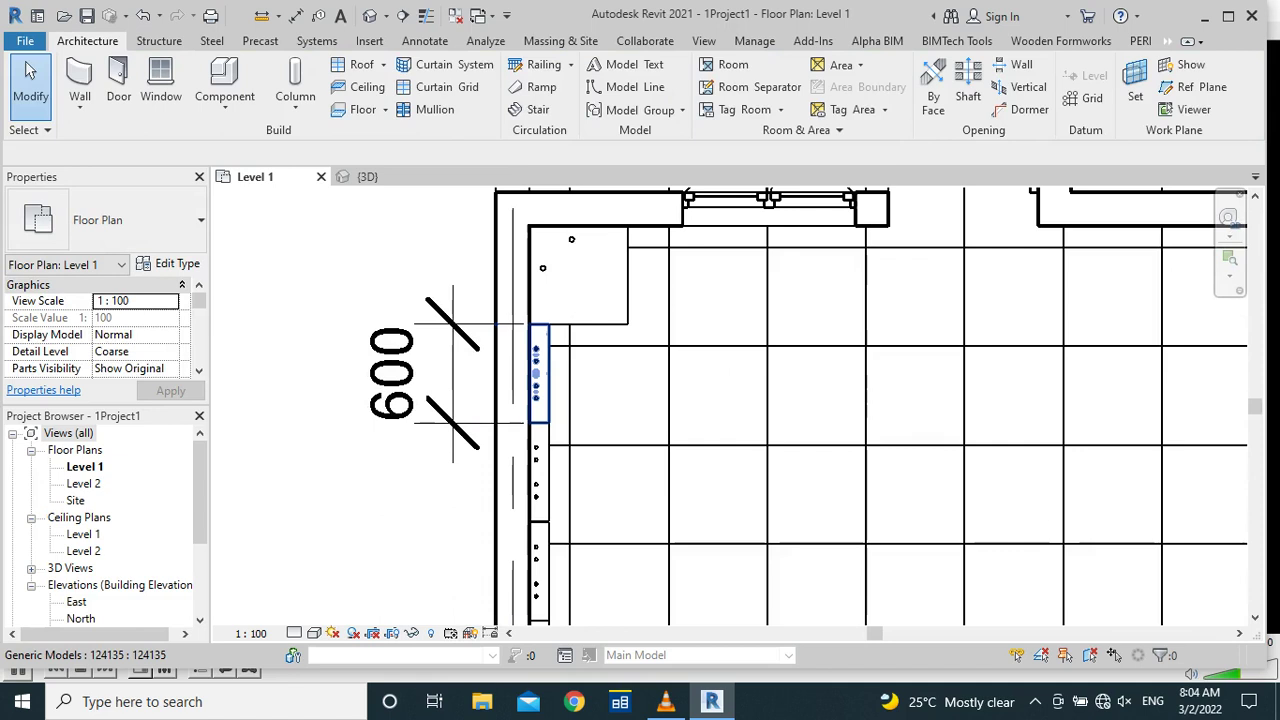
{"action": "left_click", "coordinate": [537, 372]}
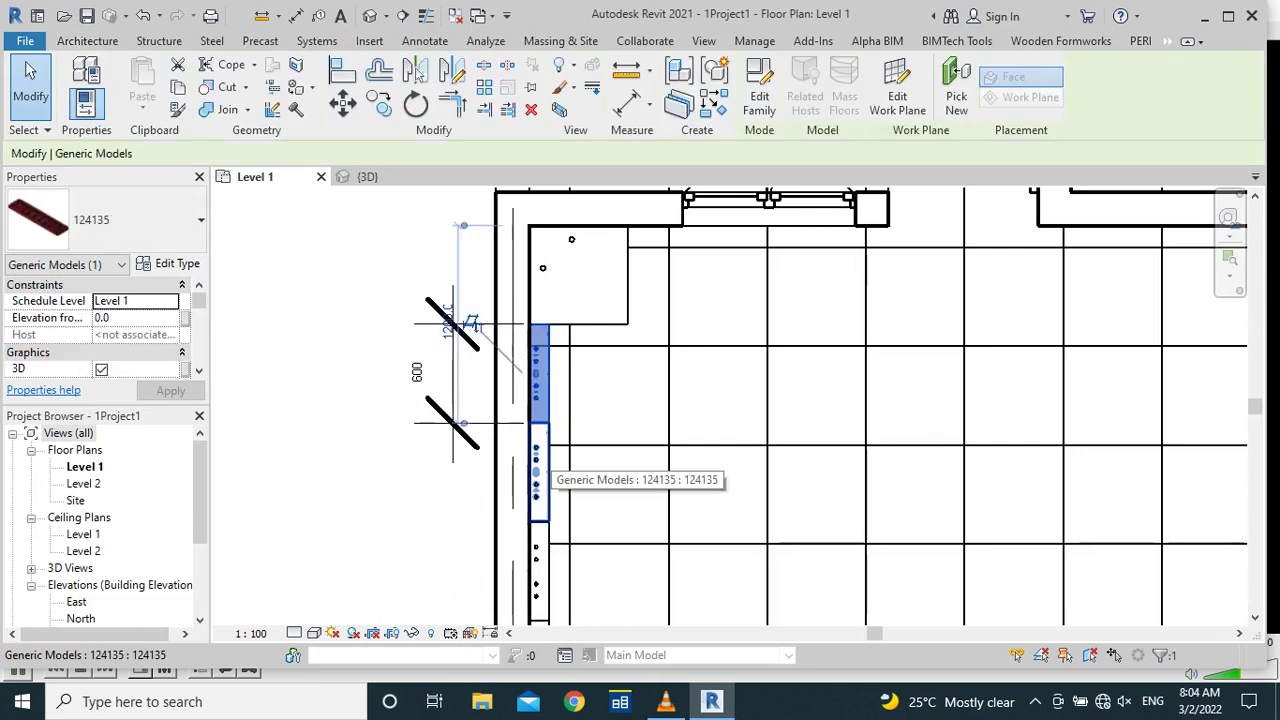
{"action": "left_click", "coordinate": [537, 470], "text": "ctrl"}
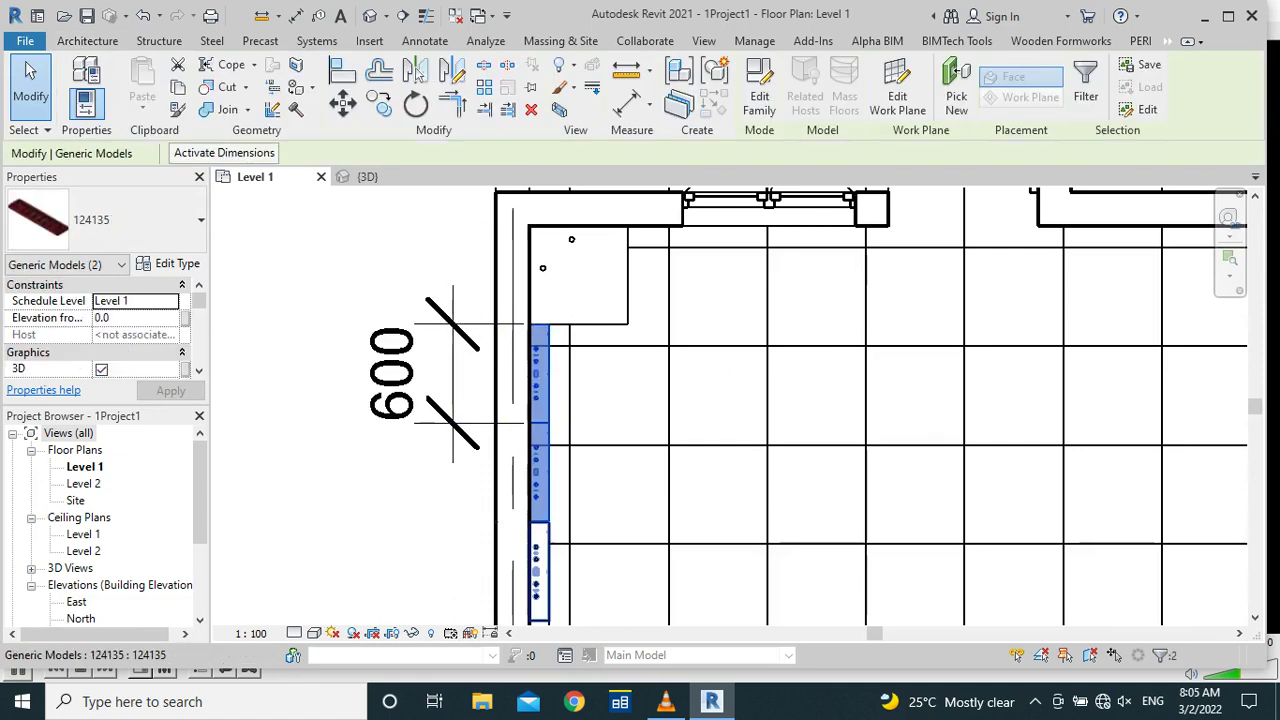
{"action": "left_click", "coordinate": [538, 575], "text": "ctrl"}
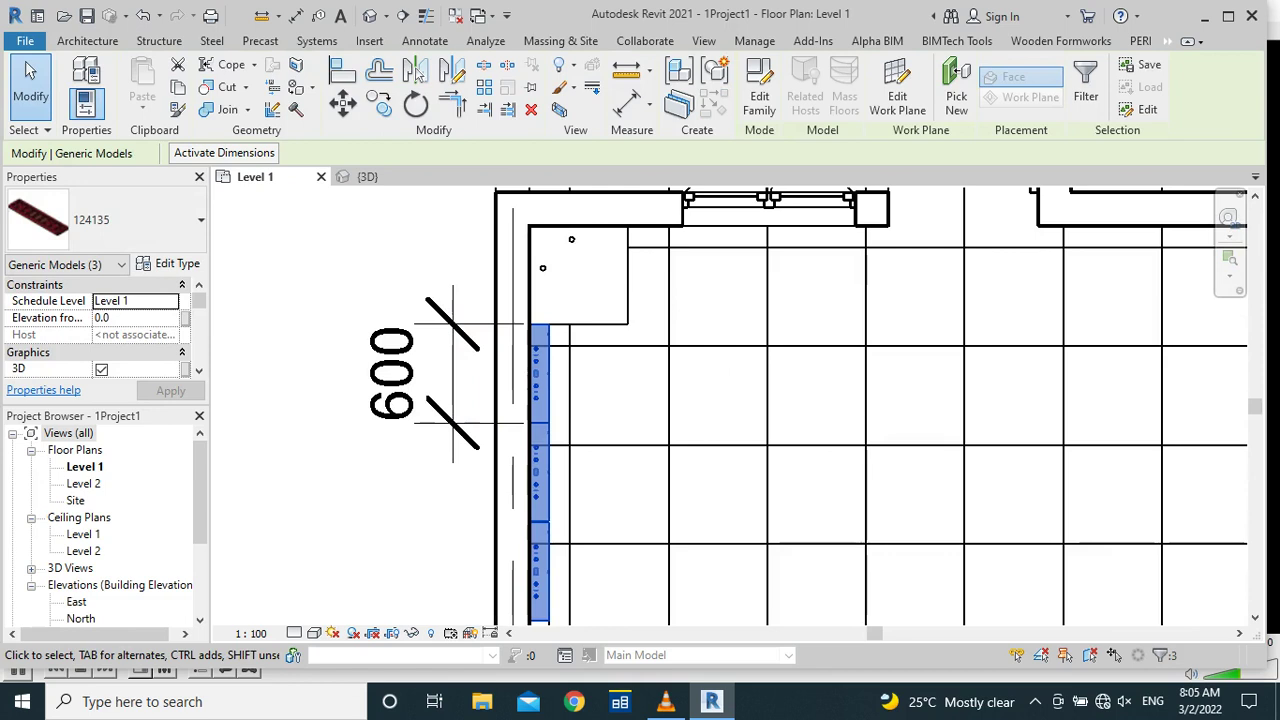
Add the remaining three panels so all six Generic Models are selected
{"action": "scroll", "coordinate": [628, 366], "scroll_direction": "down", "scroll_amount": 2}
{"action": "scroll", "coordinate": [628, 366], "scroll_direction": "down", "scroll_amount": 1}
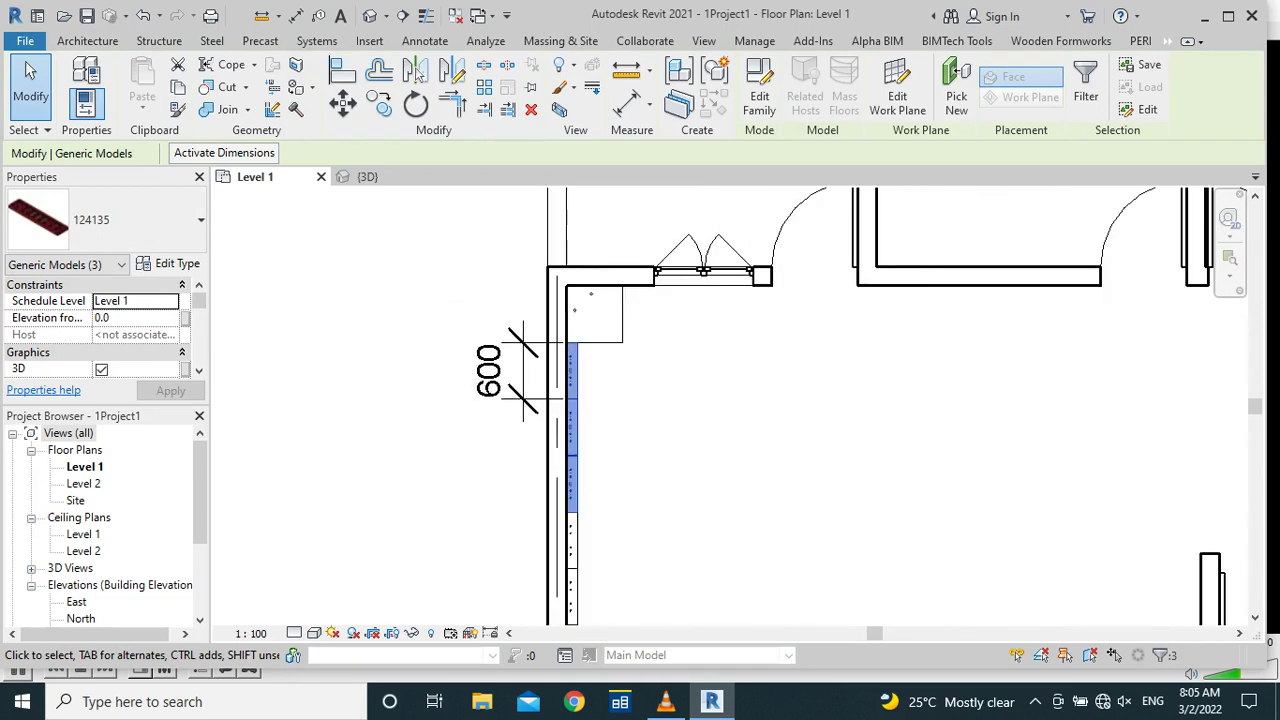
{"action": "scroll", "coordinate": [628, 366], "scroll_direction": "down", "scroll_amount": 1}
{"action": "scroll", "coordinate": [600, 540], "scroll_direction": "up", "scroll_amount": 2}
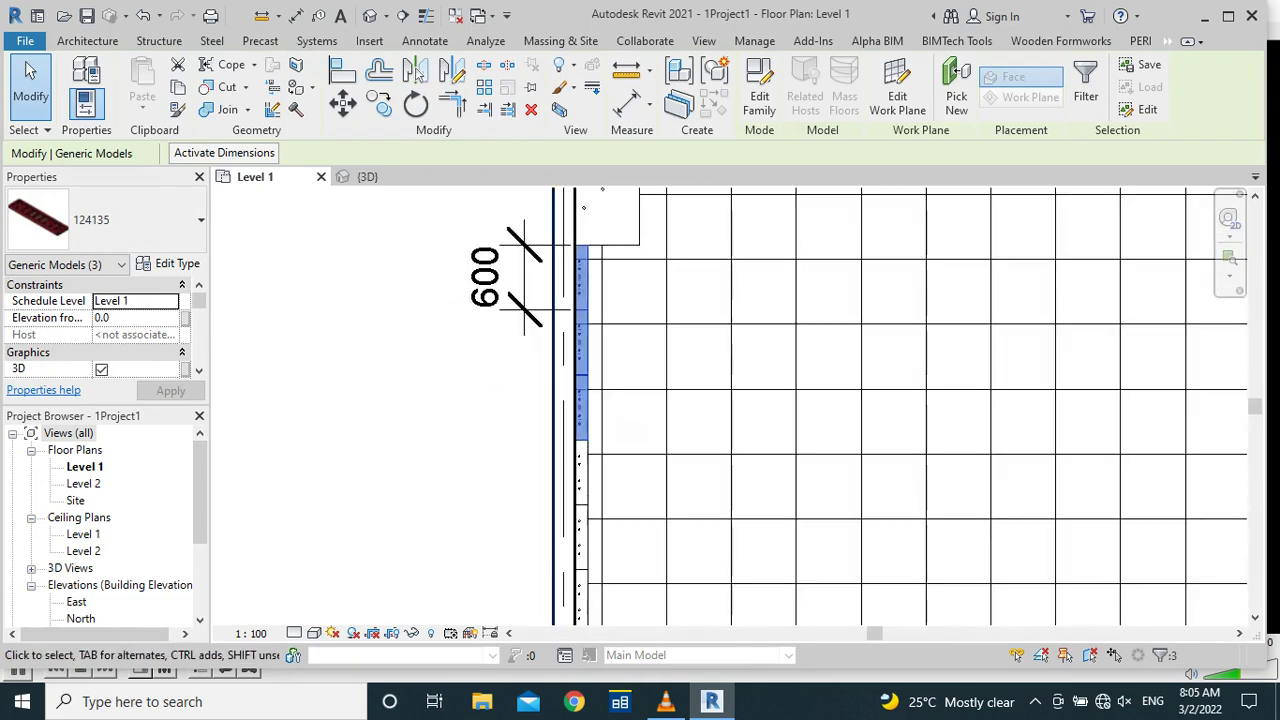
{"action": "left_click", "coordinate": [581, 470], "text": "ctrl"}
{"action": "left_click", "coordinate": [581, 560], "text": "ctrl"}
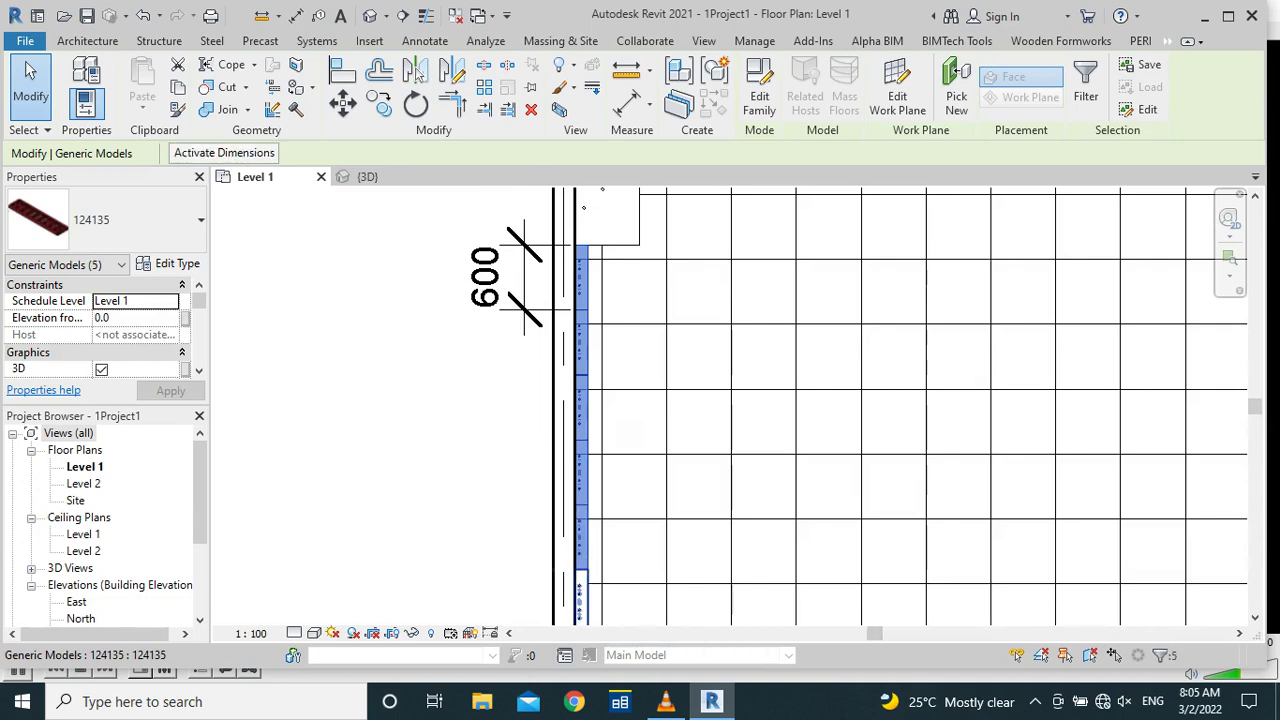
{"action": "left_click", "coordinate": [583, 600], "text": "ctrl"}
{"action": "scroll", "coordinate": [481, 403], "scroll_direction": "down", "scroll_amount": 3}
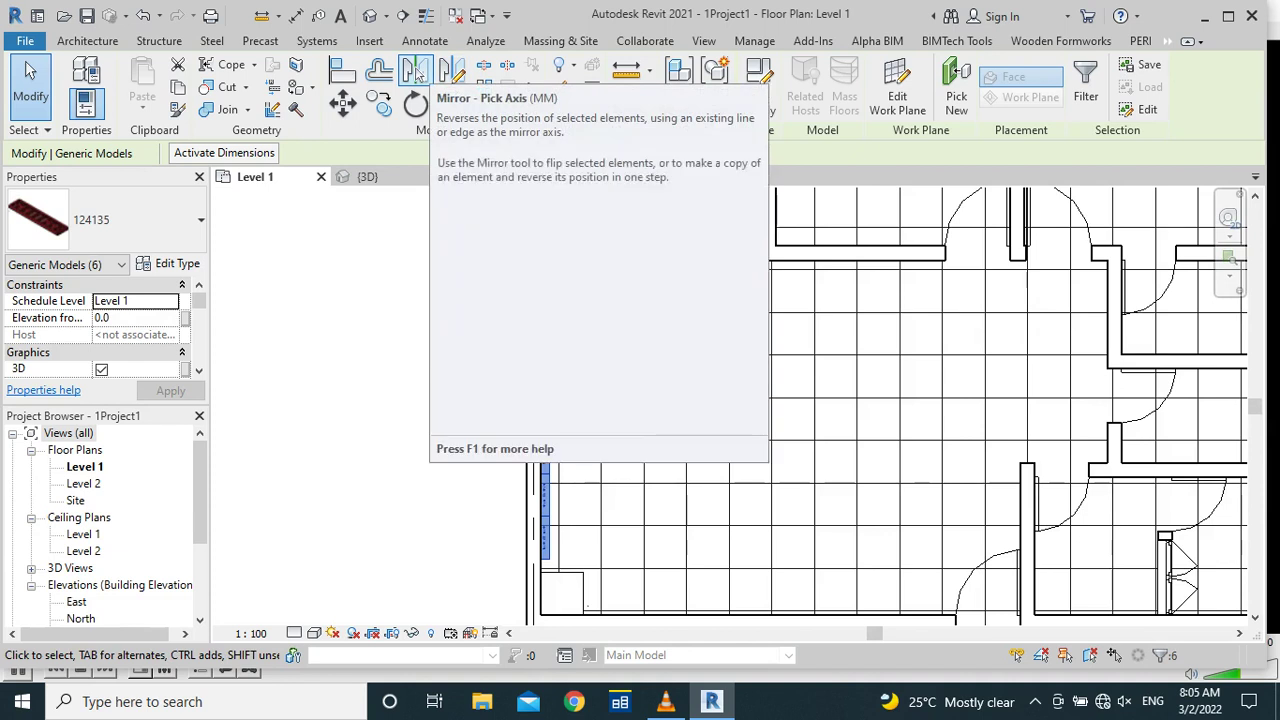
Mirror copies of the six panels about the wall centreline onto its outer face
{"action": "left_click", "coordinate": [416, 68]}
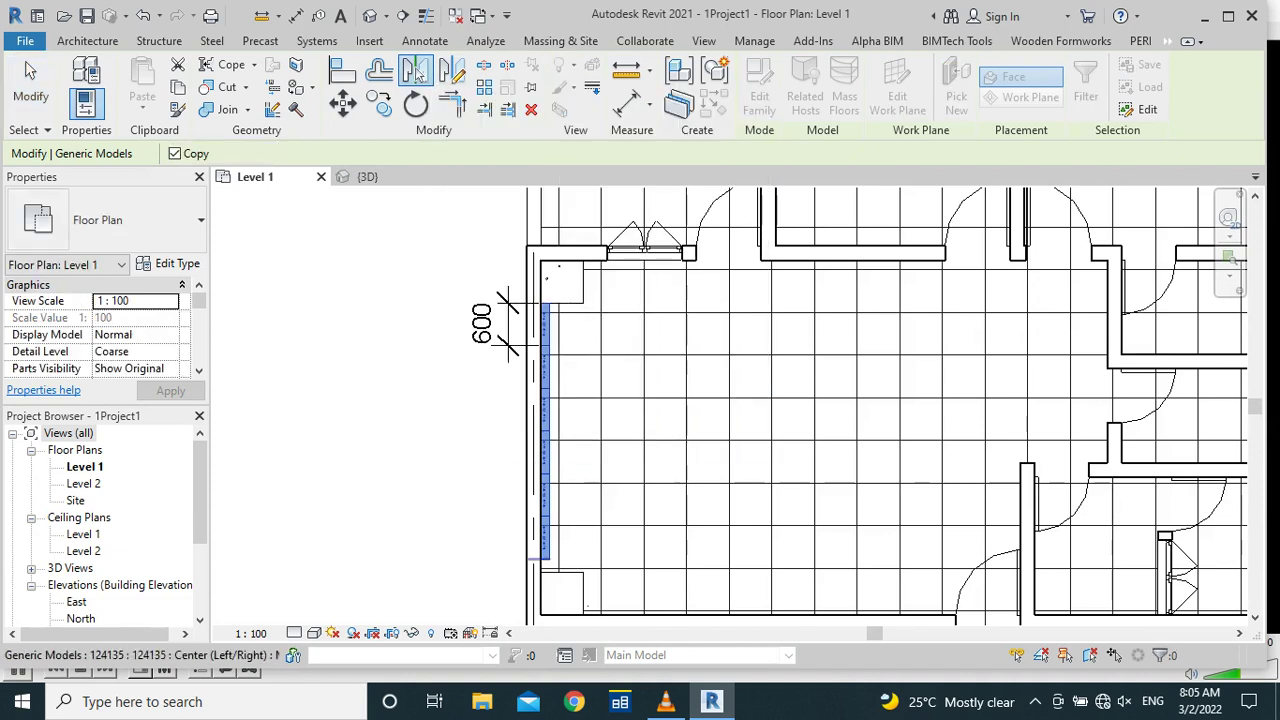
{"action": "left_click", "coordinate": [545, 430]}
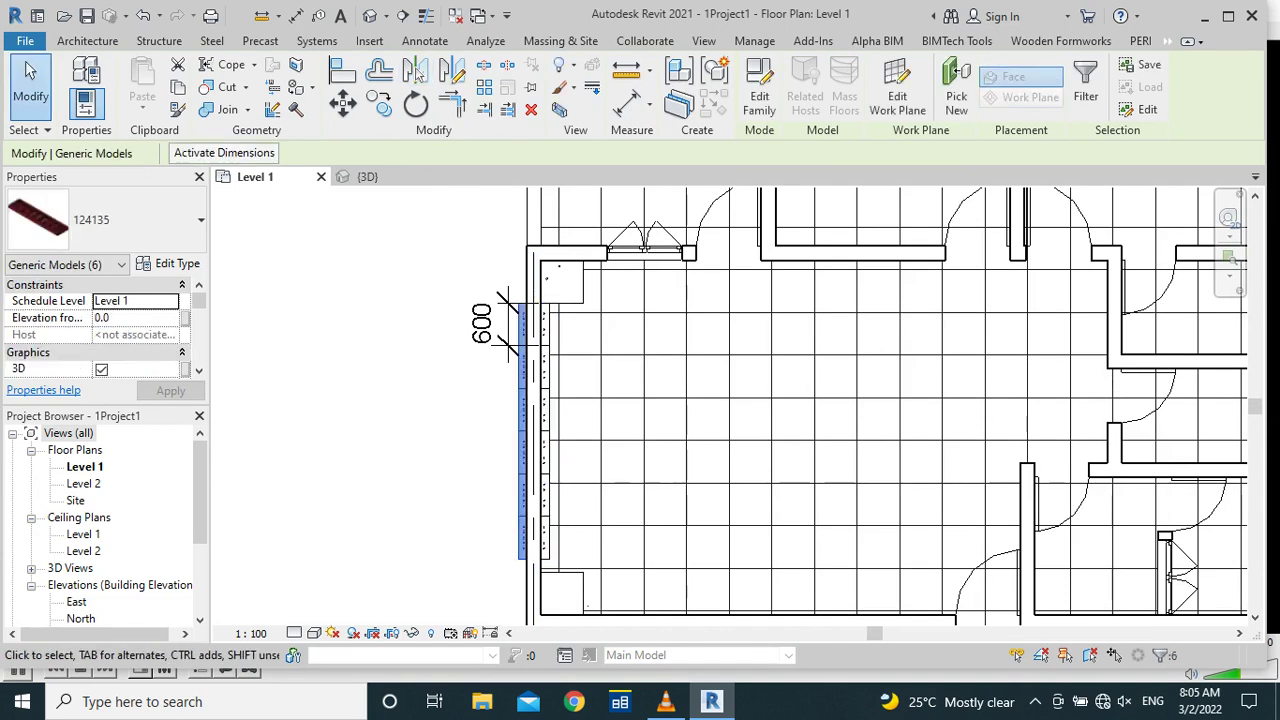
{"action": "key", "text": "Escape"}
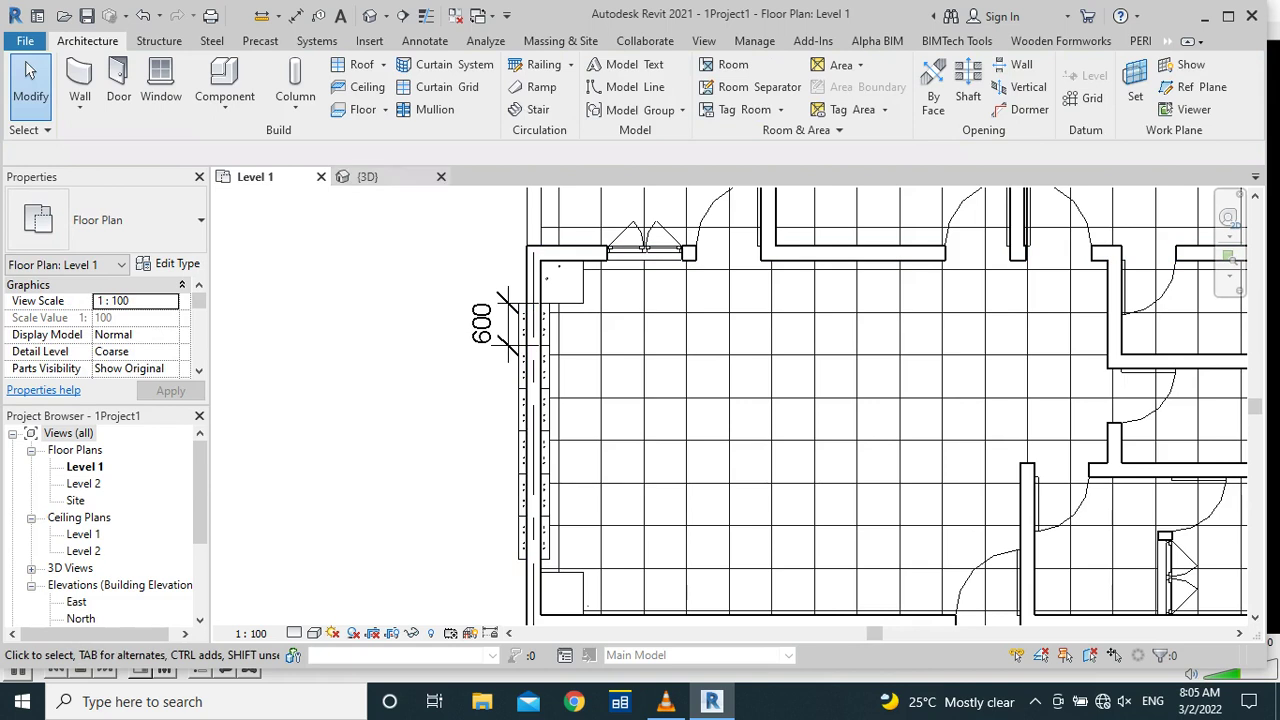
{"action": "left_click", "coordinate": [365, 176]}
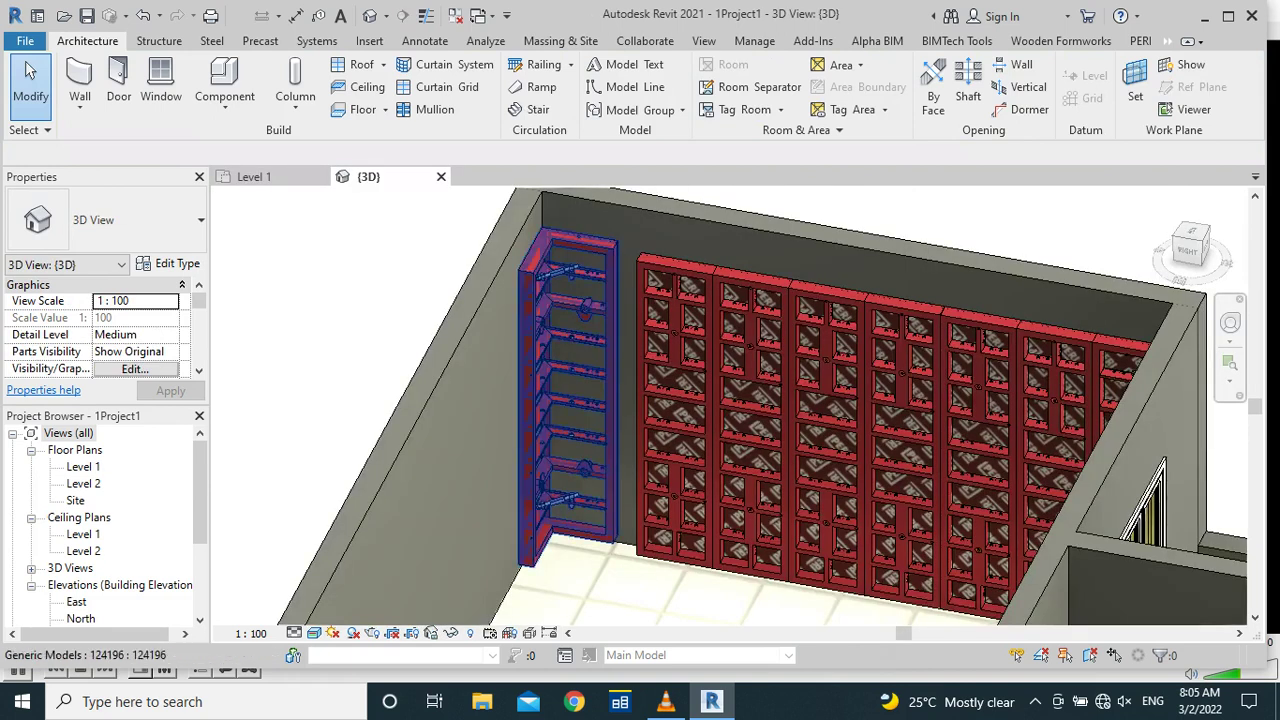
Orbit the 3D model with the ViewCube into an isometric view of the house
{"action": "scroll", "coordinate": [370, 362], "scroll_direction": "down", "scroll_amount": 1}
{"action": "scroll", "coordinate": [370, 362], "scroll_direction": "down", "scroll_amount": 1}
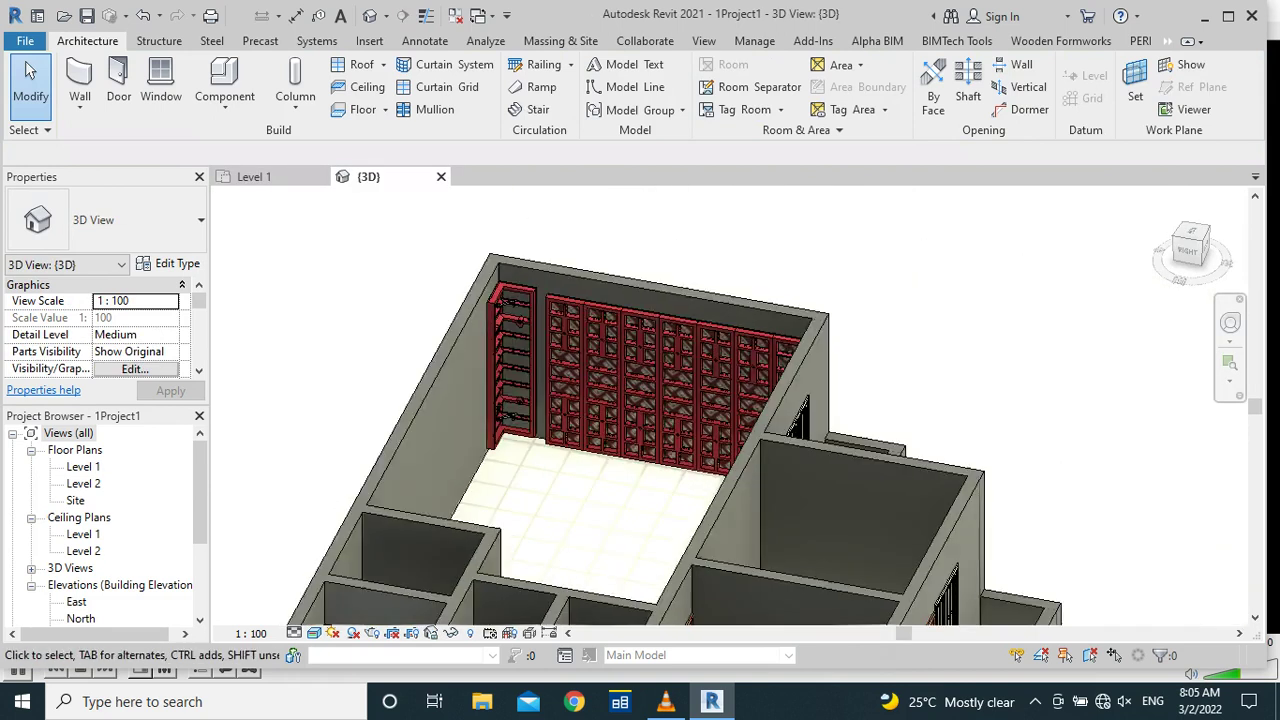
{"action": "middle_click_drag", "start_coordinate": [640, 420], "coordinate": [600, 380], "text": "shift"}
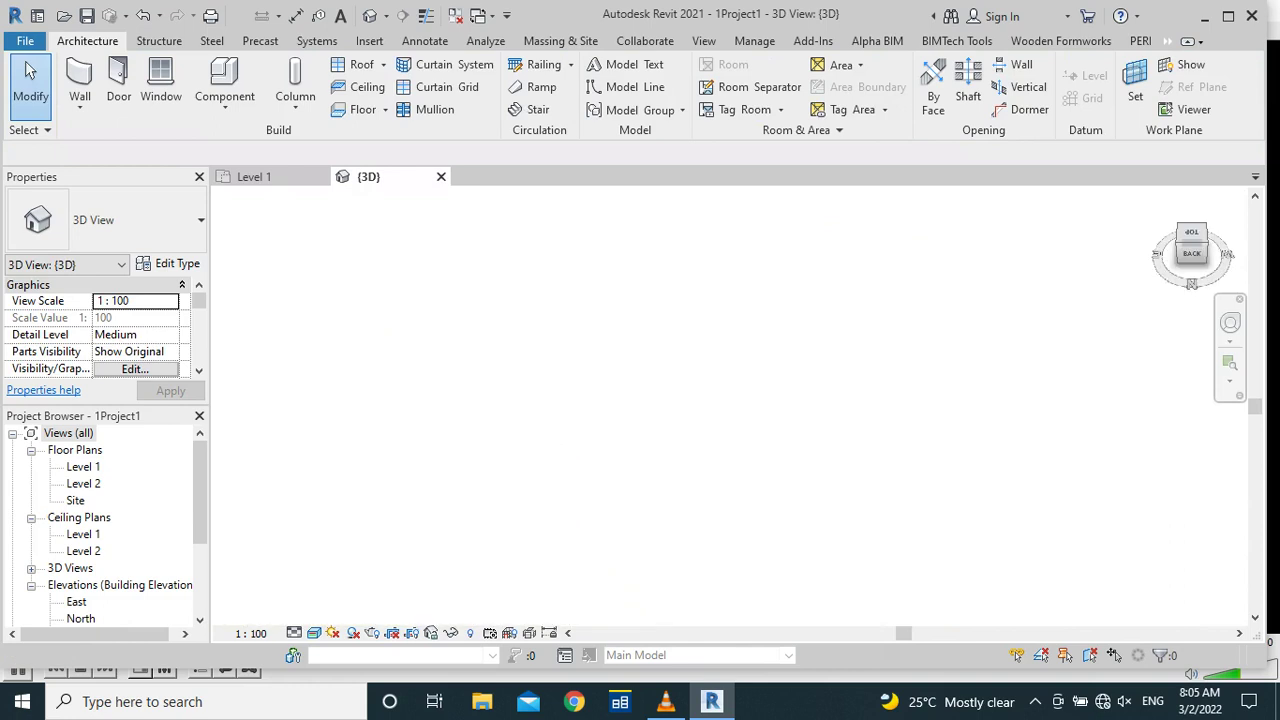
{"action": "left_click", "coordinate": [1191, 253]}
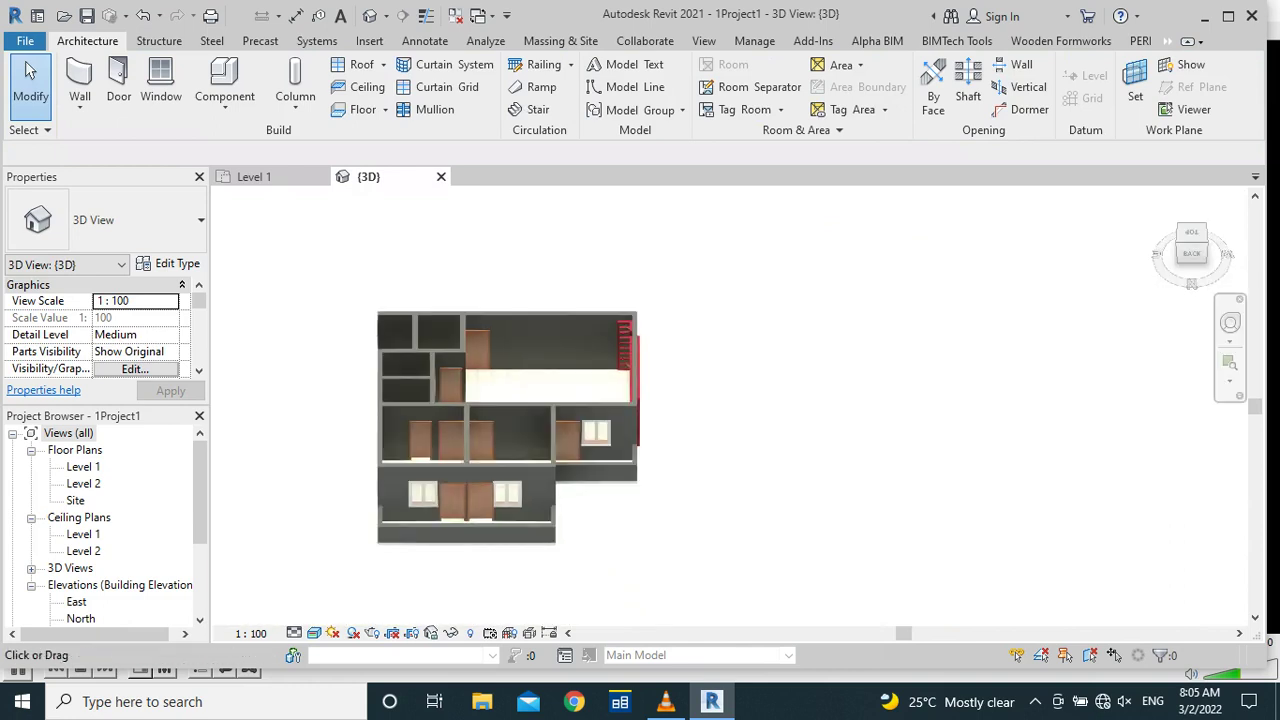
{"action": "left_click_drag", "start_coordinate": [1191, 253], "coordinate": [1175, 275]}
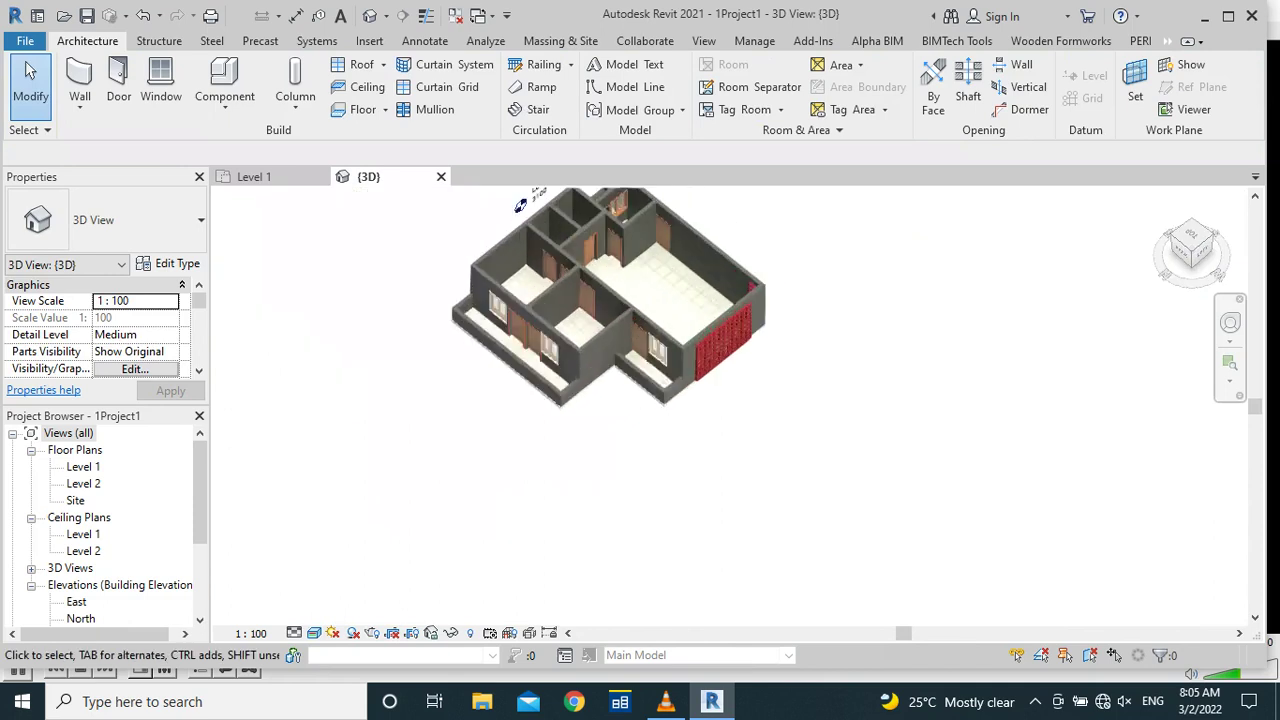
Zoom in and out on the house to frame the outer wall panels
{"action": "scroll", "coordinate": [666, 316], "scroll_direction": "up", "scroll_amount": 3}
{"action": "scroll", "coordinate": [666, 316], "scroll_direction": "down", "scroll_amount": 2}
{"action": "scroll", "coordinate": [652, 410], "scroll_direction": "up", "scroll_amount": 2}
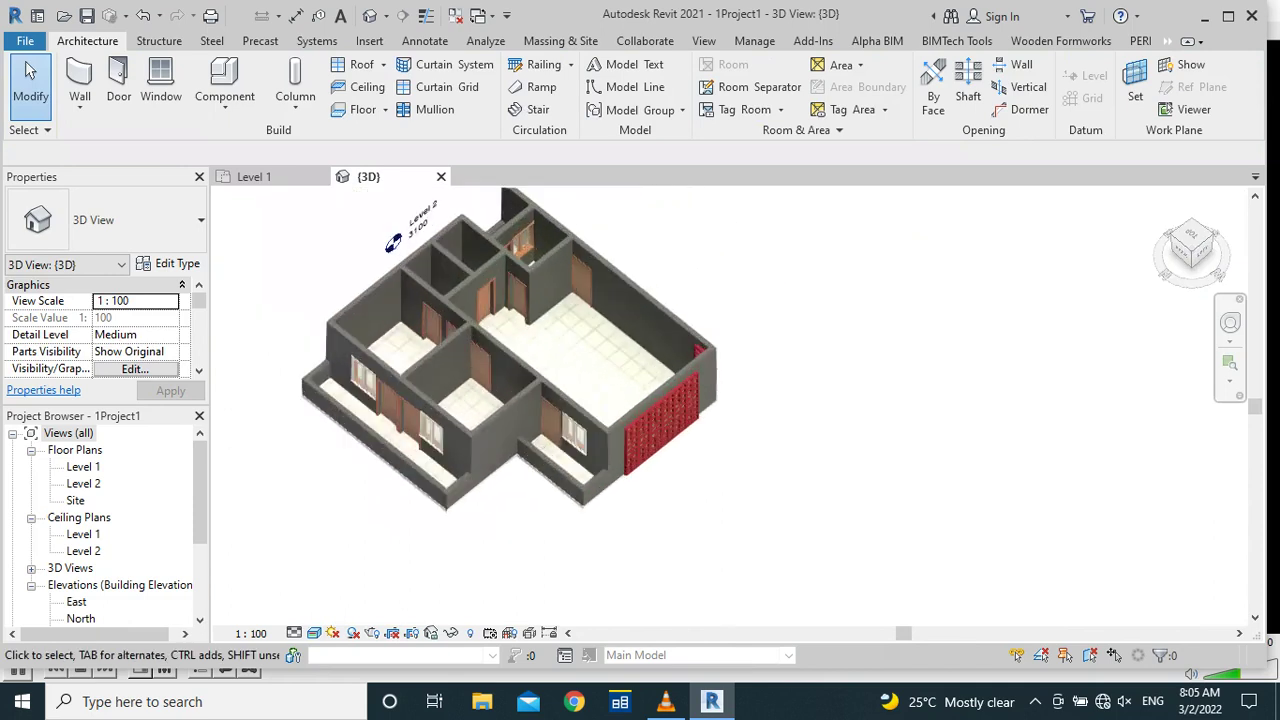
{"action": "scroll", "coordinate": [652, 410], "scroll_direction": "up", "scroll_amount": 2}
{"action": "scroll", "coordinate": [652, 410], "scroll_direction": "up", "scroll_amount": 2}
{"action": "scroll", "coordinate": [652, 410], "scroll_direction": "up", "scroll_amount": 2}
{"action": "scroll", "coordinate": [652, 410], "scroll_direction": "up", "scroll_amount": 1}
{"action": "scroll", "coordinate": [884, 445], "scroll_direction": "down", "scroll_amount": 1}
{"action": "scroll", "coordinate": [787, 525], "scroll_direction": "down", "scroll_amount": 2}
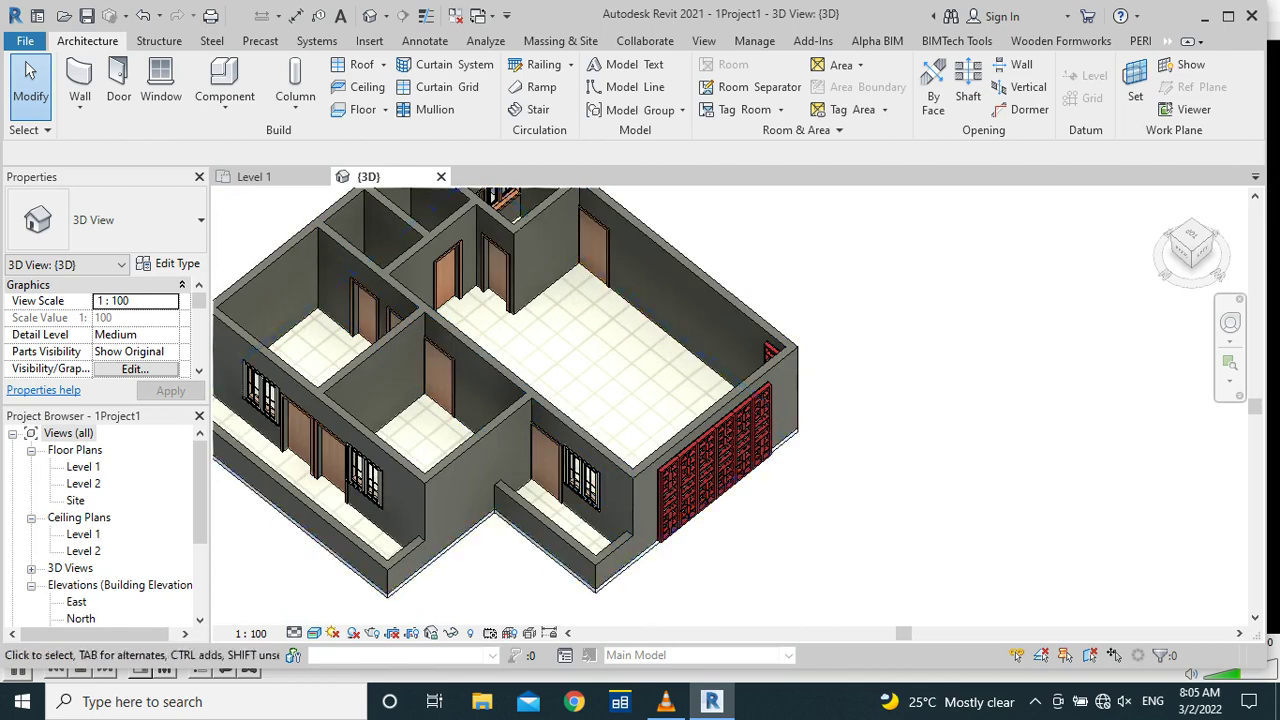
{"action": "scroll", "coordinate": [360, 230], "scroll_direction": "down", "scroll_amount": 1}
Orbit around the red outer-wall panels, then return to the Level 1 floor plan
{"action": "middle_click_drag", "start_coordinate": [360, 230], "coordinate": [600, 280], "text": "shift"}
{"action": "scroll", "coordinate": [693, 261], "scroll_direction": "up", "scroll_amount": 2}
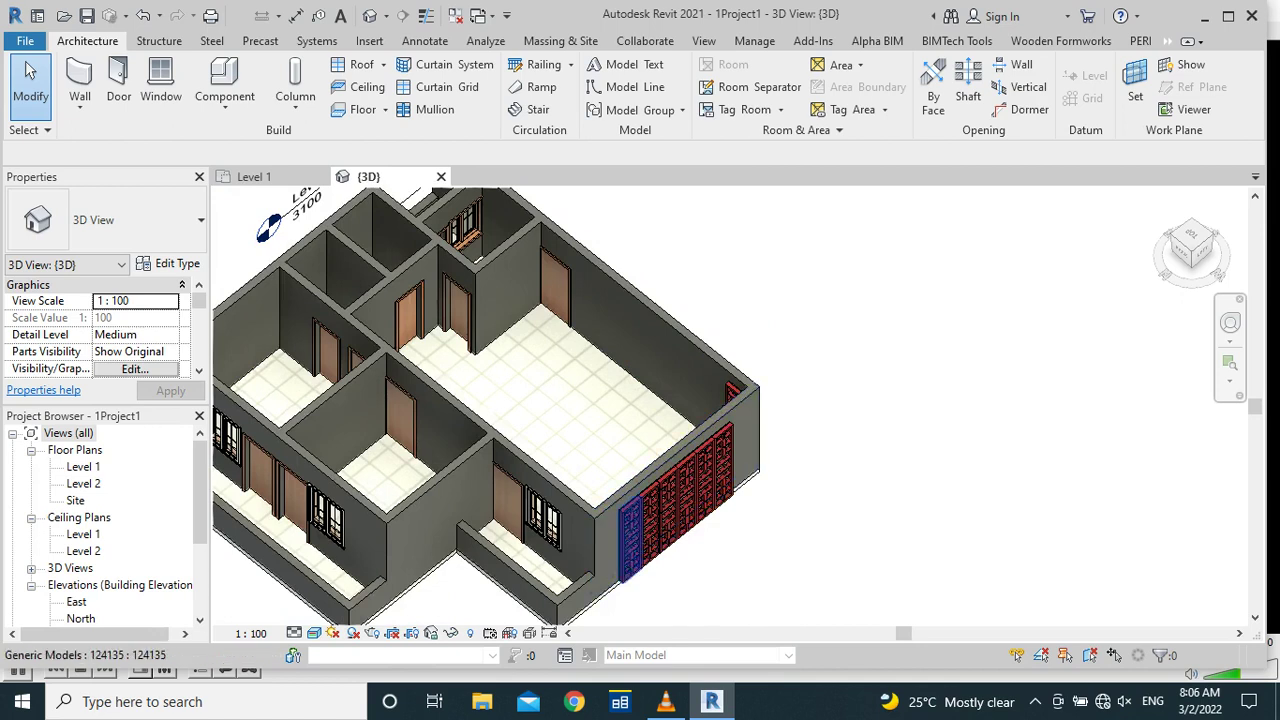
{"action": "scroll", "coordinate": [655, 540], "scroll_direction": "up", "scroll_amount": 2}
{"action": "middle_click_drag", "start_coordinate": [600, 400], "coordinate": [640, 400], "text": "shift"}
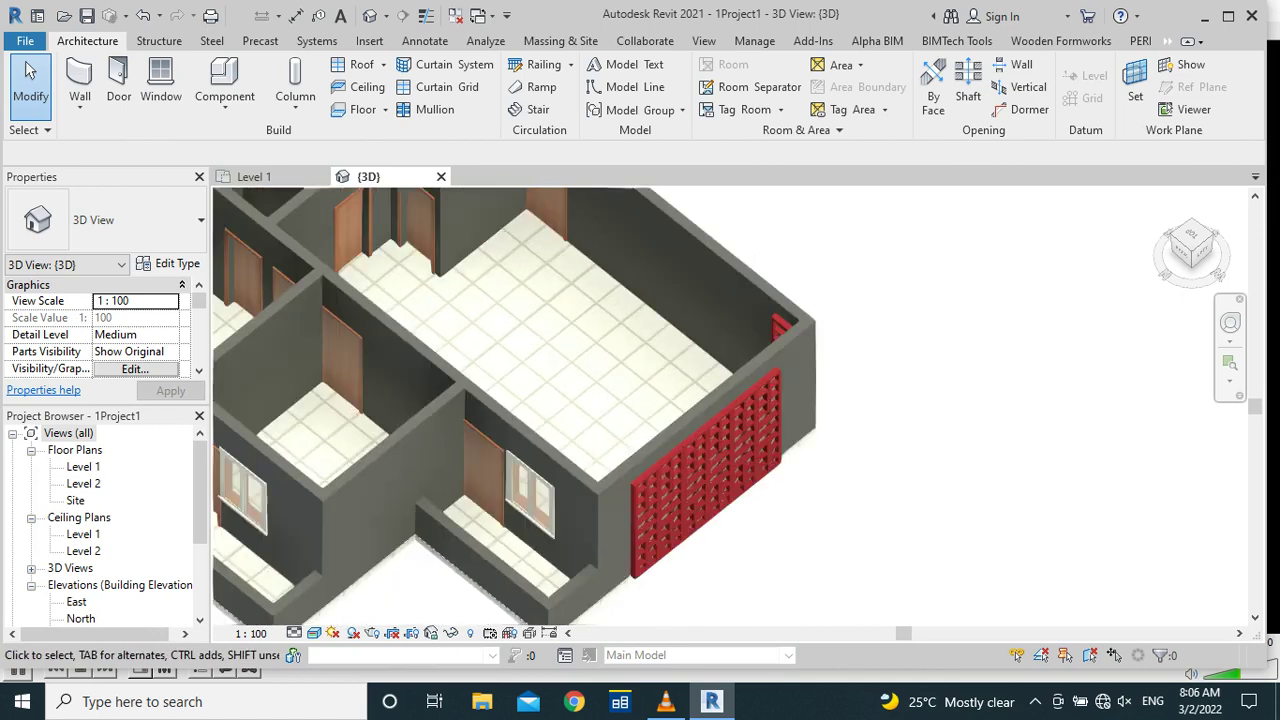
{"action": "middle_click_drag", "start_coordinate": [560, 400], "coordinate": [600, 400], "text": "shift"}
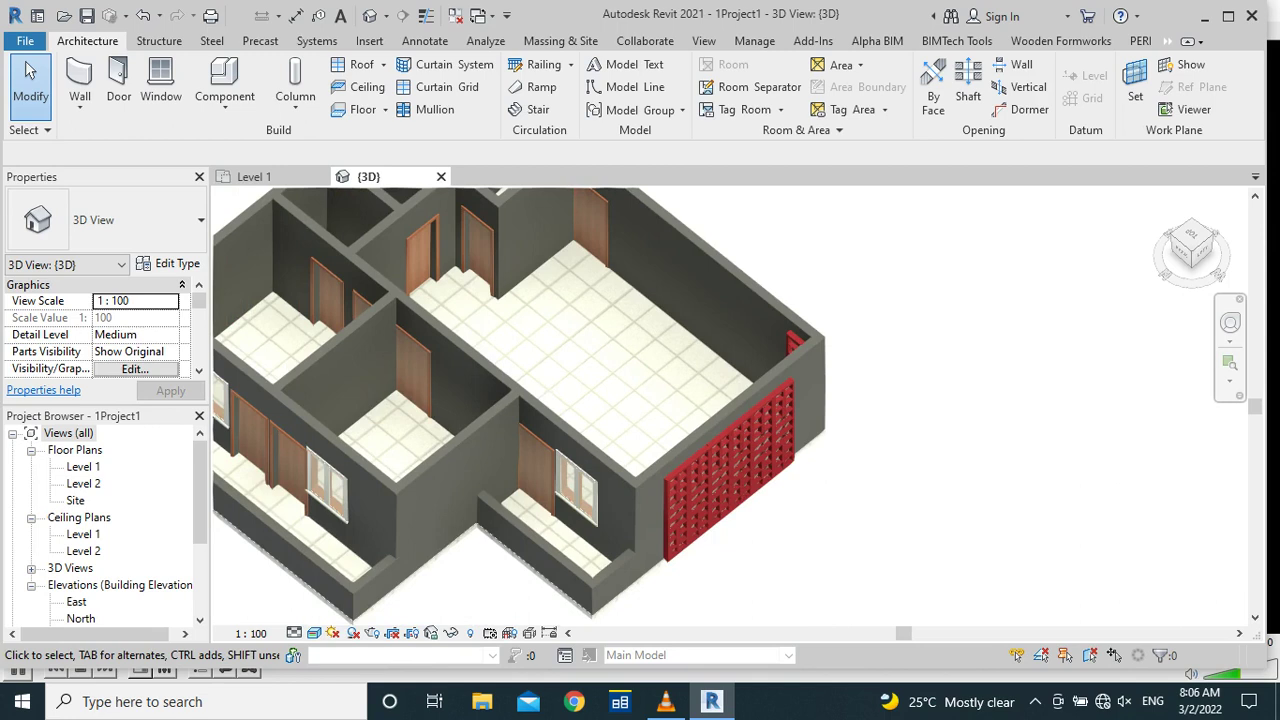
{"action": "middle_click_drag", "start_coordinate": [560, 400], "coordinate": [640, 400], "text": "shift"}
{"action": "left_click", "coordinate": [254, 176]}
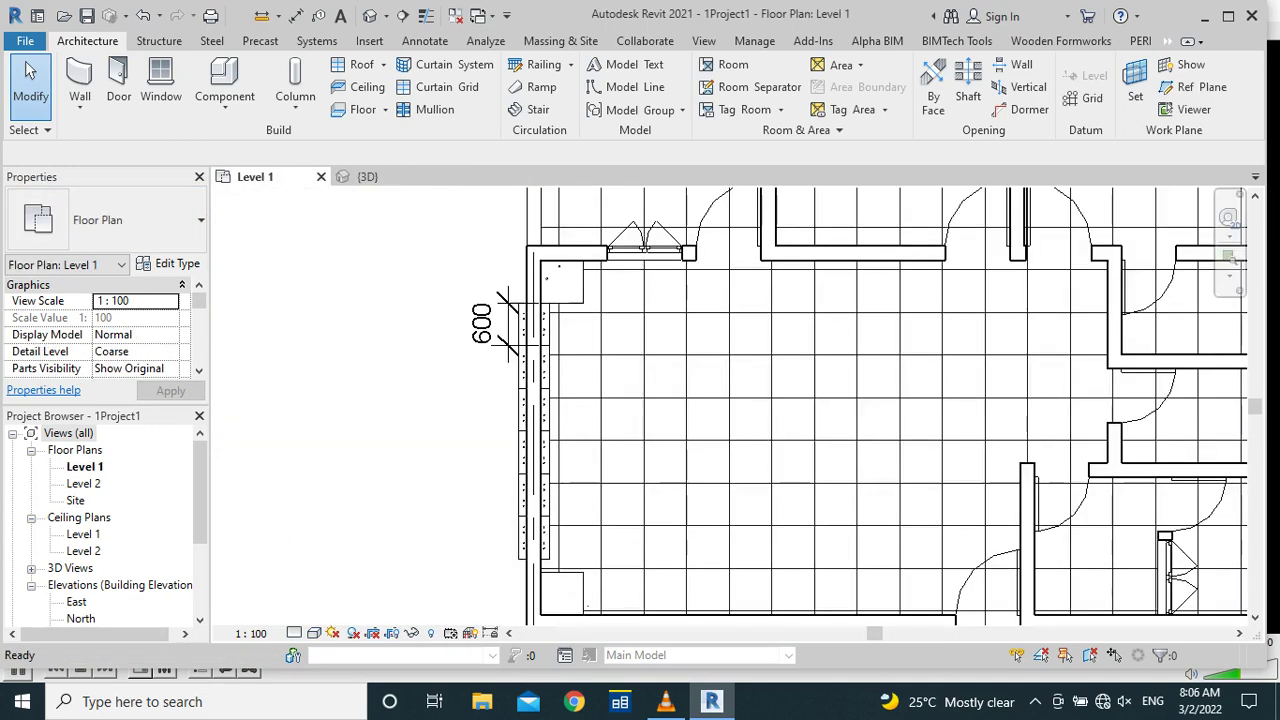
{"action": "scroll", "coordinate": [330, 320], "scroll_direction": "down", "scroll_amount": 3}
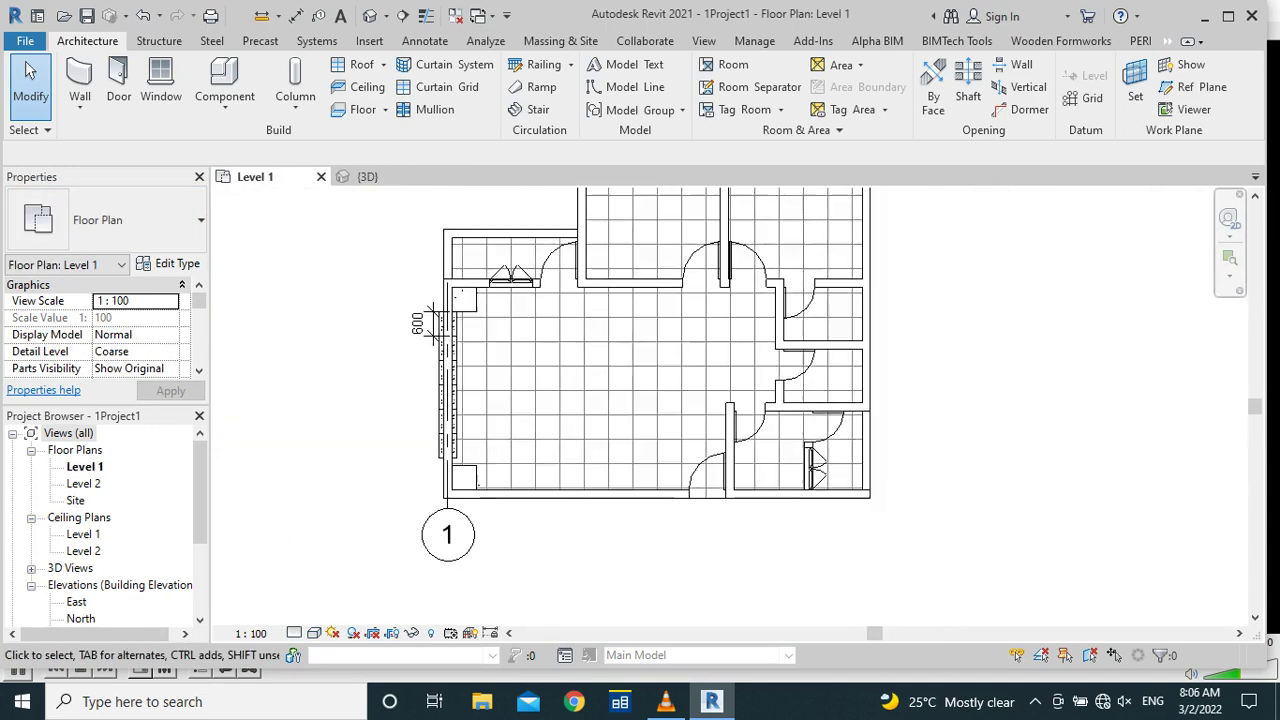
{"action": "scroll", "coordinate": [735, 576], "scroll_direction": "down", "scroll_amount": 2}
{"action": "scroll", "coordinate": [678, 262], "scroll_direction": "up", "scroll_amount": 2}
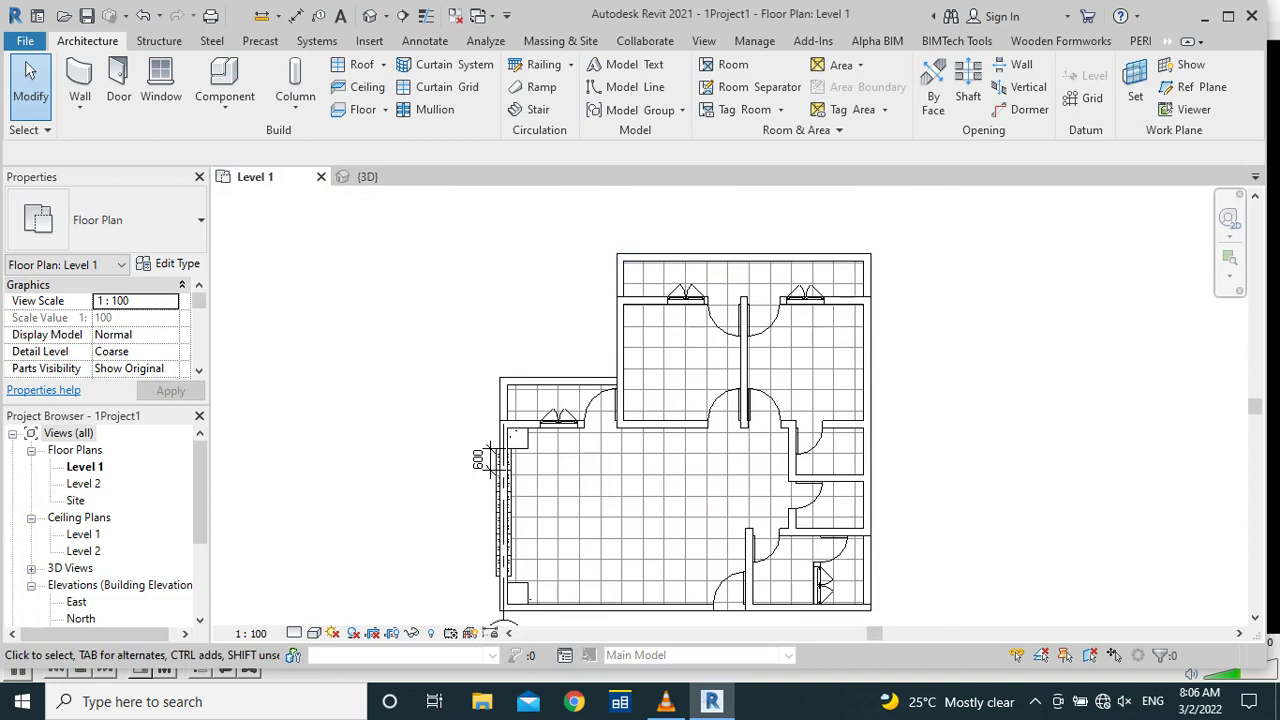
{"action": "middle_click_drag", "start_coordinate": [490, 460], "coordinate": [490, 420]}
{"action": "scroll", "coordinate": [490, 420], "scroll_direction": "up", "scroll_amount": 2}
{"action": "scroll", "coordinate": [542, 450], "scroll_direction": "down", "scroll_amount": 1}
{"action": "scroll", "coordinate": [542, 450], "scroll_direction": "down", "scroll_amount": 1}
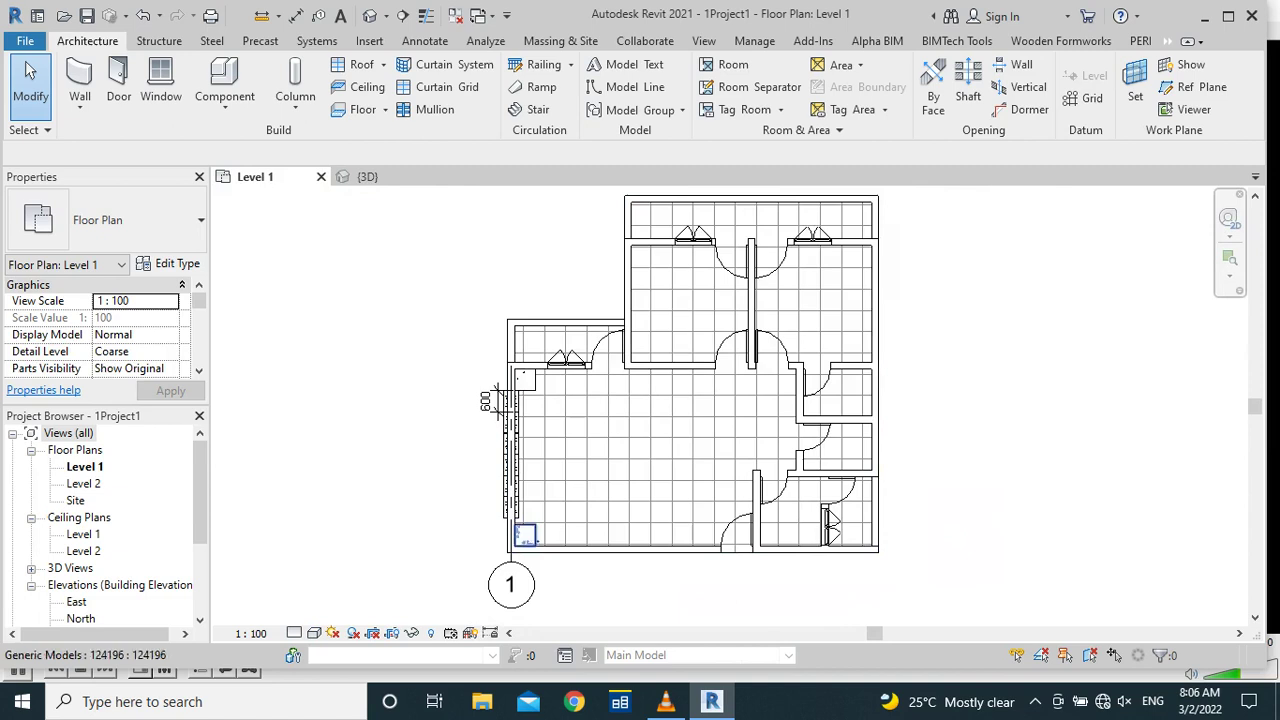
{"action": "scroll", "coordinate": [540, 486], "scroll_direction": "up", "scroll_amount": 2}
{"action": "scroll", "coordinate": [480, 366], "scroll_direction": "up", "scroll_amount": 1}
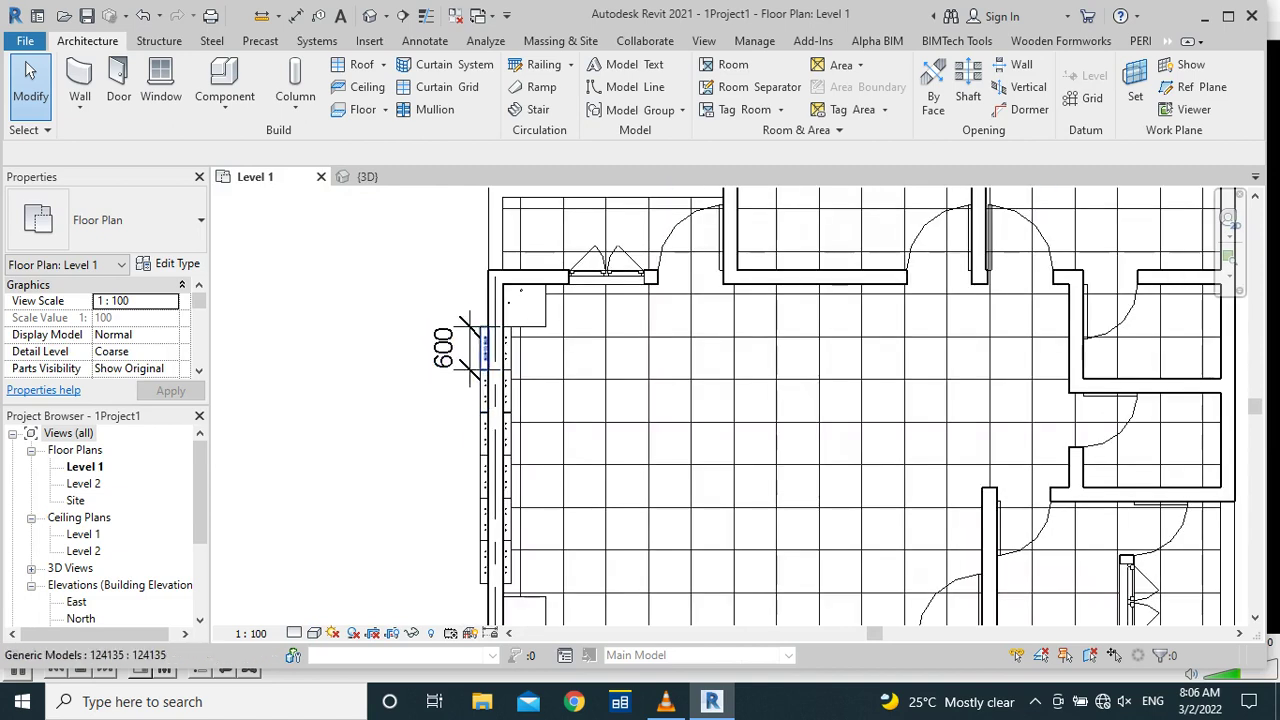
{"action": "scroll", "coordinate": [506, 440], "scroll_direction": "down", "scroll_amount": 2}
{"action": "scroll", "coordinate": [506, 460], "scroll_direction": "down", "scroll_amount": 1}
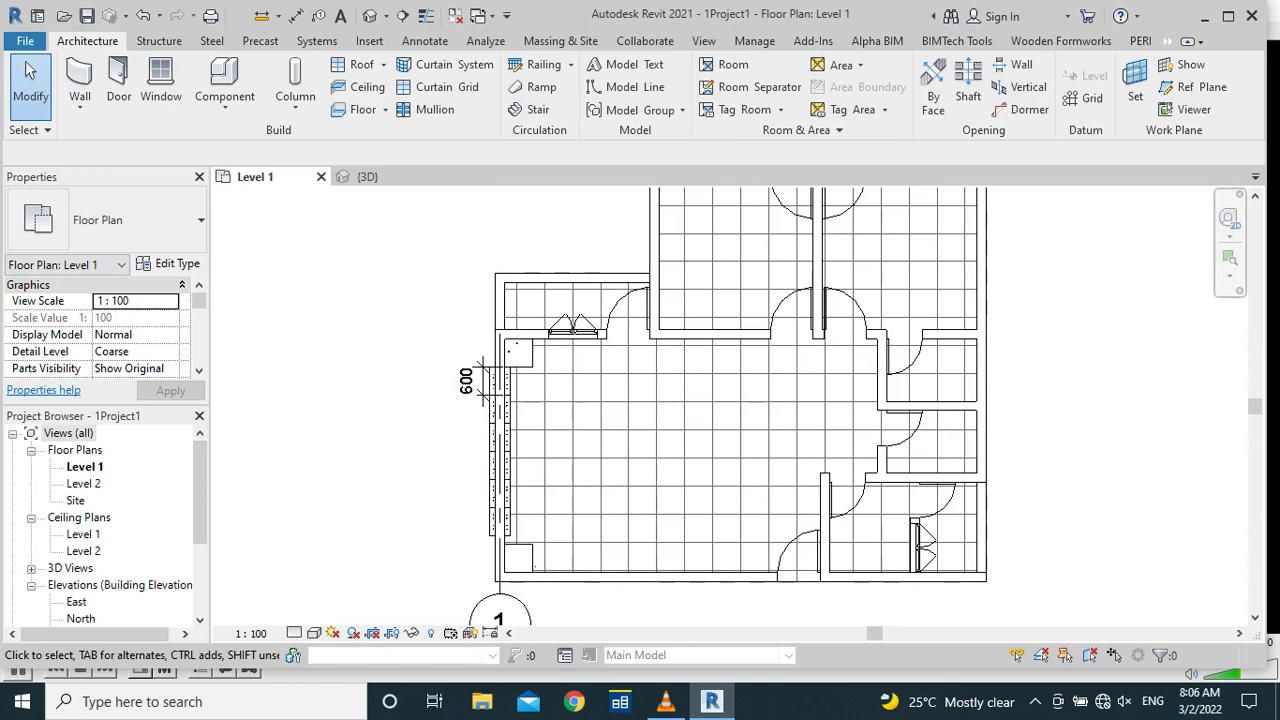
{"action": "scroll", "coordinate": [481, 500], "scroll_direction": "down", "scroll_amount": 1}
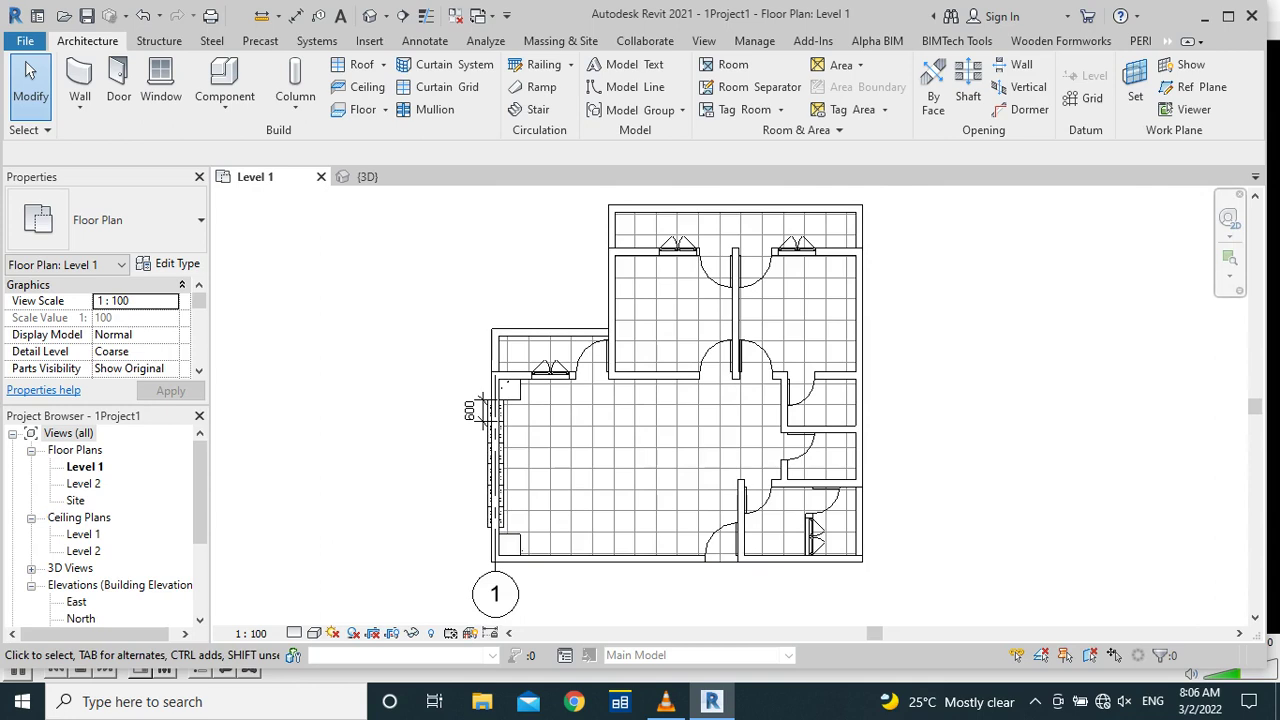